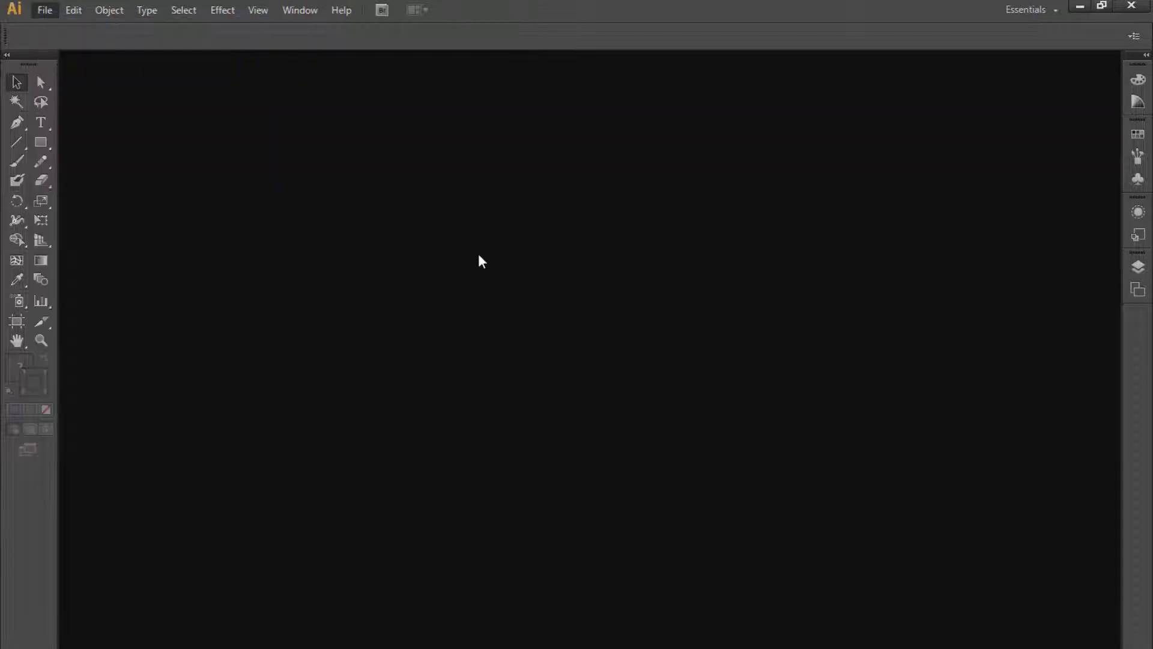
- Create a new document sized 1080 by 1080 px
click(712, 355)
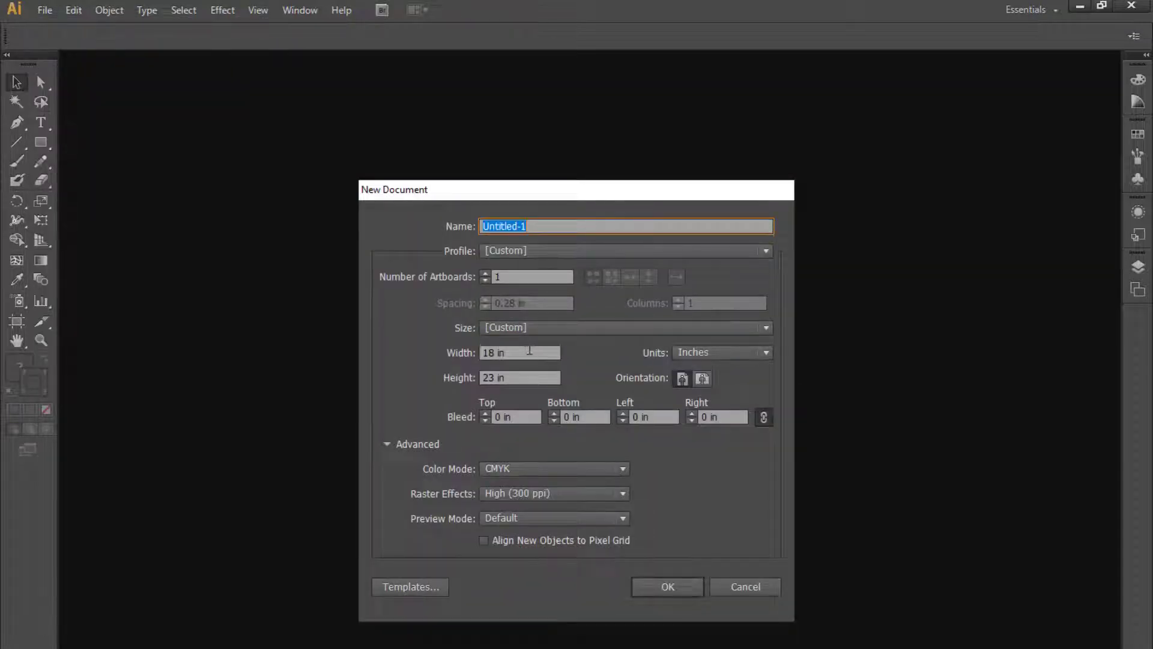
click(700, 456)
click(520, 353)
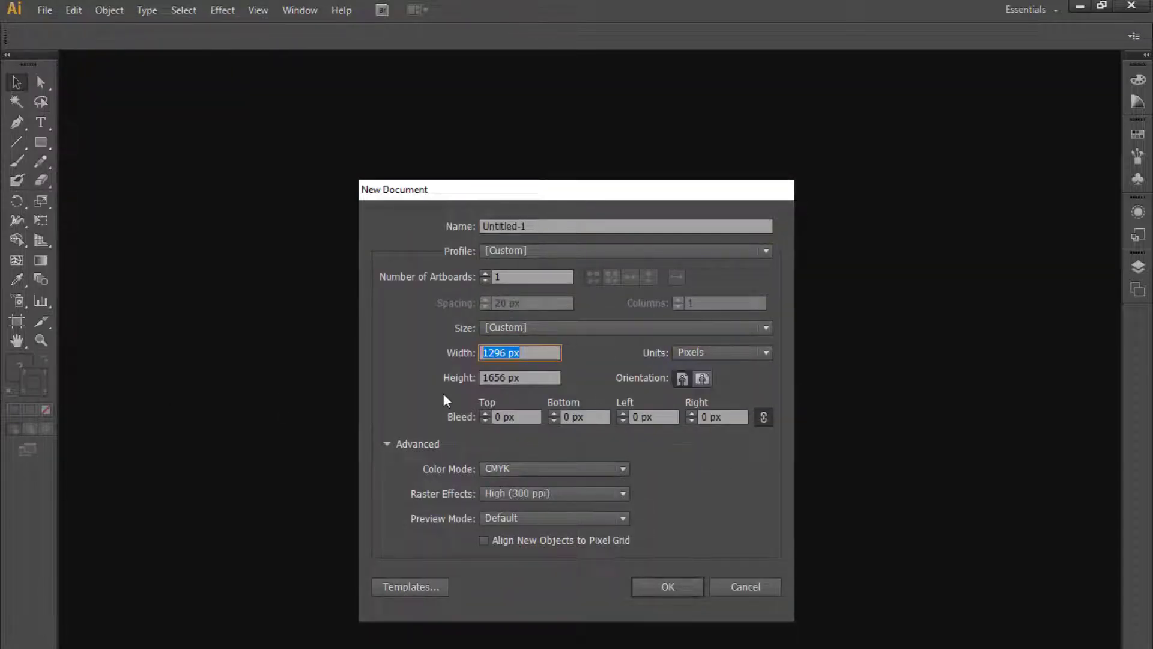
text(1080)
key(Tab)
text(10)
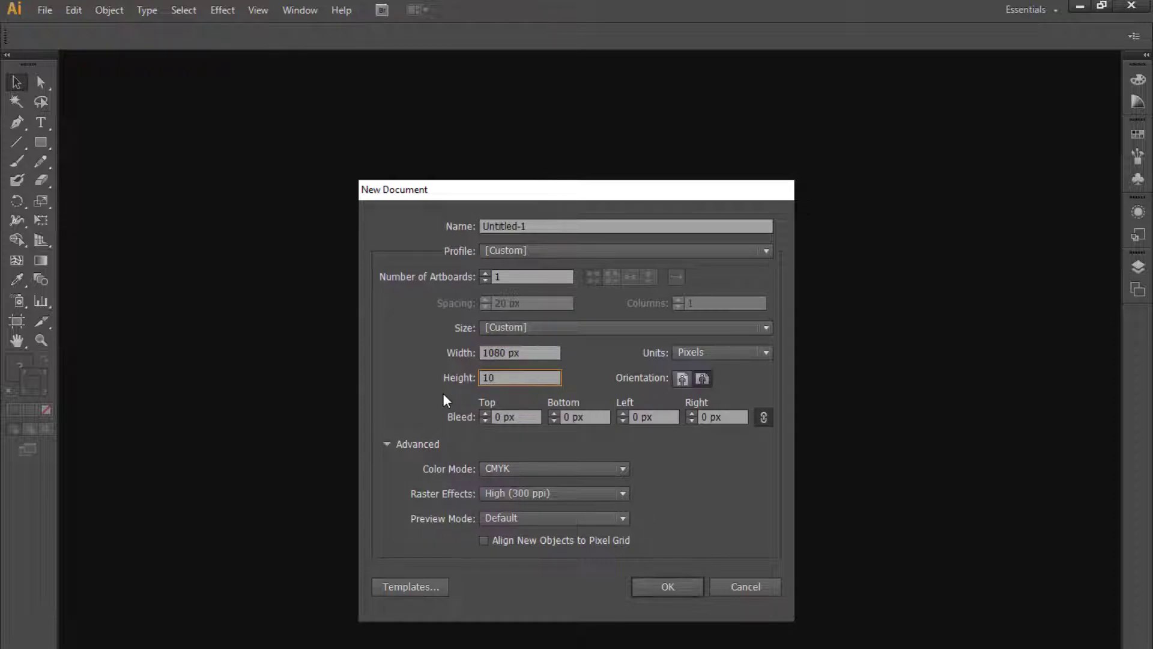
text(80)
key(Return)
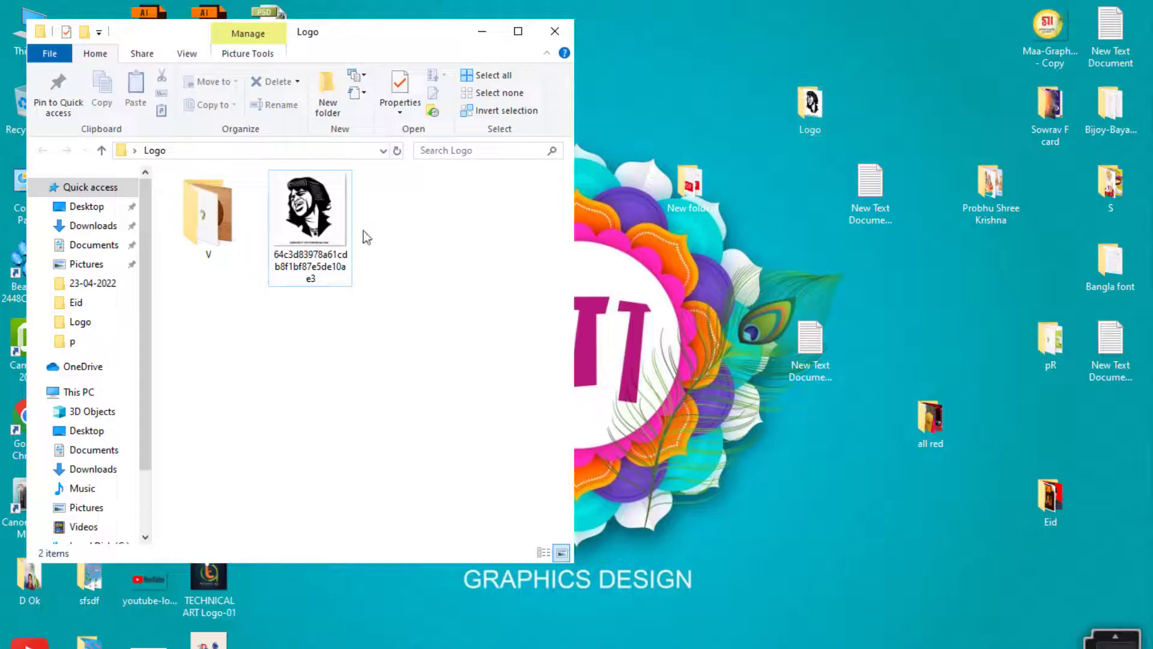
- Place the caricature image on the artboard and embed it
drag(345, 230, 252, 647)
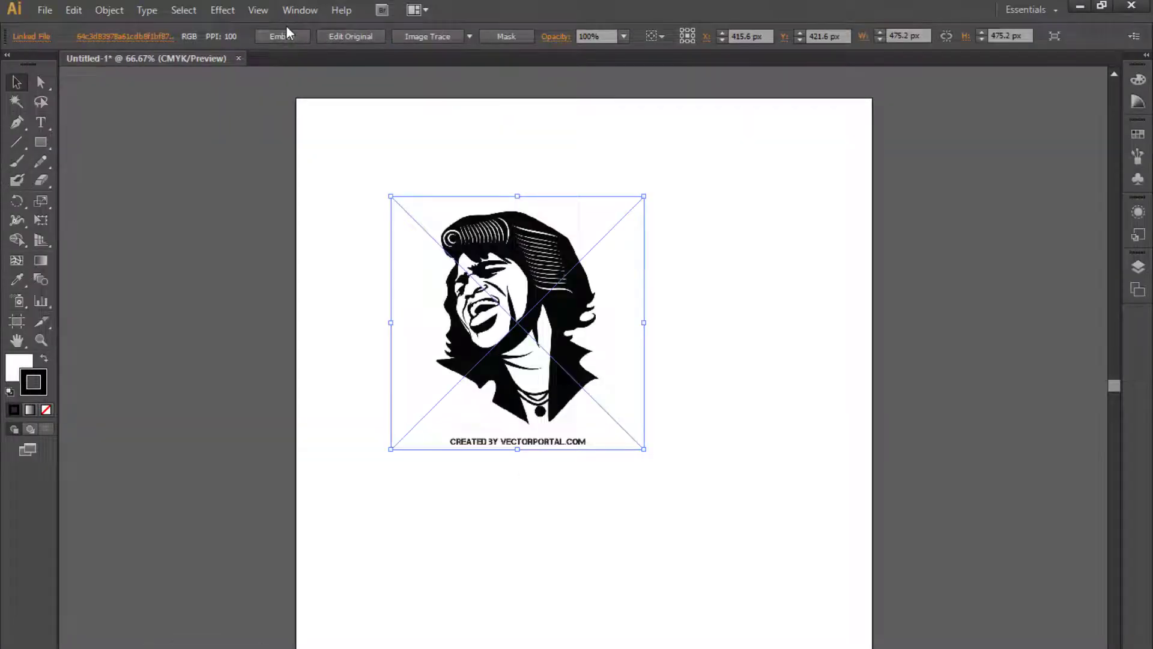
click(286, 33)
- Apply Image Trace to the embedded caricature image
click(433, 36)
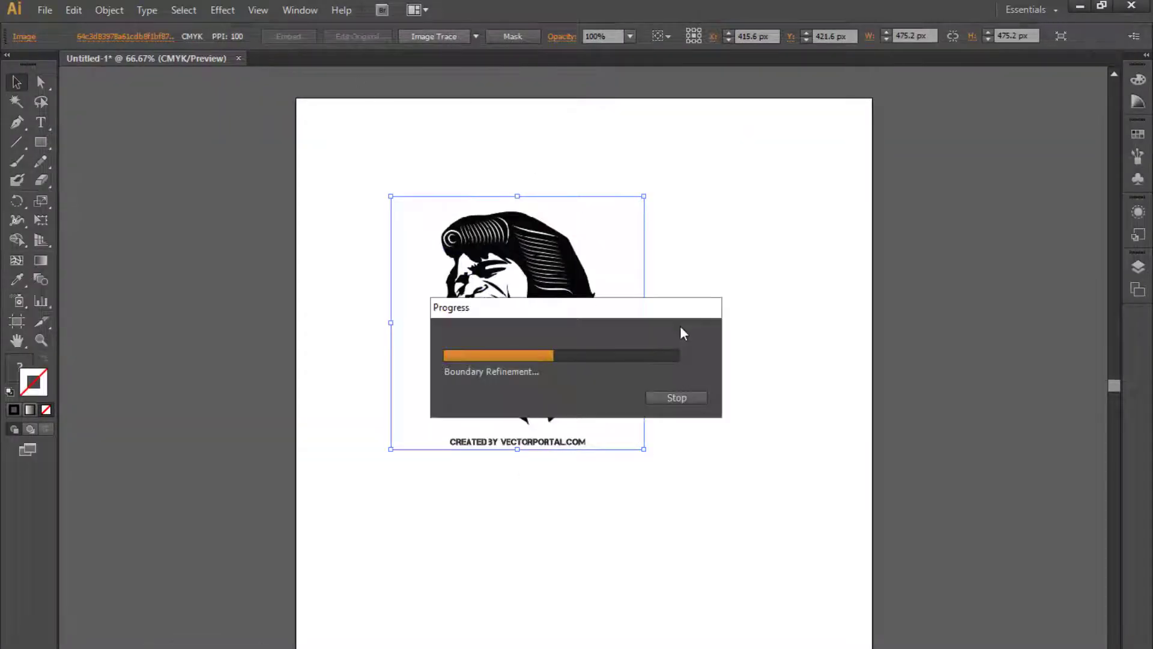
click(741, 450)
key(a)
drag(675, 531, 387, 427)
click(485, 530)
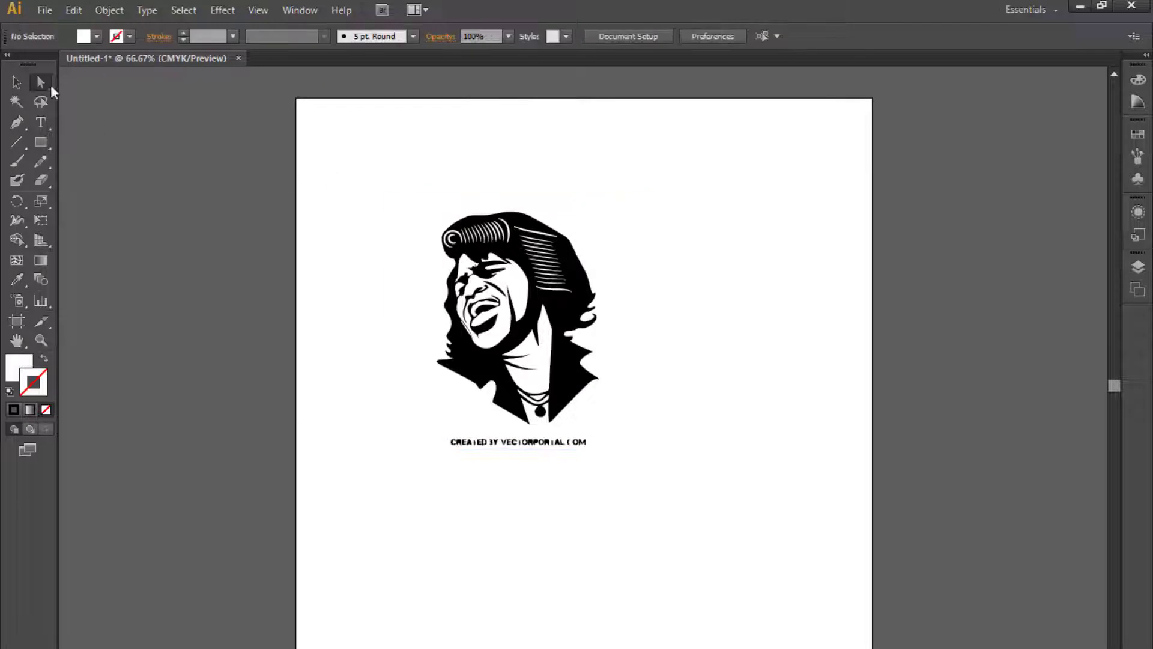
- Select the traced portrait and expand it into paths
click(17, 82)
click(517, 319)
click(397, 36)
- Select and delete the credit text beneath the traced portrait
click(737, 389)
key(a)
drag(675, 482, 368, 439)
key(Delete)
click(17, 83)
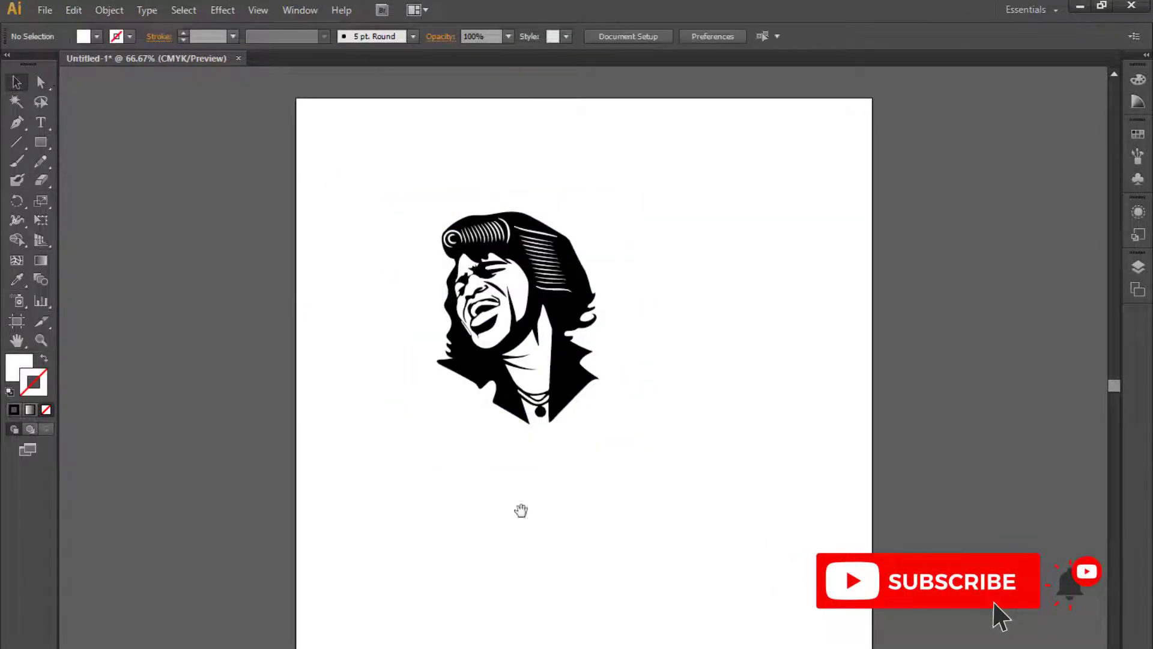
- Scale the traced portrait down and move it near the artboard's center
drag(520, 510, 490, 537)
click(529, 420)
alt+shift+drag(487, 453, 491, 389)
click(597, 456)
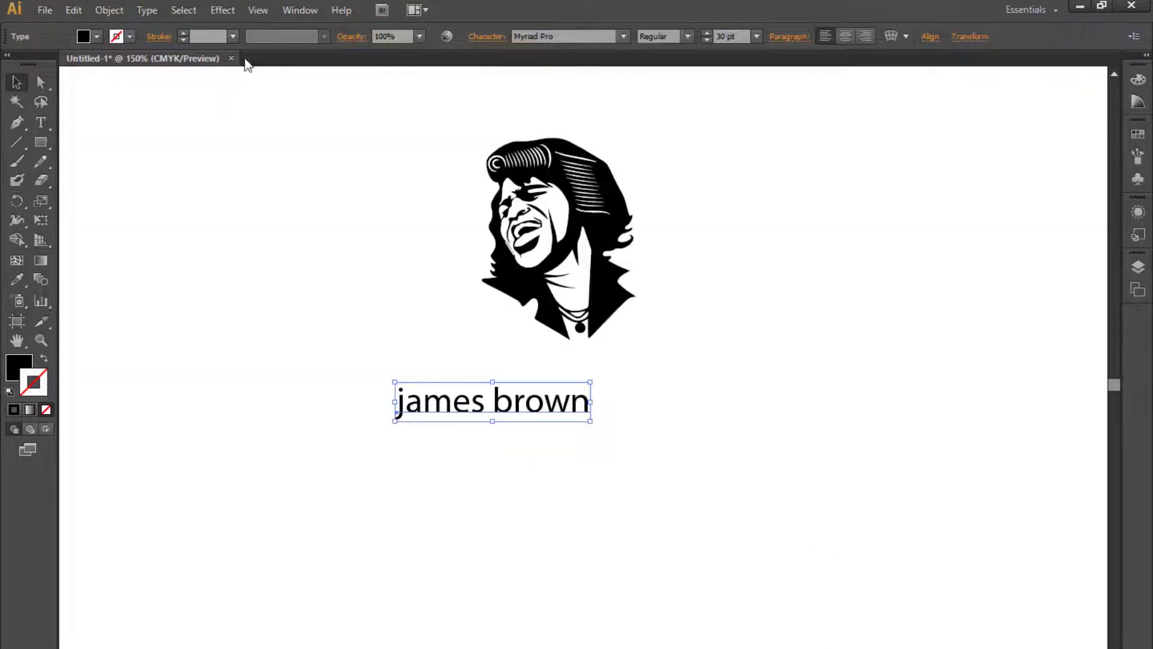
- Change the 'james brown' text to Title Case and enlarge it beneath the portrait
click(222, 11)
mouse_move(153, 13)
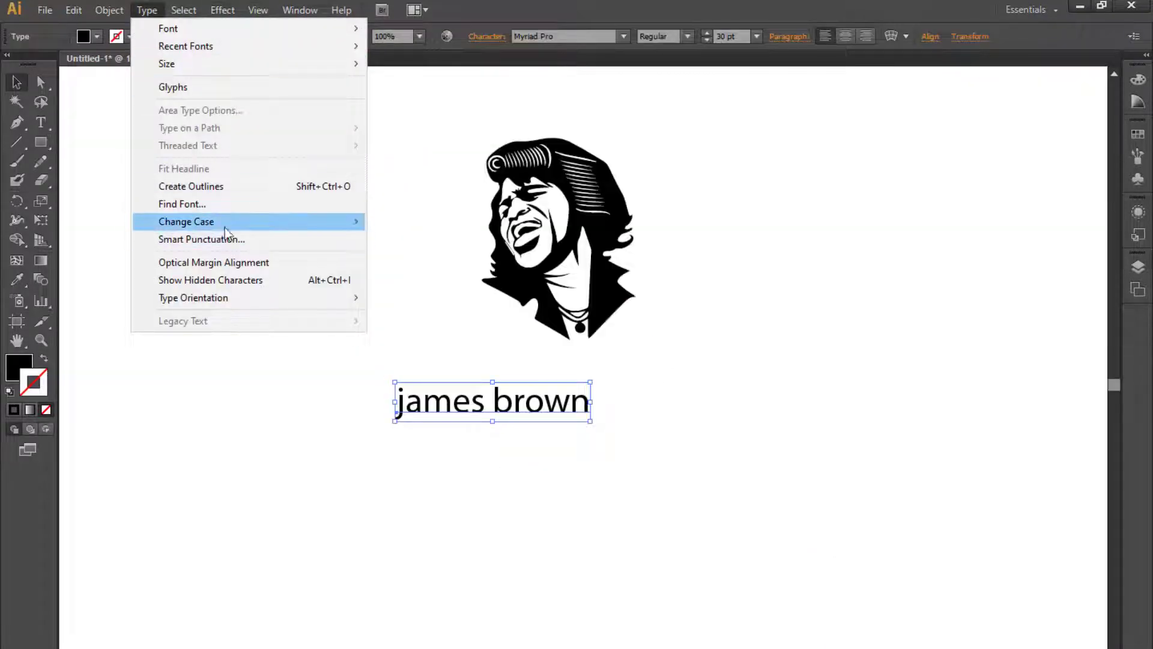
mouse_move(223, 222)
click(420, 256)
alt+shift+drag(591, 422, 757, 463)
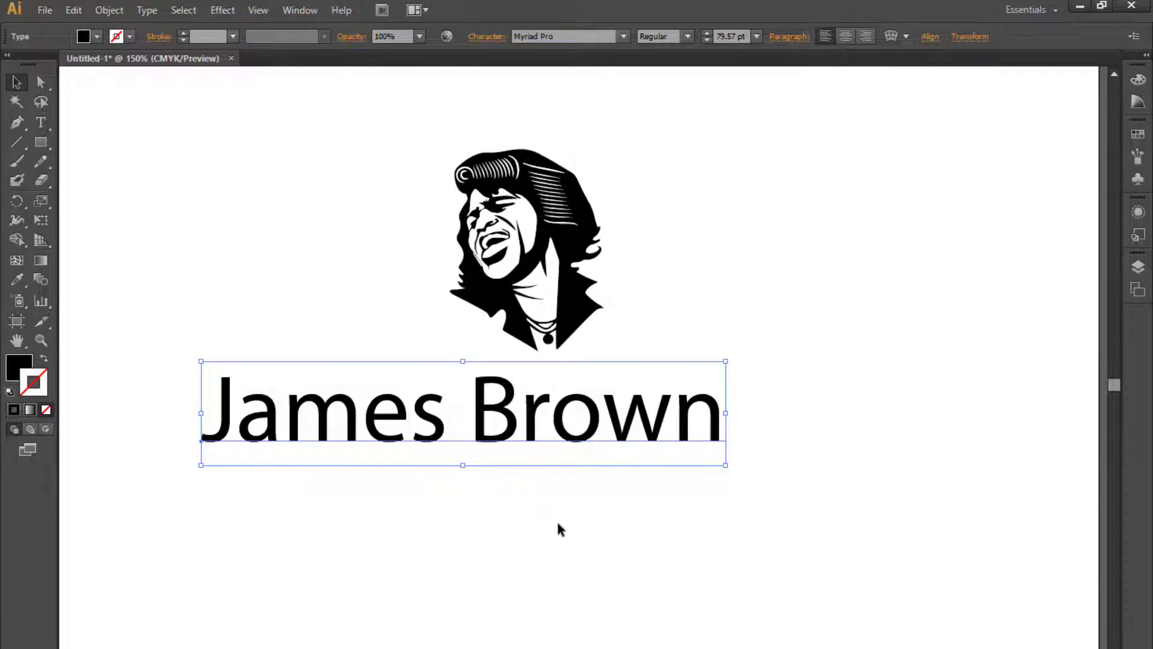
click(551, 519)
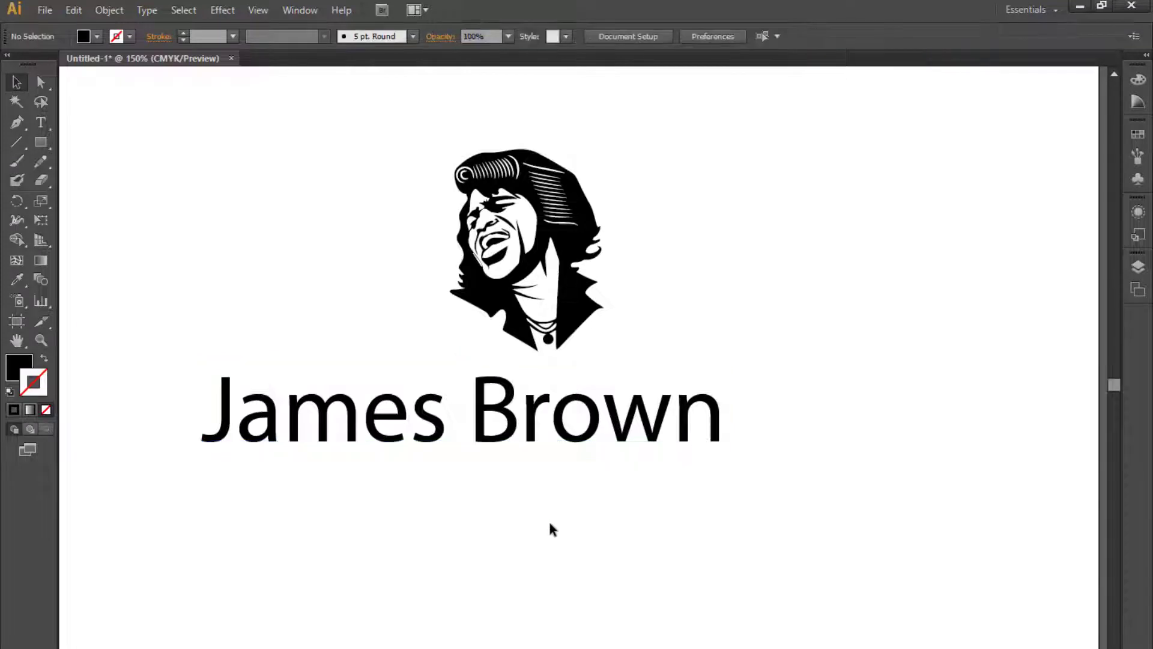
- Set the title's font to Bauhaus 93
click(474, 436)
text(Arial)
key(Return)
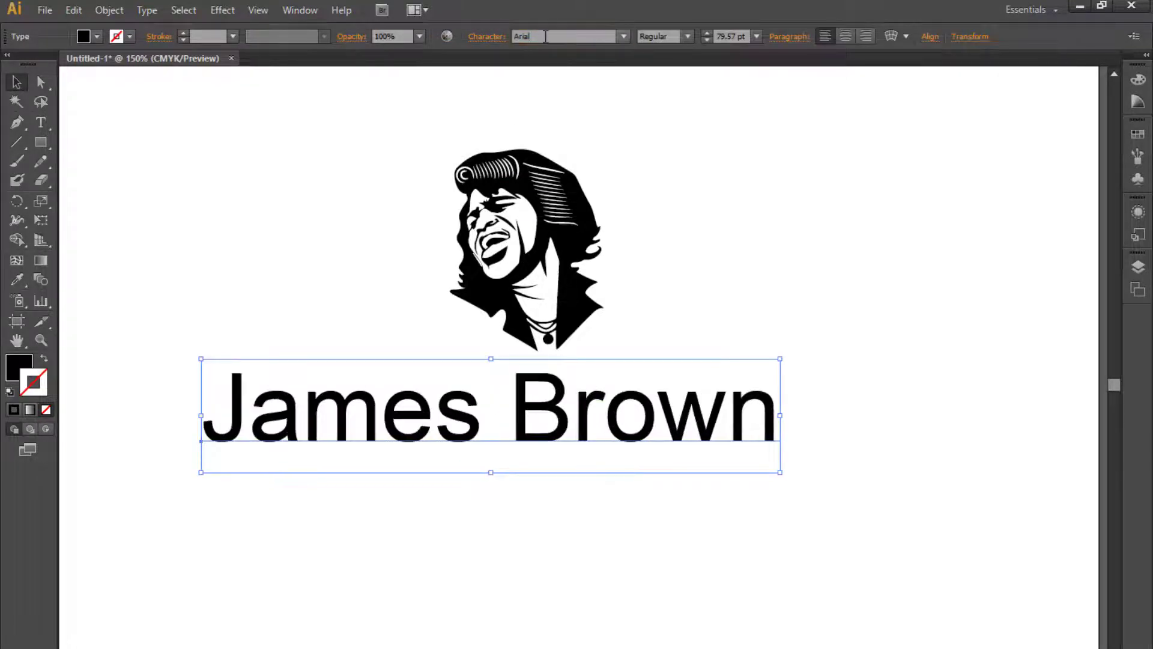
key(Down)
key(Down)
key(Down)
key(Down)
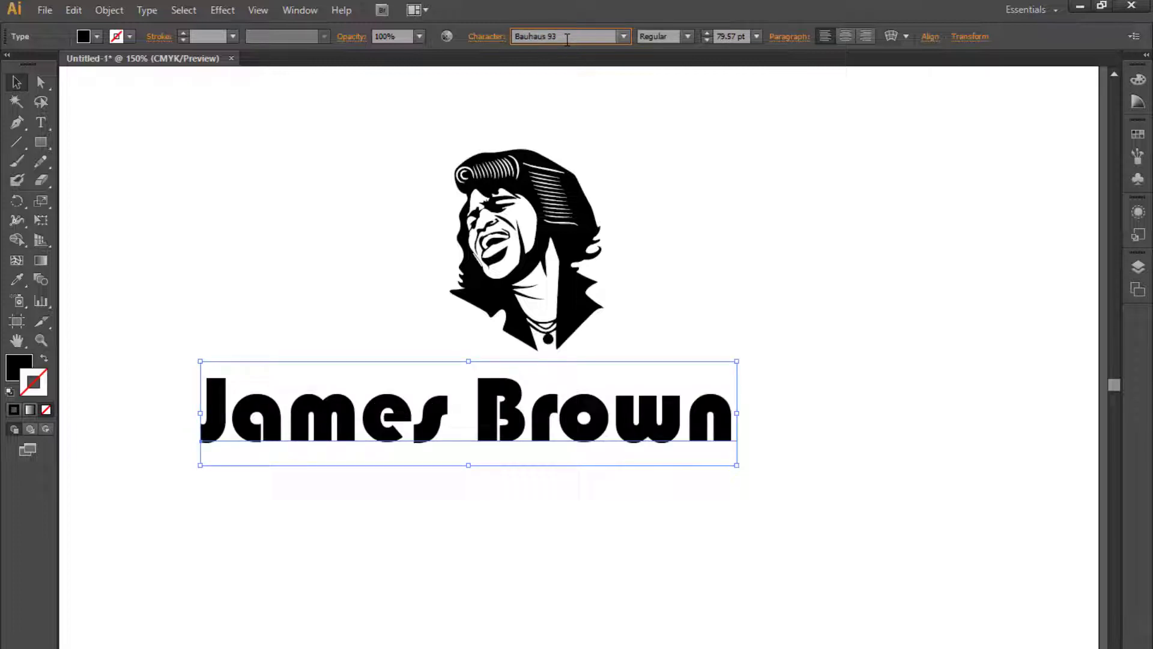
click(714, 294)
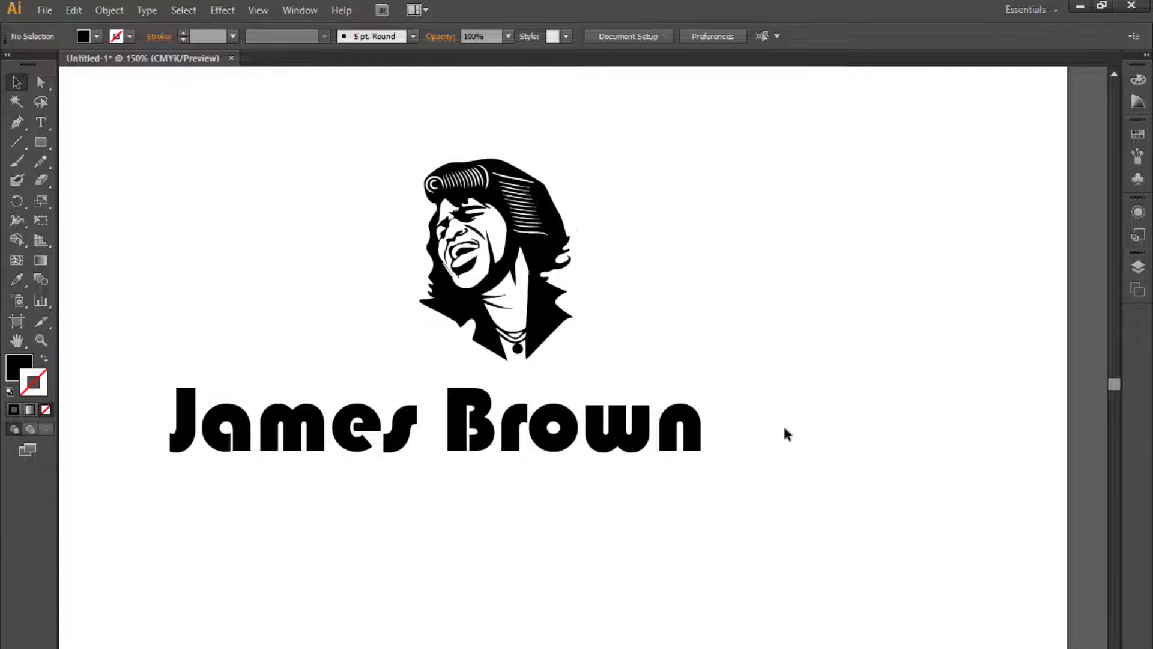
- Move the portrait so it sits centered above the title
drag(790, 430, 892, 446)
click(649, 462)
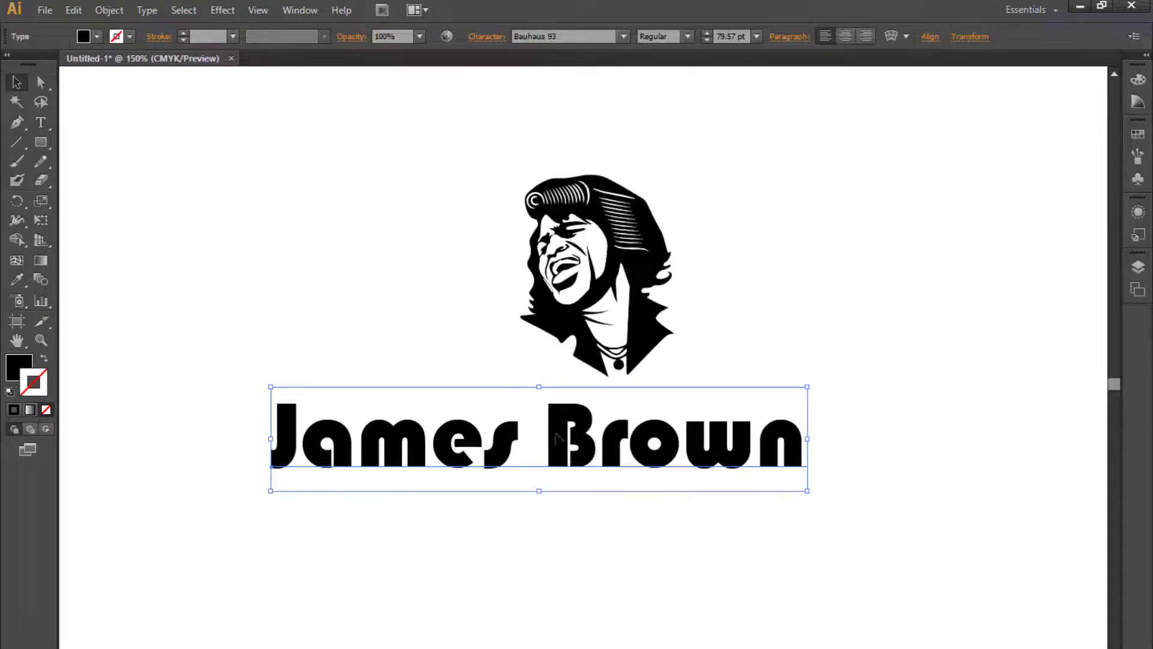
drag(559, 440, 610, 439)
drag(607, 331, 578, 400)
drag(604, 358, 605, 275)
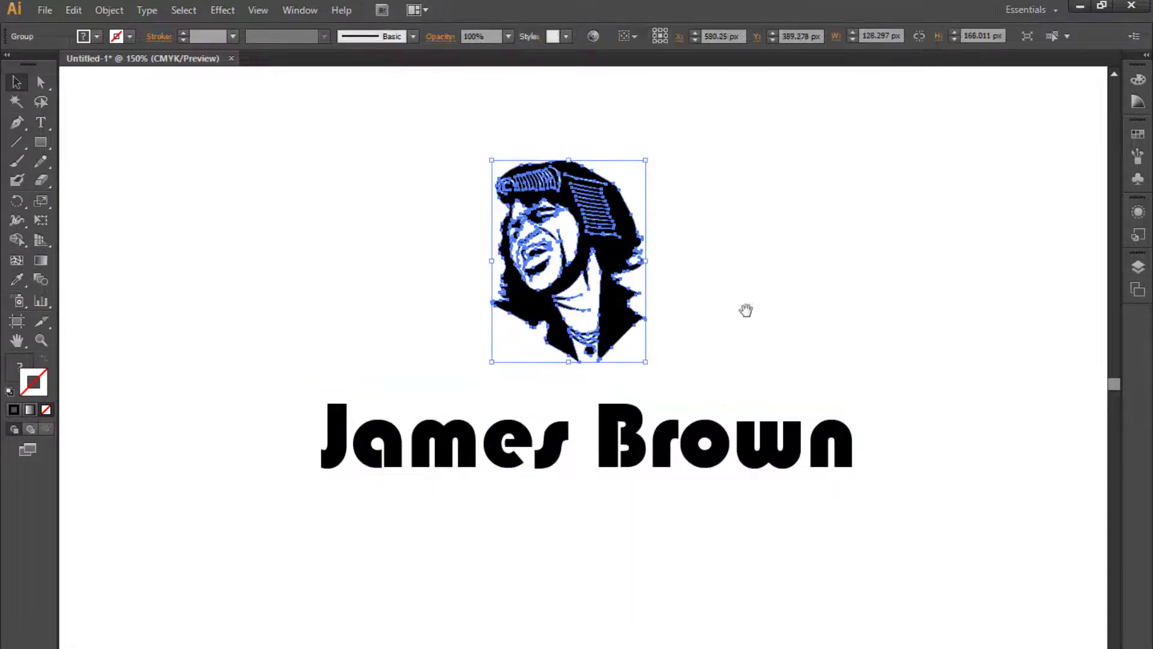
drag(746, 310, 730, 371)
- Position the title under the portrait and convert it to outlines
click(696, 506)
key(ctrl+minus)
drag(695, 506, 497, 402)
drag(416, 370, 1008, 586)
drag(357, 370, 560, 453)
click(560, 453)
key(ctrl+plus)
drag(554, 589, 554, 542)
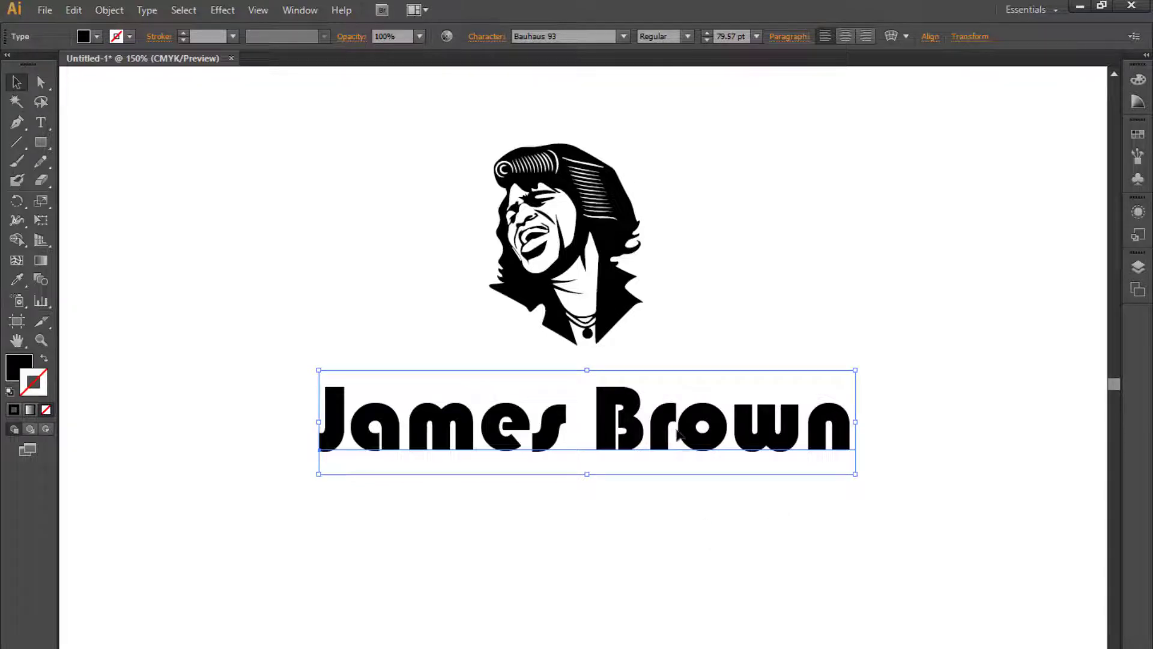
key(ctrl+shift+o)
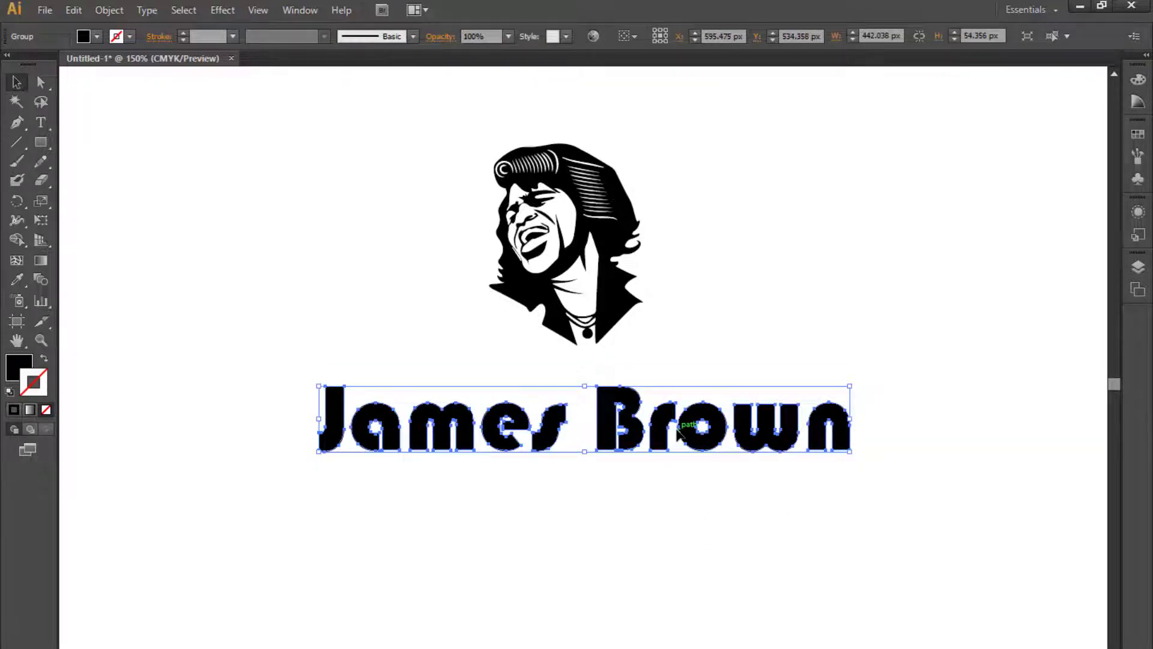
- Ungroup the outlined Bauhaus 93 title
right_click(649, 434)
click(691, 528)
drag(552, 478, 330, 534)
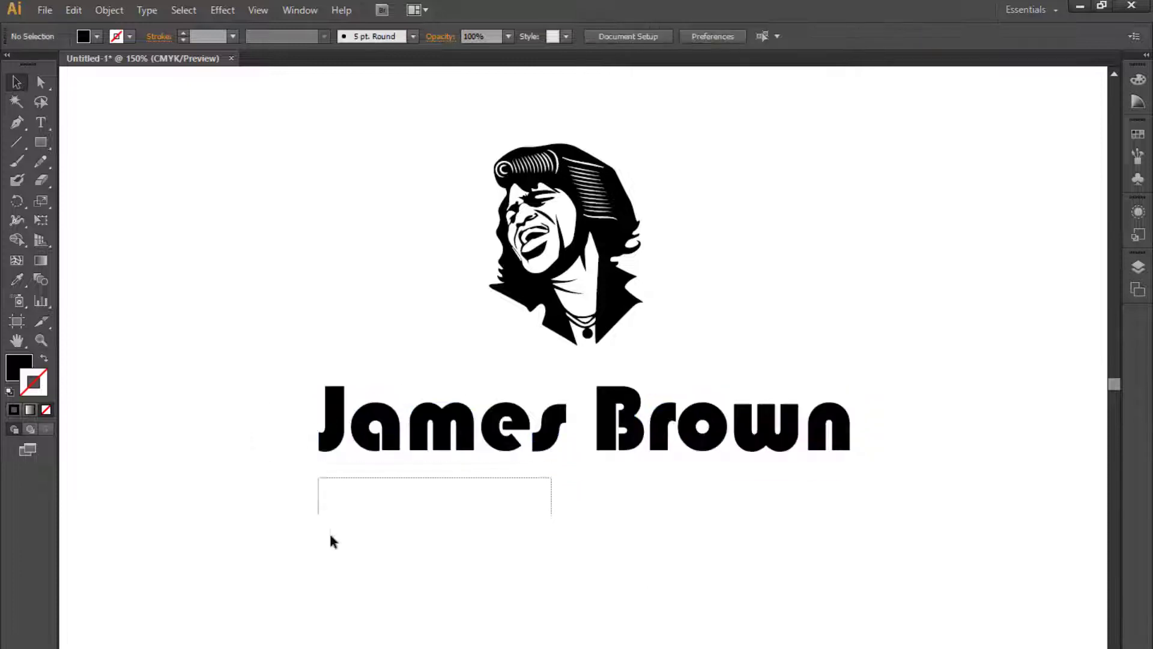
- Nudge individual letters and words of the Bauhaus title to adjust their spacing
click(387, 448)
key(ctrl+plus)
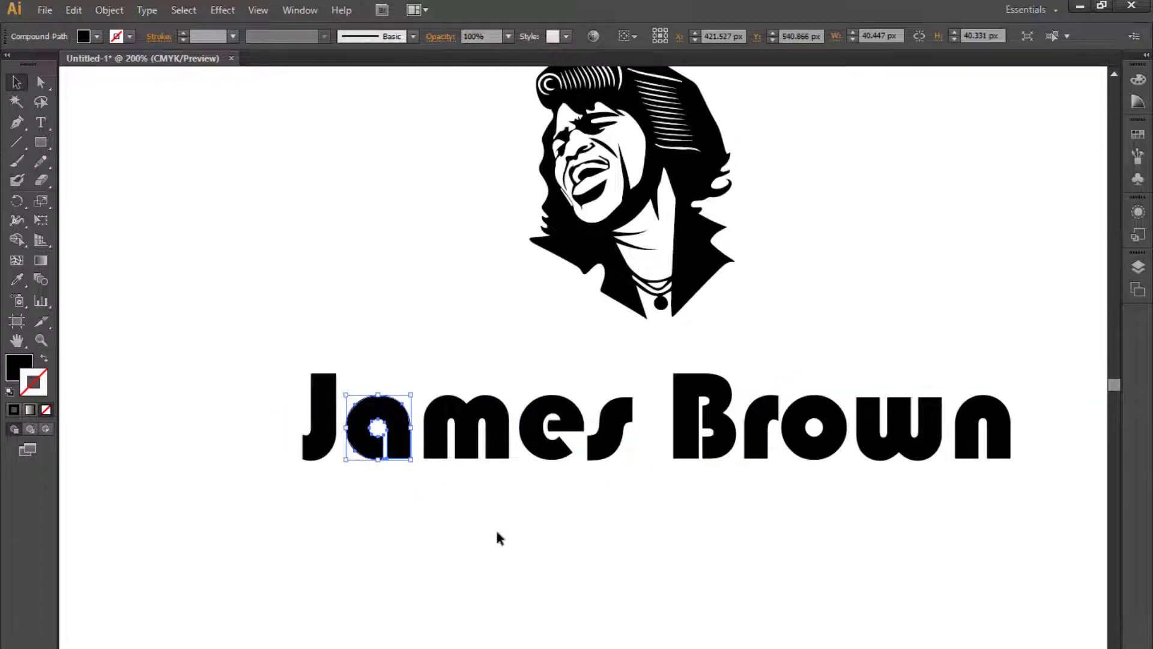
scroll(708, 531, right, 3)
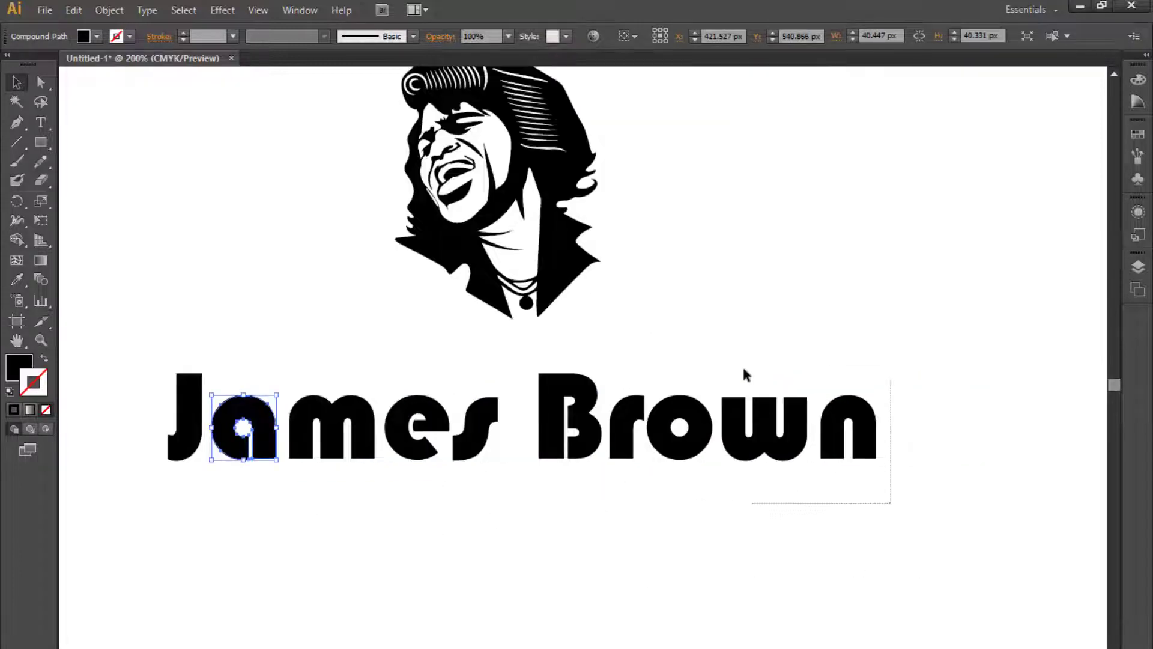
drag(744, 369, 744, 366)
key(Right)
key(Right)
key(Right)
key(Right)
key(Right)
key(Right)
key(Right)
key(Right)
key(Right)
key(Right)
key(Right)
key(Right)
key(Right)
key(Right)
key(Right)
key(Left)
key(Left)
key(Left)
key(Left)
drag(523, 361, 629, 476)
key(Left)
key(Left)
key(Left)
key(Left)
key(Left)
key(Left)
drag(510, 533, 610, 548)
drag(599, 495, 271, 356)
key(Left)
key(Left)
key(Left)
key(Left)
key(Left)
key(Left)
key(Left)
key(Left)
key(Left)
key(Left)
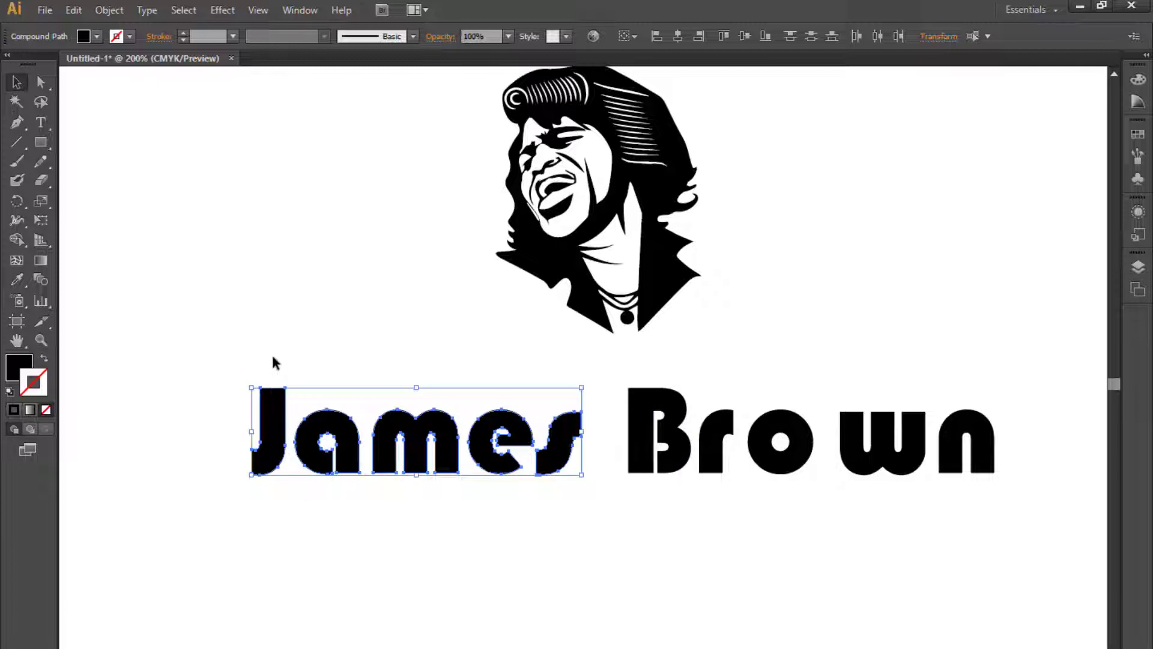
key(Right)
key(Right)
key(Right)
key(Right)
key(Right)
key(Right)
key(Right)
key(Right)
key(Right)
key(Right)
drag(563, 522, 515, 493)
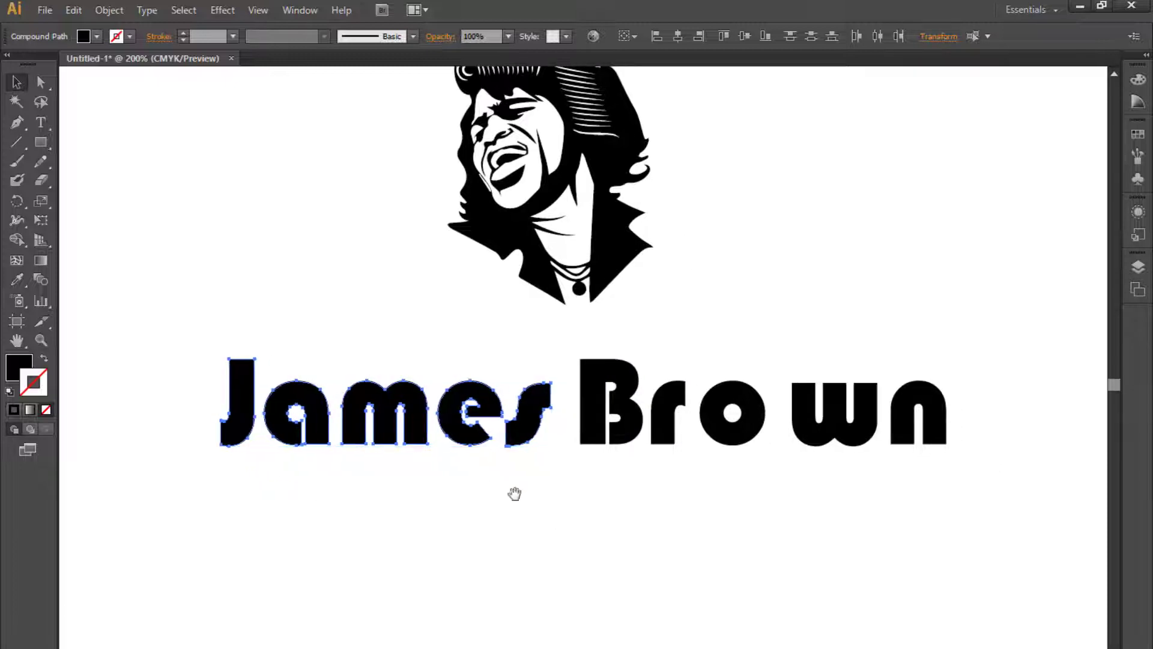
- Move the Bauhaus 93 title aside toward the top of the artboard
click(512, 491)
key(ctrl+minus)
drag(572, 536, 480, 487)
key(ctrl+minus)
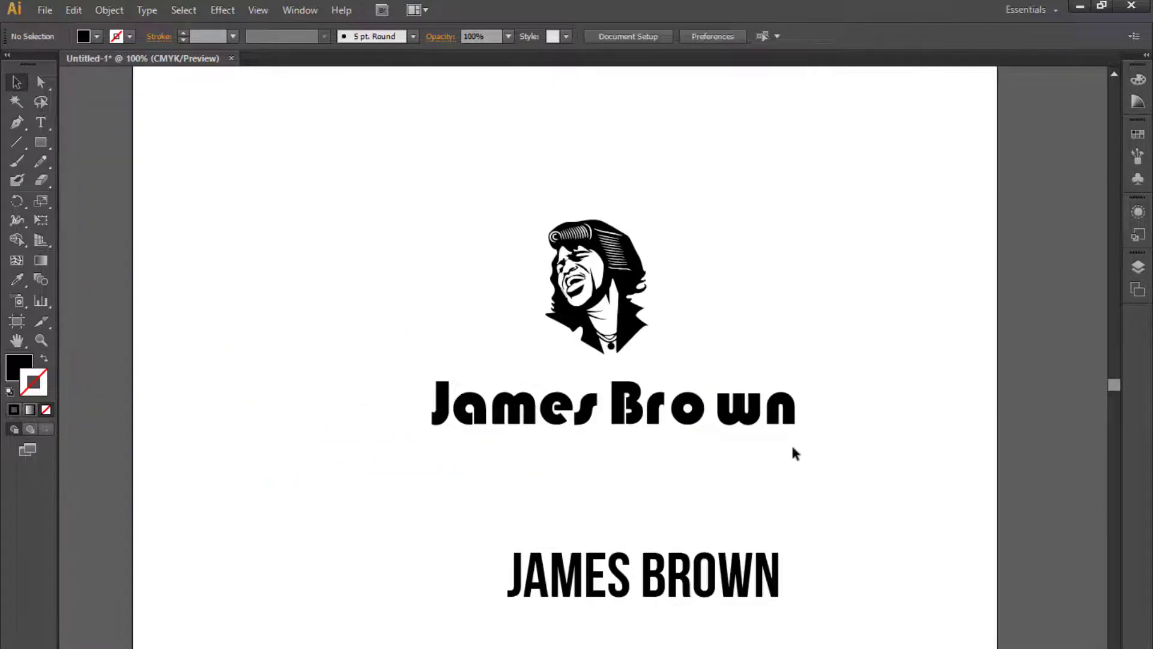
drag(816, 455, 443, 398)
drag(563, 402, 754, 122)
click(735, 379)
- Move the Bebas Neue 'JAMES BROWN' title beneath the portrait
drag(662, 574, 625, 404)
key(ctrl+plus)
drag(645, 497, 561, 464)
drag(654, 443, 377, 440)
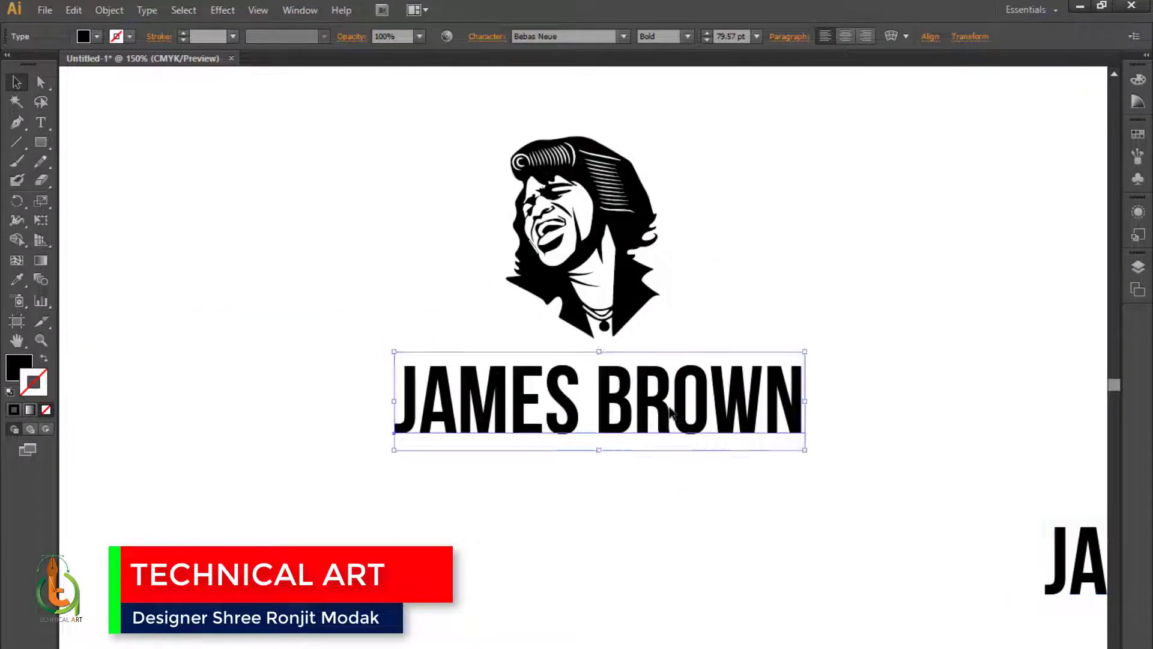
- Convert the Bebas Neue title to outlines and ungroup it
key(shift+ctrl+o)
right_click(570, 408)
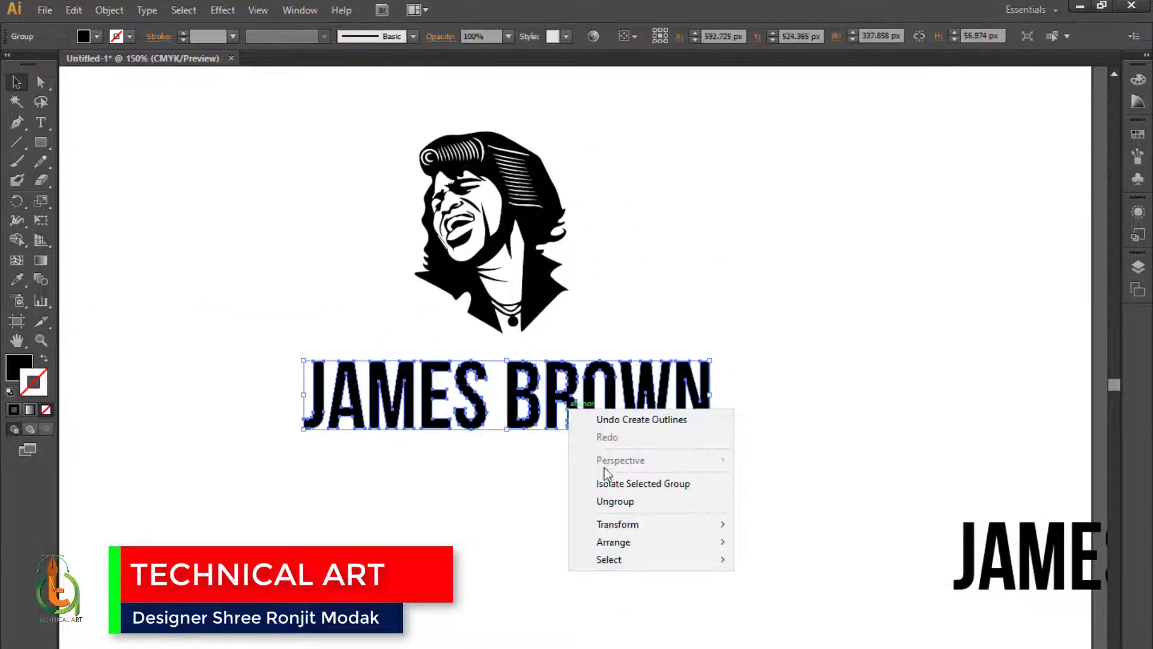
click(610, 500)
click(610, 500)
- Try moving part of the Bebas title, then undo the move
key(ctrl+plus)
drag(610, 500, 628, 504)
drag(850, 530, 635, 386)
click(734, 471)
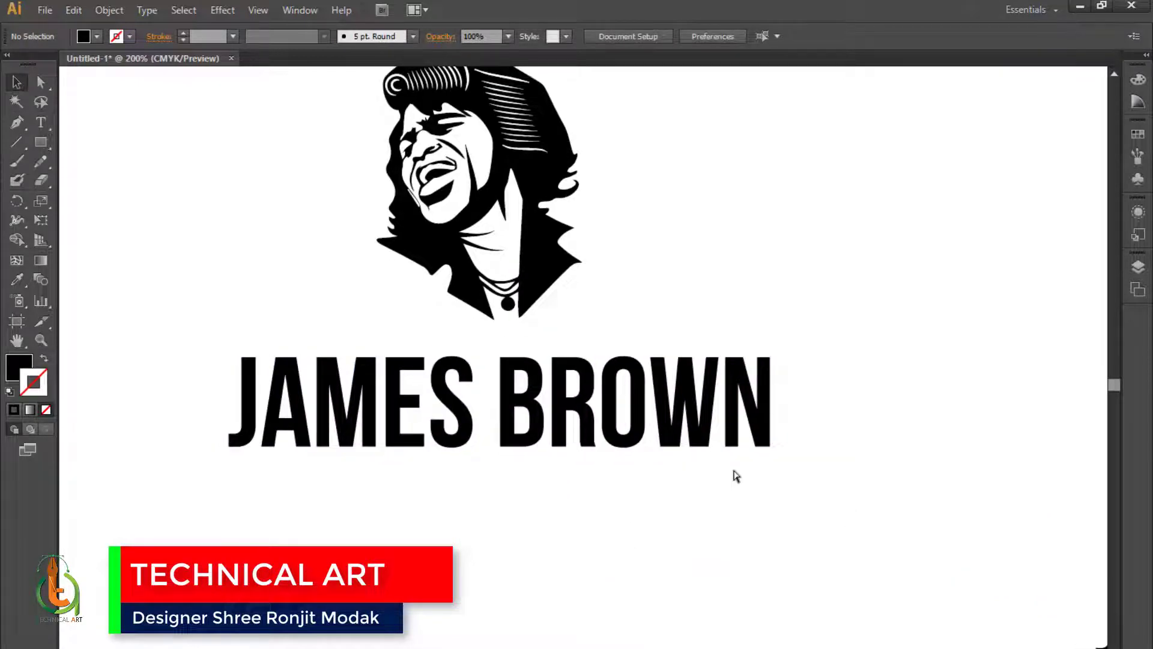
key(ctrl+z)
click(722, 496)
key(ctrl+minus)
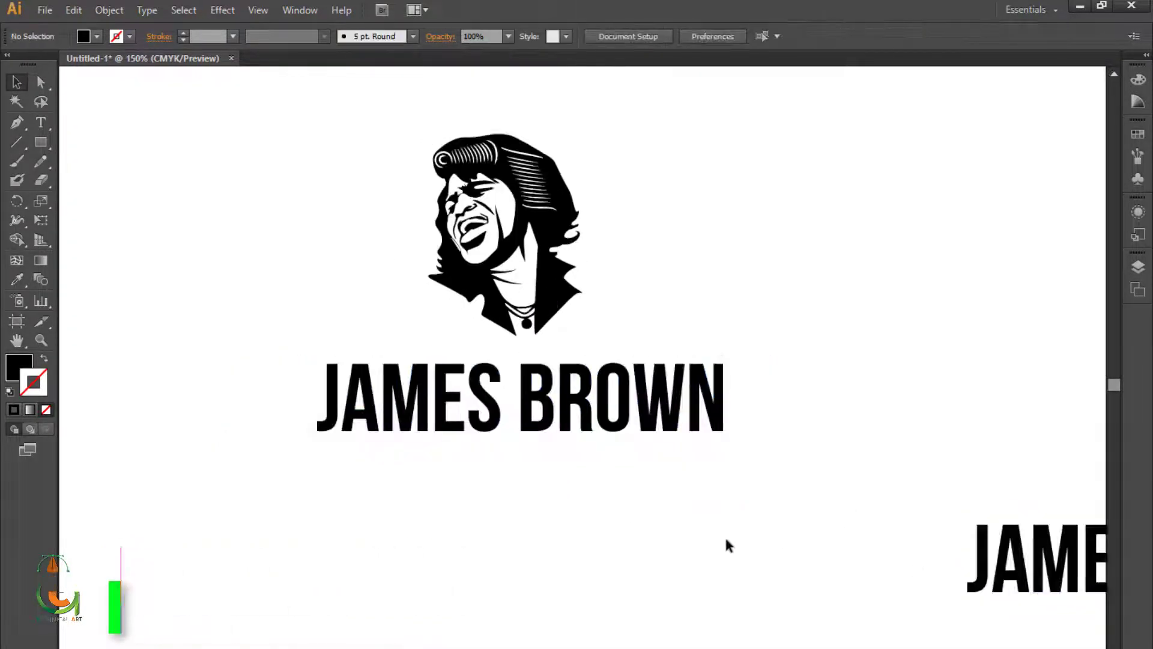
- Reposition the outlined Bebas title under the portrait and ungroup it
drag(900, 570, 454, 475)
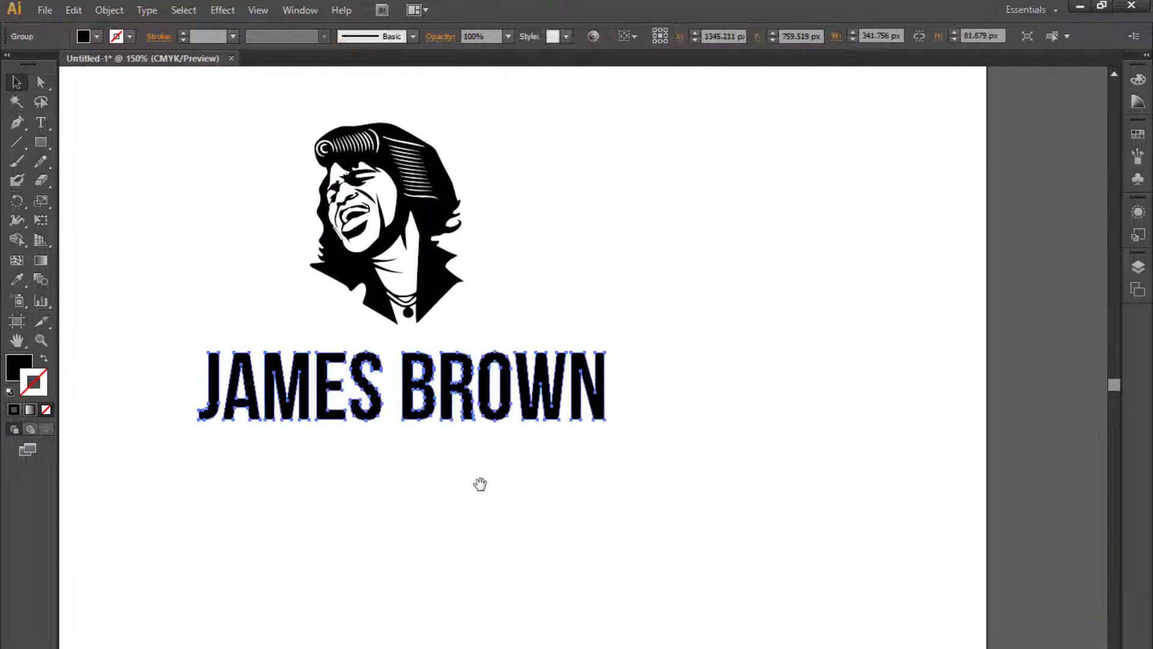
drag(479, 481, 695, 511)
right_click(656, 445)
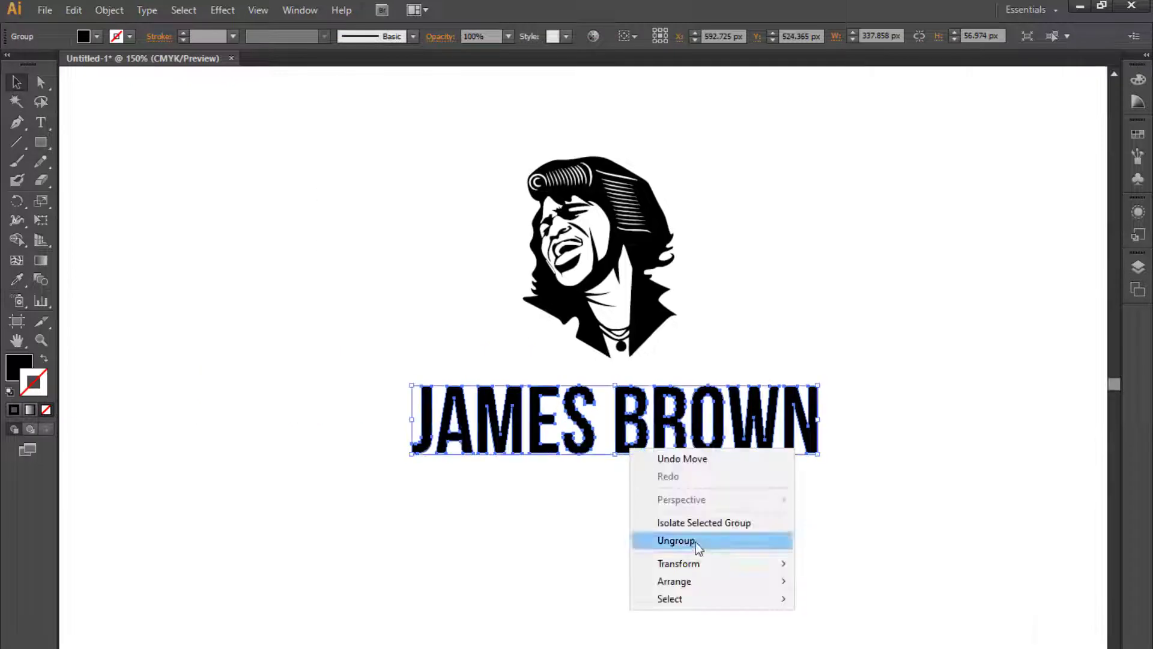
click(695, 542)
- Nudge the letter J to the left to open a gap after it
key(ctrl+plus)
click(622, 561)
drag(623, 556, 572, 532)
click(326, 407)
key(Left)
key(Left)
key(Left)
key(Left)
key(Left)
key(Left)
key(Left)
key(Left)
key(Left)
key(Left)
key(Left)
key(Left)
key(Left)
key(Left)
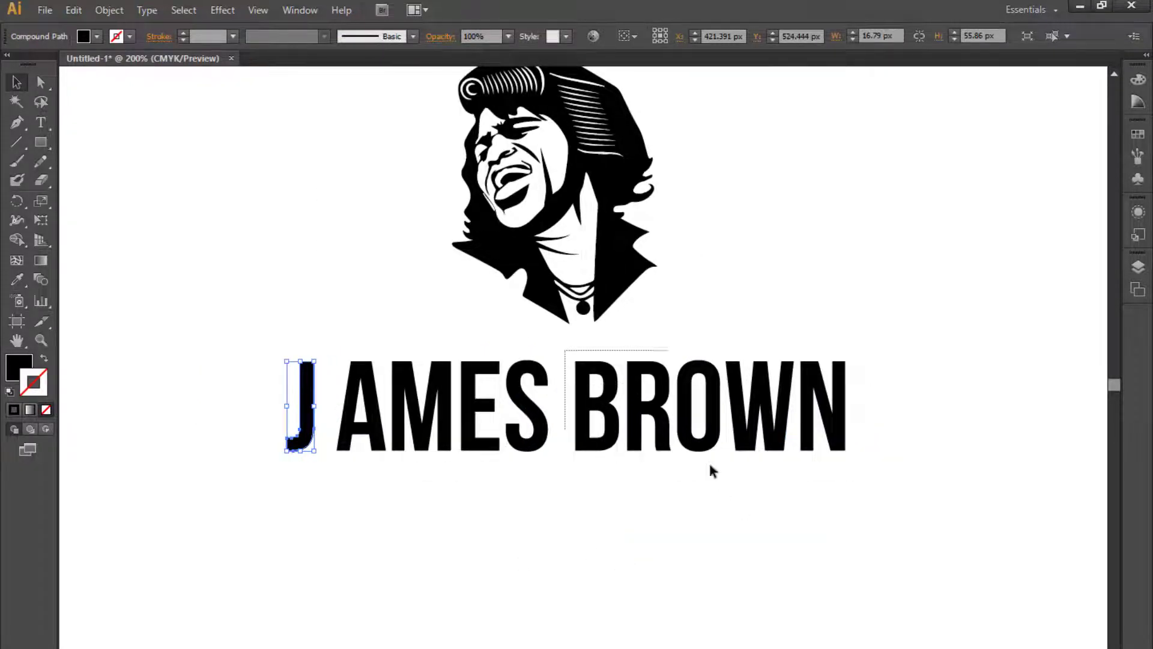
- Nudge the selected letters of BROWN to the right
drag(591, 324, 593, 326)
drag(874, 347, 739, 469)
key(Right)
key(Right)
key(Right)
key(Right)
key(Right)
key(Right)
key(Right)
key(Right)
key(Right)
key(Right)
key(Right)
key(Right)
- Delete the letters O and A from the Bebas title
click(719, 442)
key(Right)
key(Right)
key(Right)
key(Right)
key(Right)
key(Right)
key(Right)
key(Right)
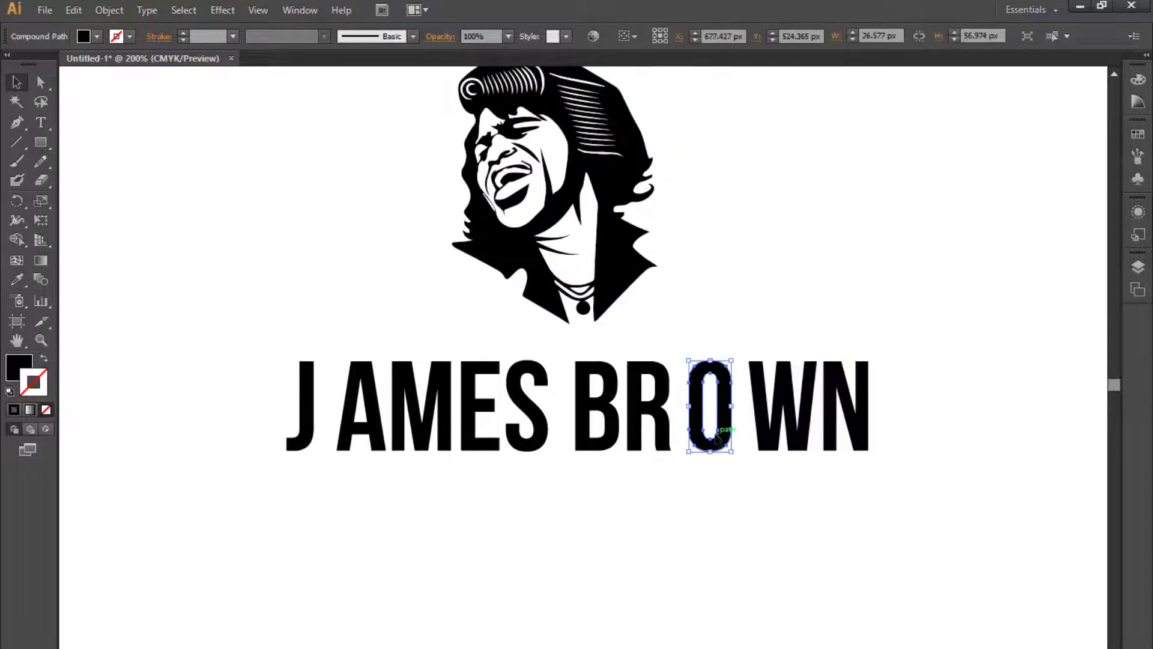
key(Delete)
key(ctrl+minus)
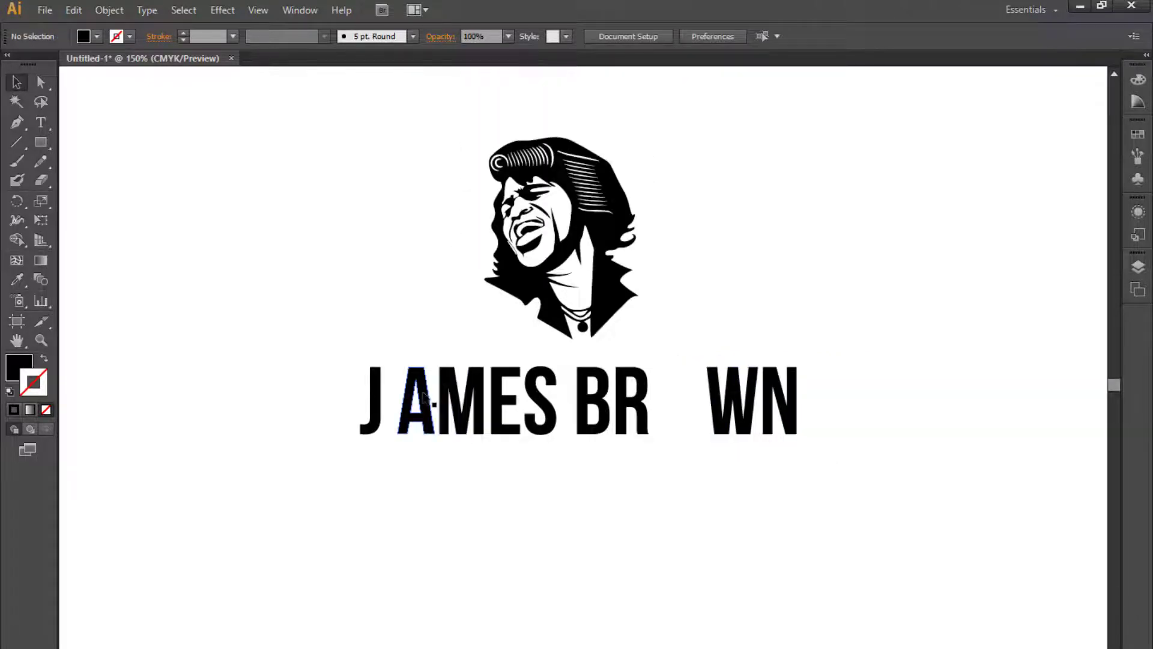
click(424, 398)
key(Delete)
- Move the Bauhaus 'a' into the Bebas title to replace the removed A
drag(772, 233, 711, 458)
drag(610, 244, 363, 632)
drag(424, 552, 453, 456)
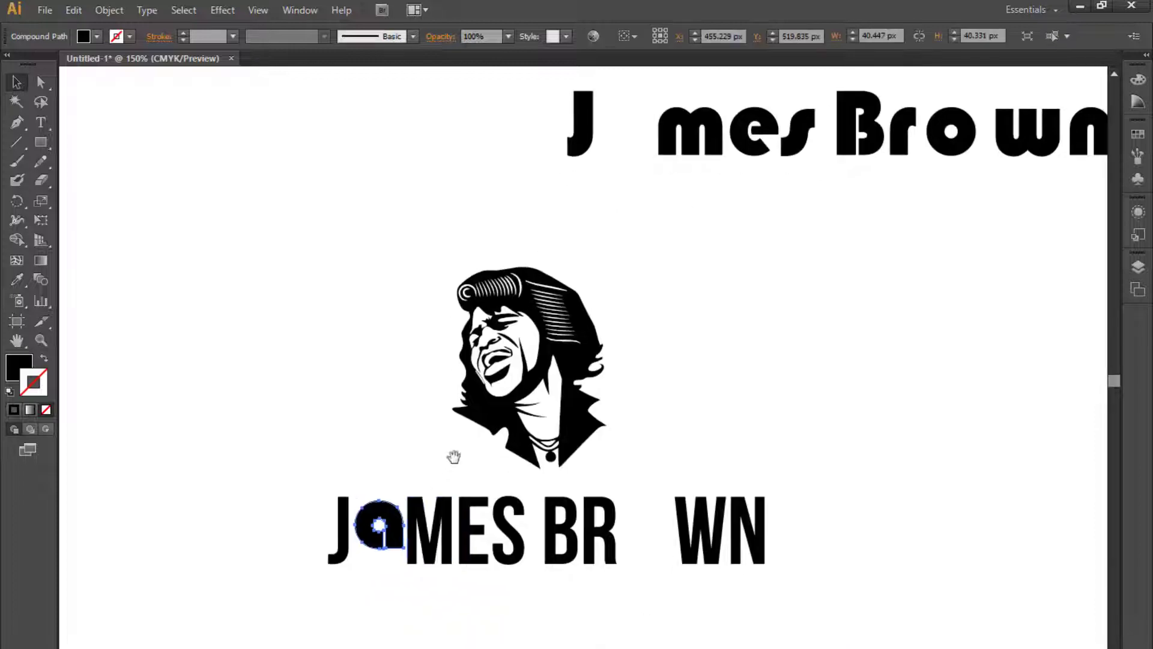
click(663, 447)
drag(662, 447, 713, 422)
click(444, 514)
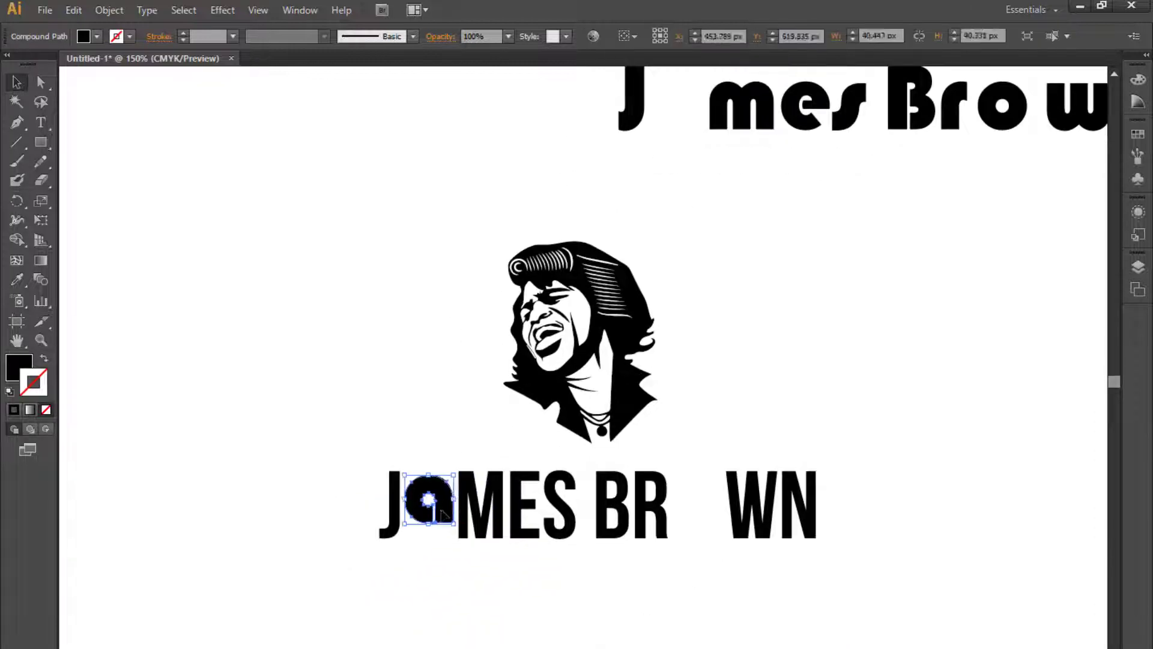
click(497, 611)
drag(506, 619, 484, 575)
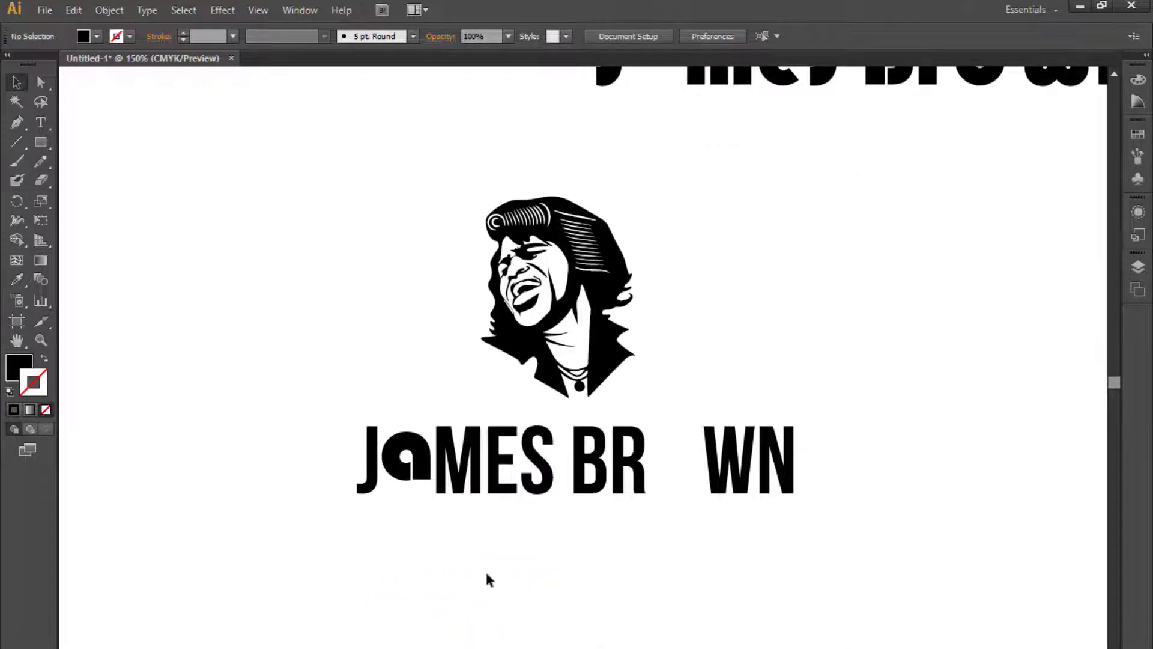
- Move the Bauhaus 'o' into the gap in BROWN
drag(594, 578, 477, 648)
drag(874, 223, 568, 621)
drag(570, 621, 672, 483)
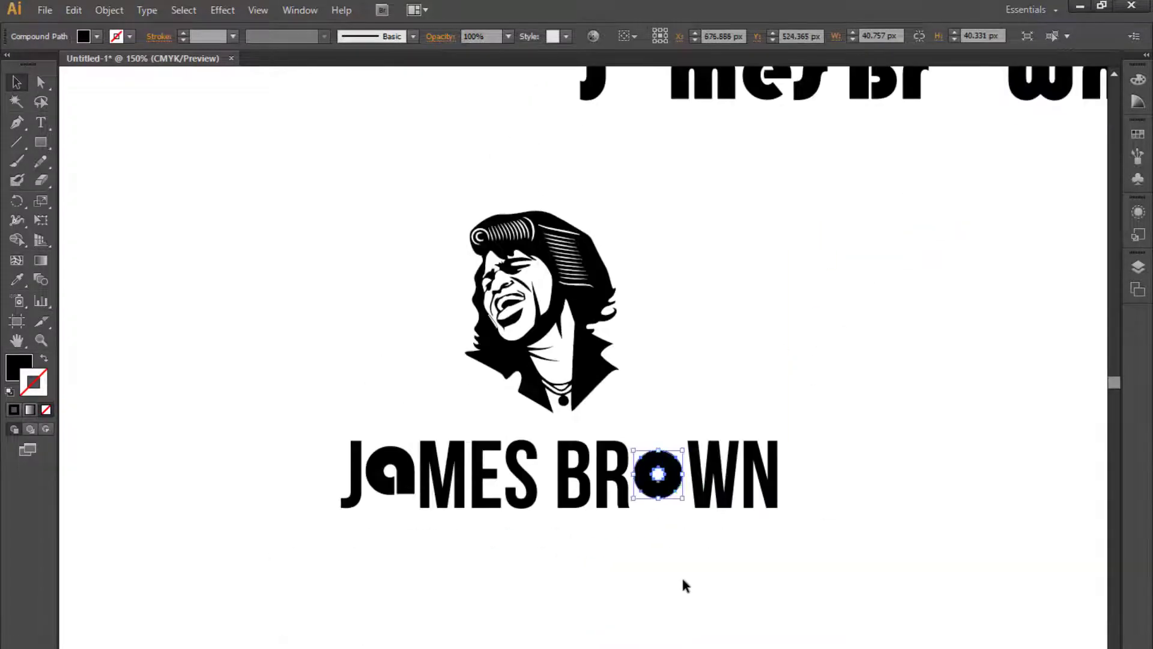
- Select all the title letters and align them on their vertical centers
drag(823, 553, 178, 433)
click(746, 36)
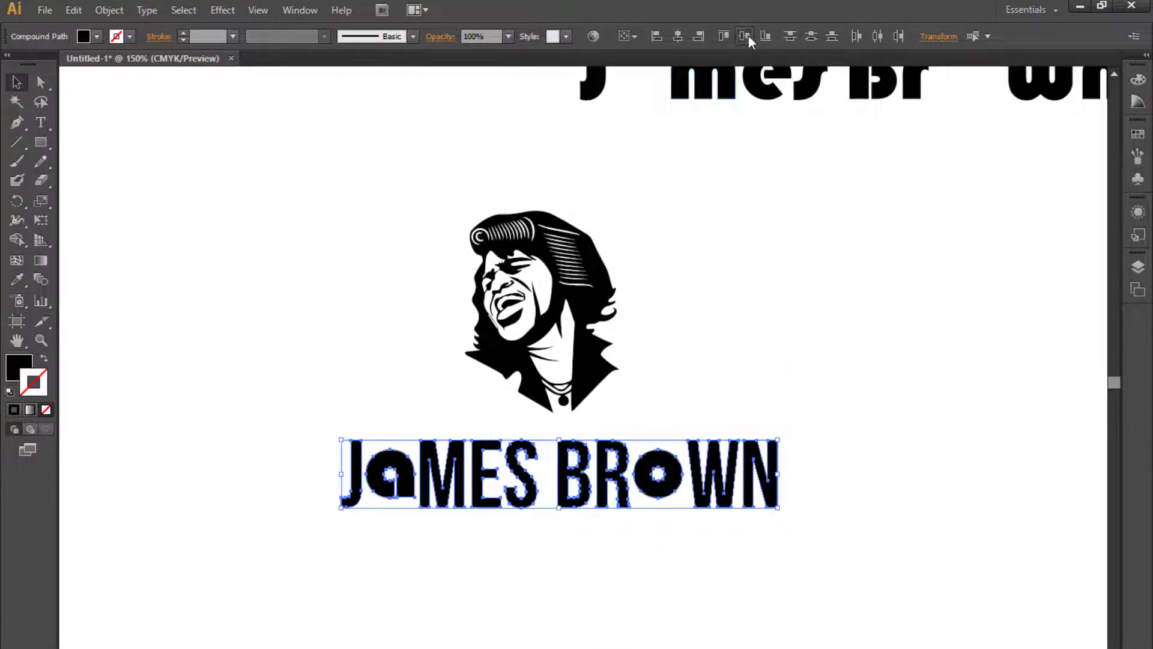
- Group the BROWN letters and nudge the group to the right
click(834, 394)
scroll(822, 480, down, 1)
drag(791, 551, 558, 420)
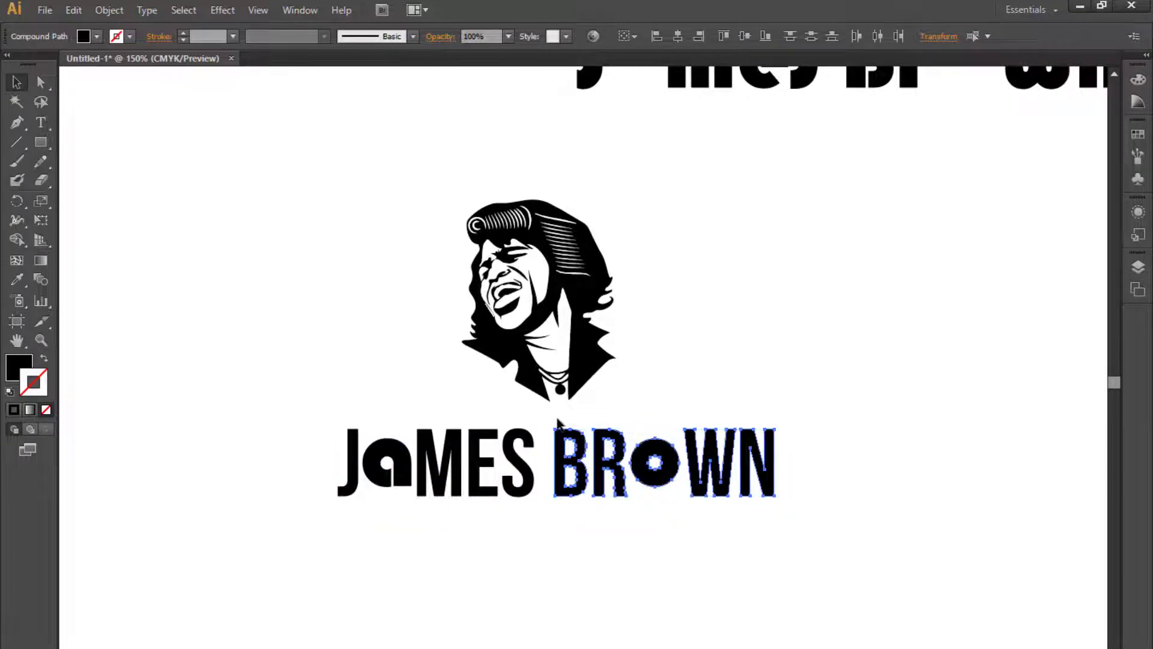
key(ctrl+g)
key(Right)
key(Right)
key(Right)
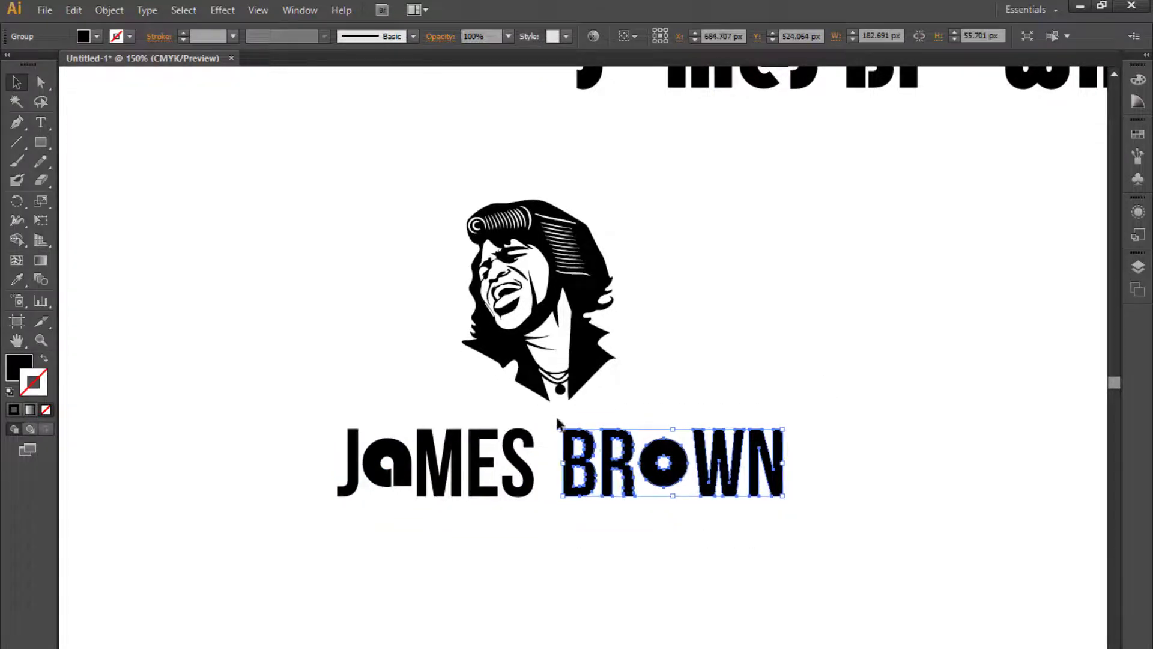
scroll(553, 481, down, 1)
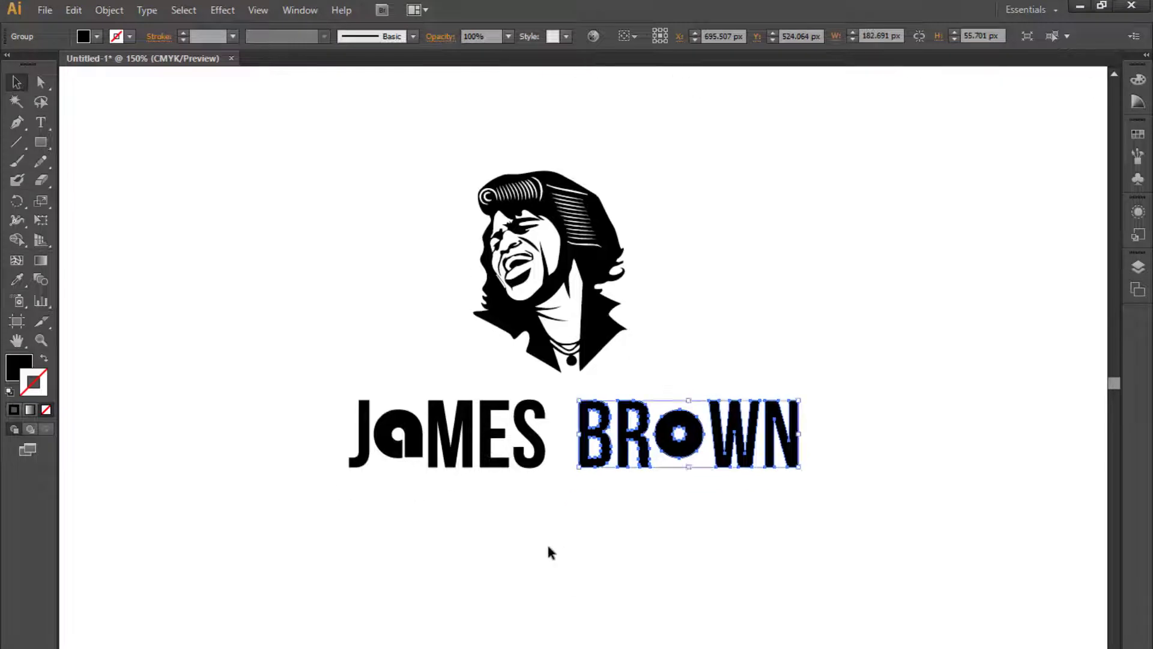
- Nudge the J slightly further to the left
drag(544, 512, 455, 475)
drag(448, 383, 448, 384)
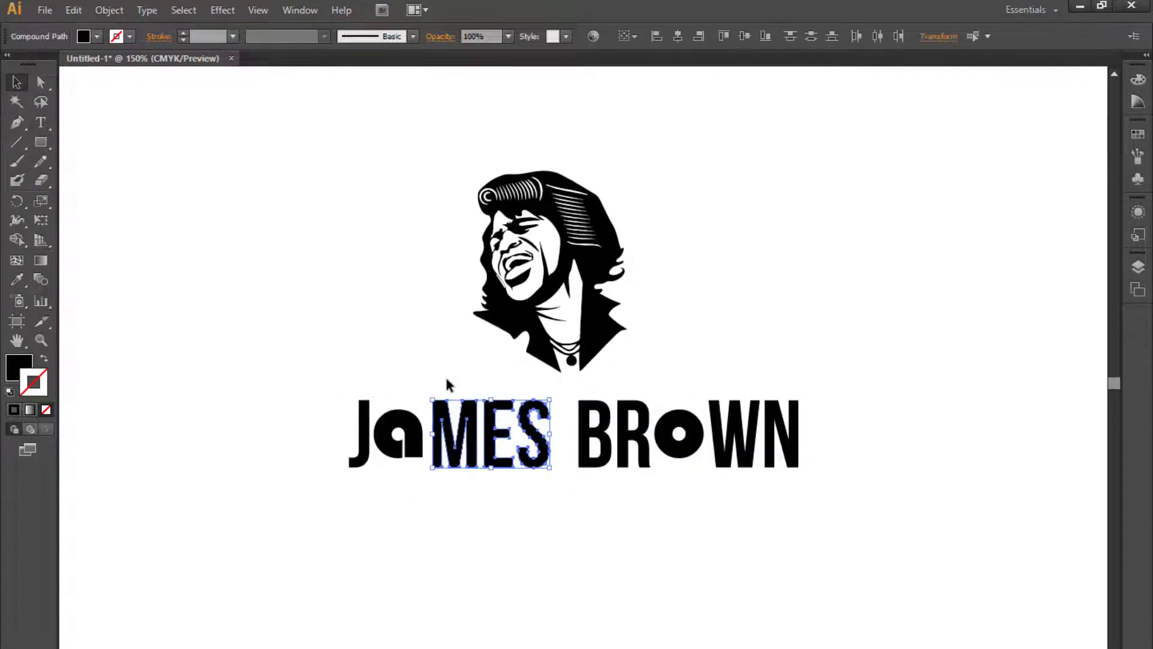
click(366, 444)
key(Left)
key(Left)
- Nudge the letters MES to the right
click(463, 435)
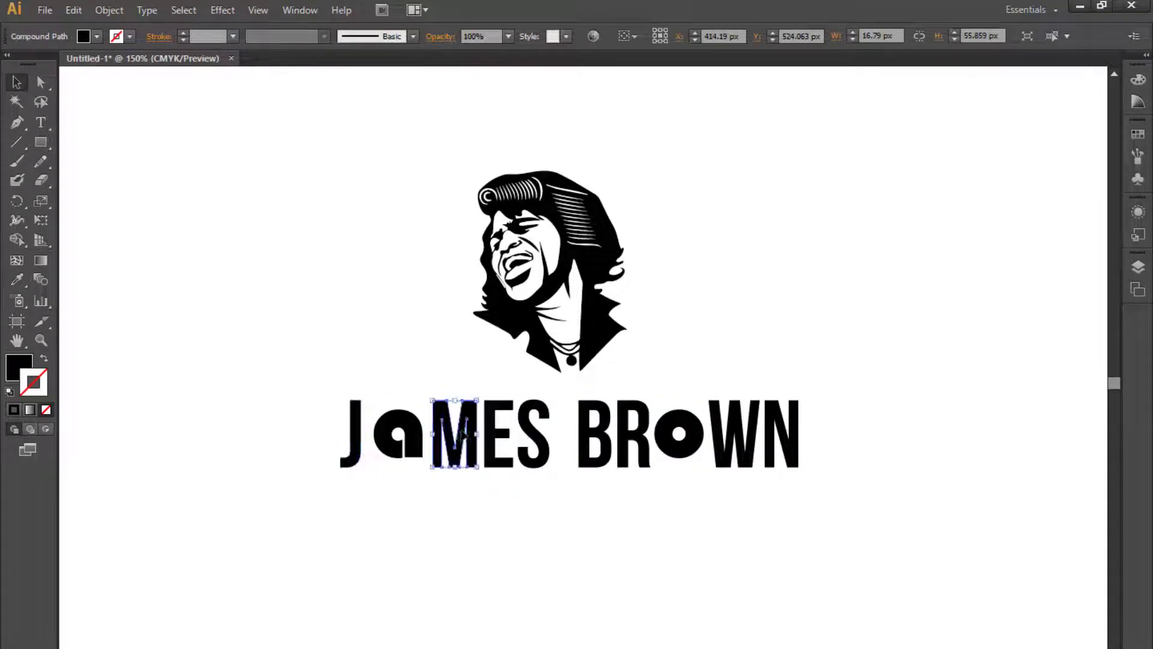
click(503, 493)
drag(447, 391, 448, 391)
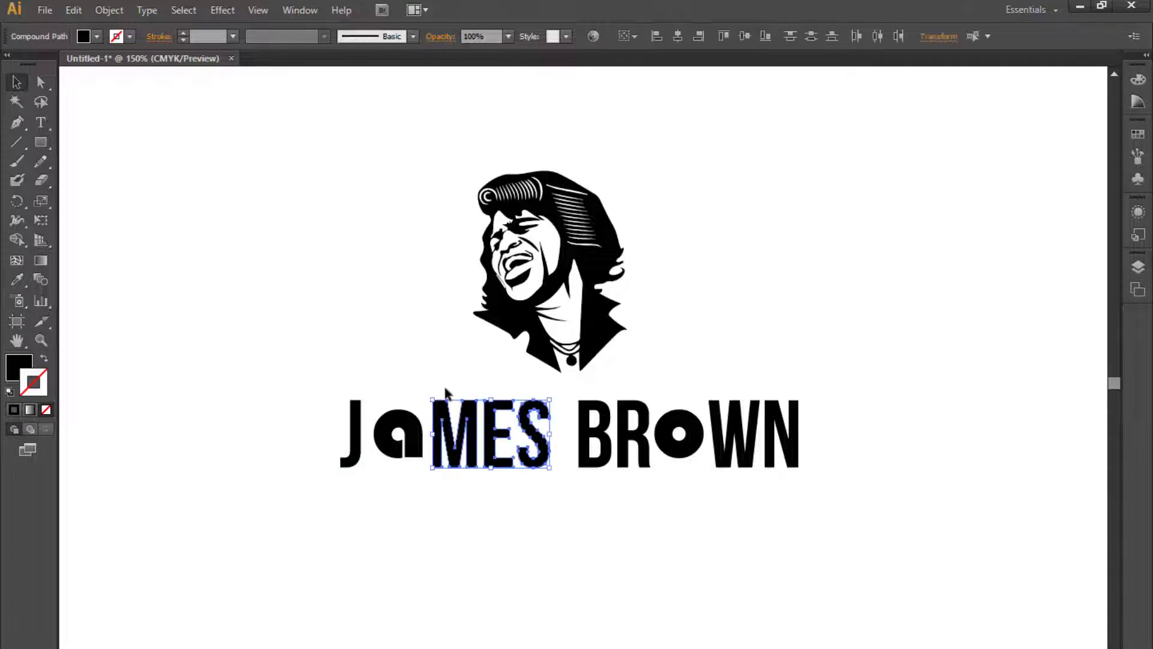
key(Right)
- Nudge the BROWN group further to the right
click(834, 557)
drag(863, 530, 587, 381)
key(Right)
key(Right)
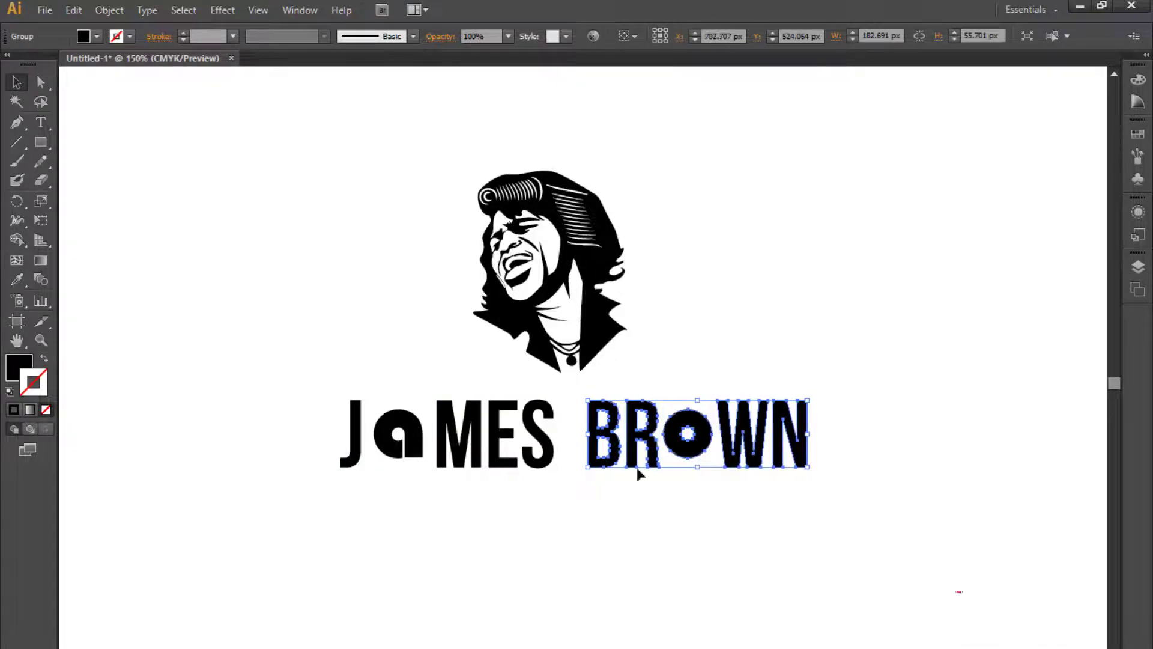
- Group the J, a, M, E and S letters together
click(651, 571)
drag(654, 572, 617, 584)
click(564, 336)
drag(585, 363, 904, 469)
click(701, 597)
drag(700, 598, 719, 586)
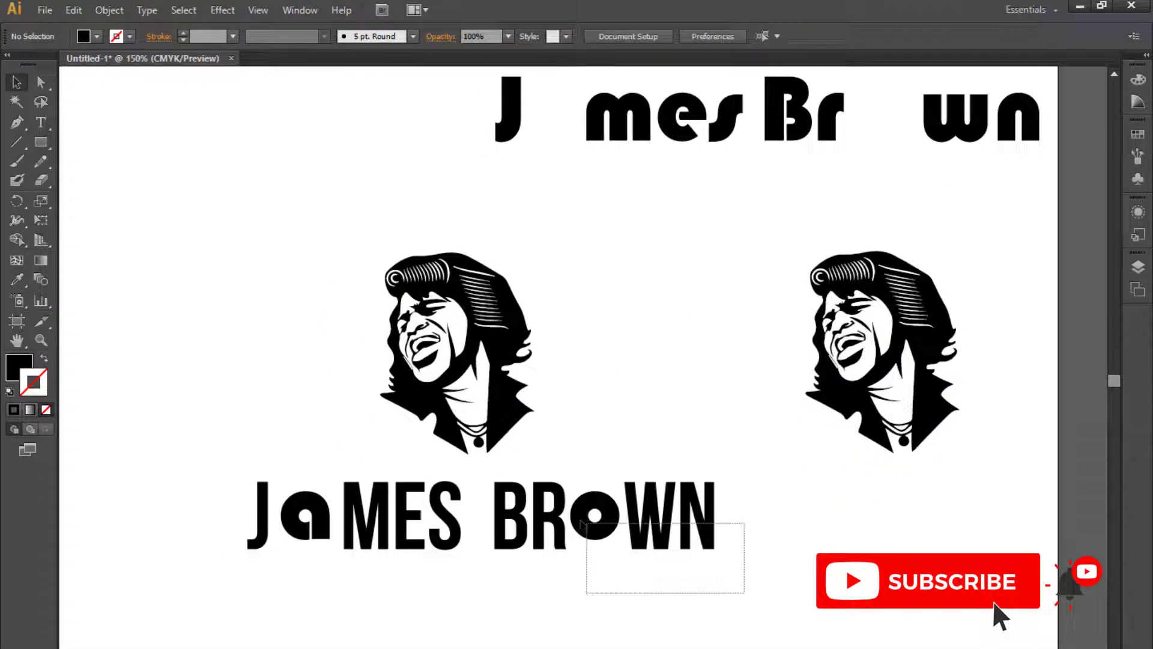
drag(587, 522, 538, 468)
click(489, 465)
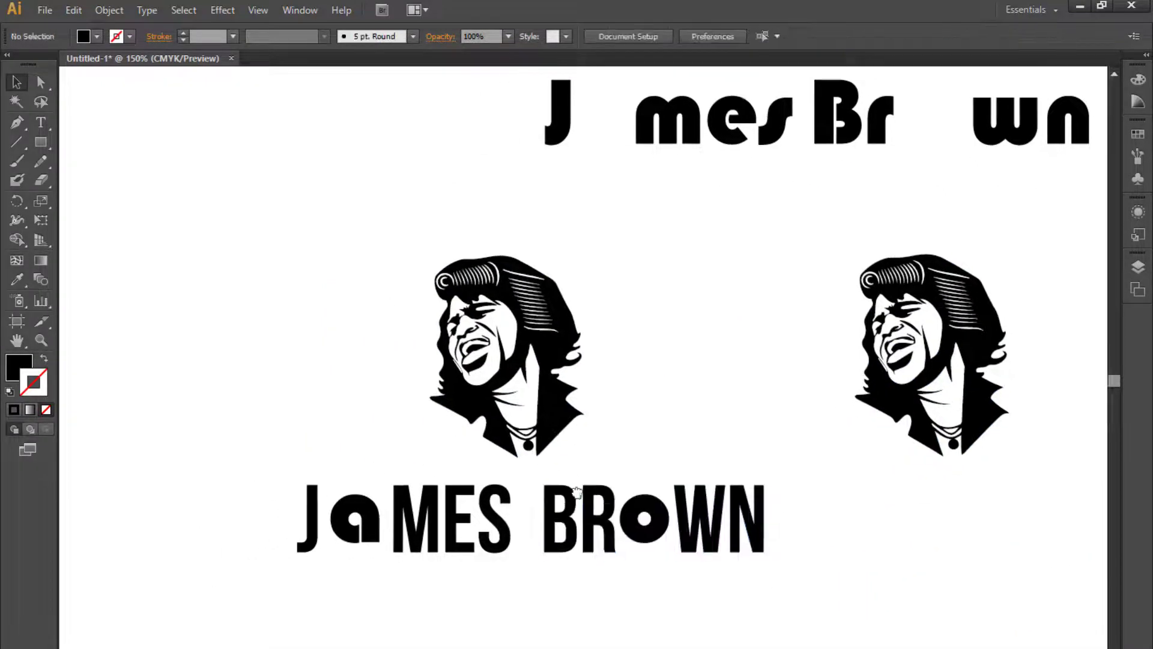
click(506, 536)
drag(518, 578, 277, 459)
key(ctrl+g)
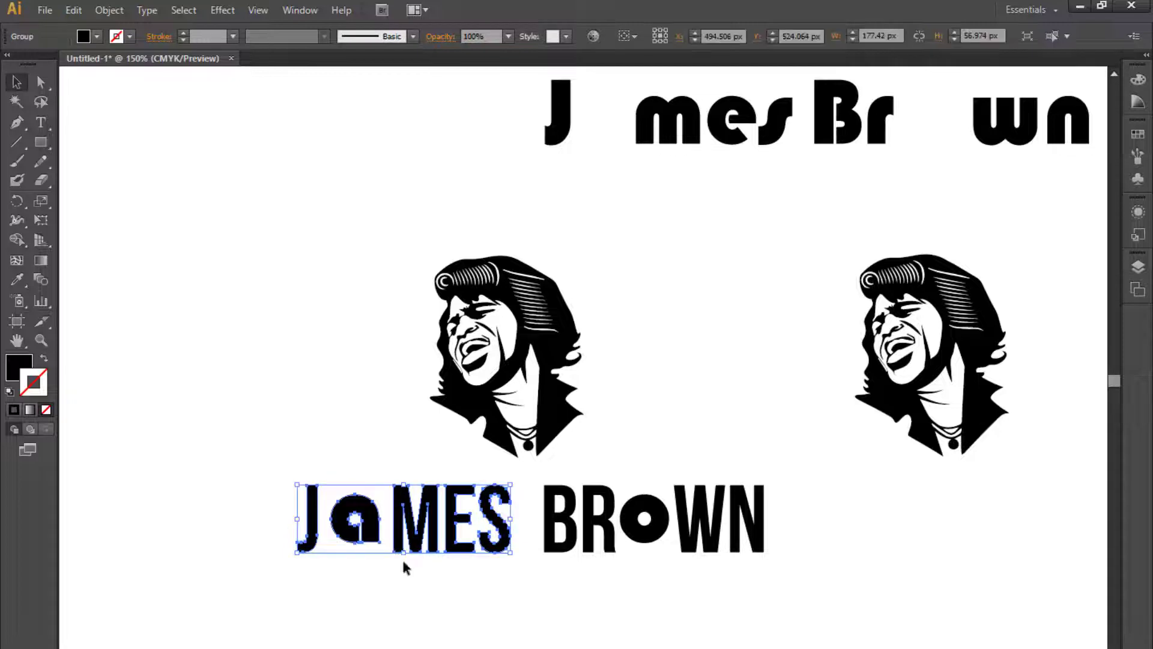
- Group all parts of the right-hand portrait copy
drag(635, 448, 429, 350)
click(577, 330)
key(y)
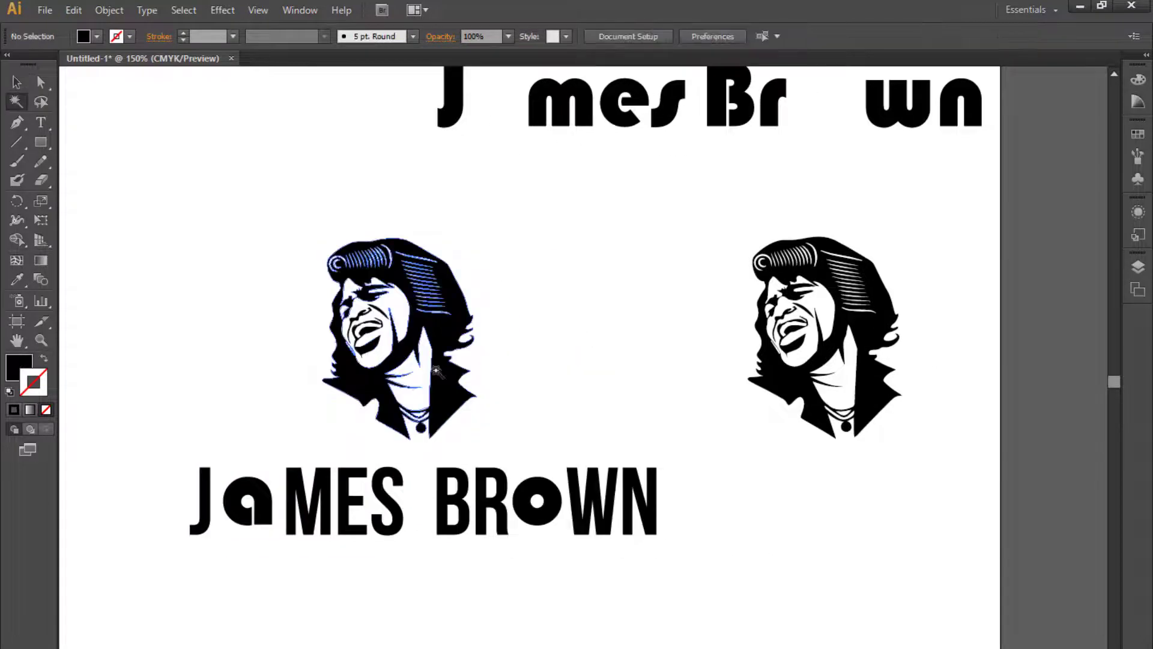
click(420, 369)
click(17, 83)
click(772, 220)
drag(720, 212, 954, 471)
key(ctrl+g)
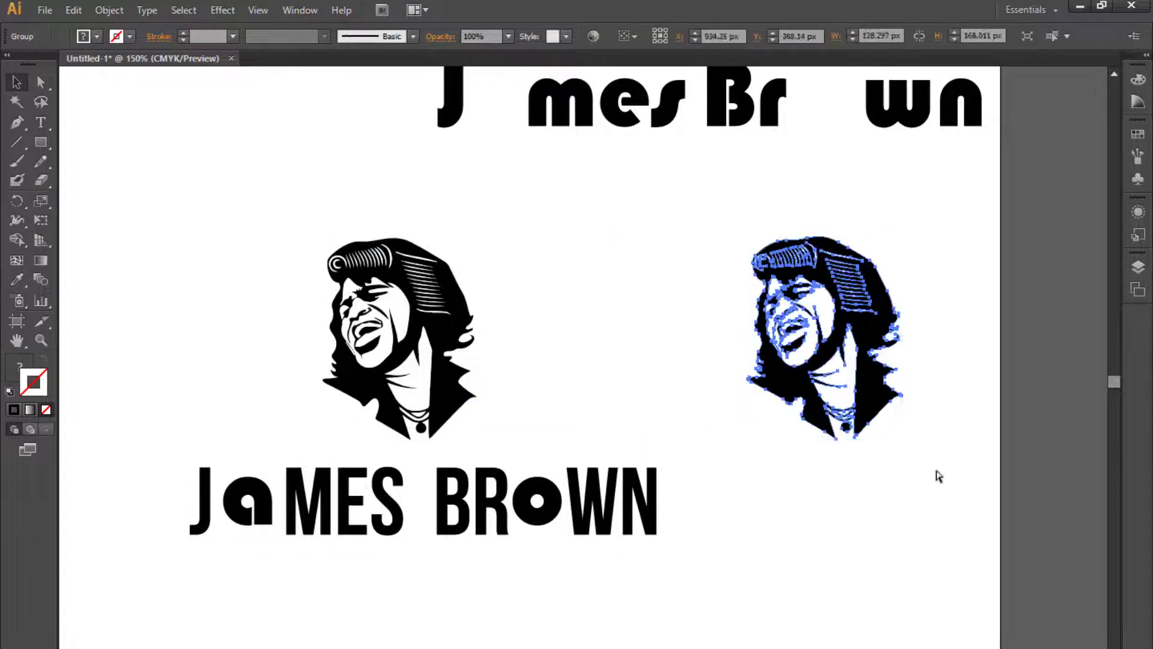
click(634, 400)
key(t)
key(y)
click(404, 314)
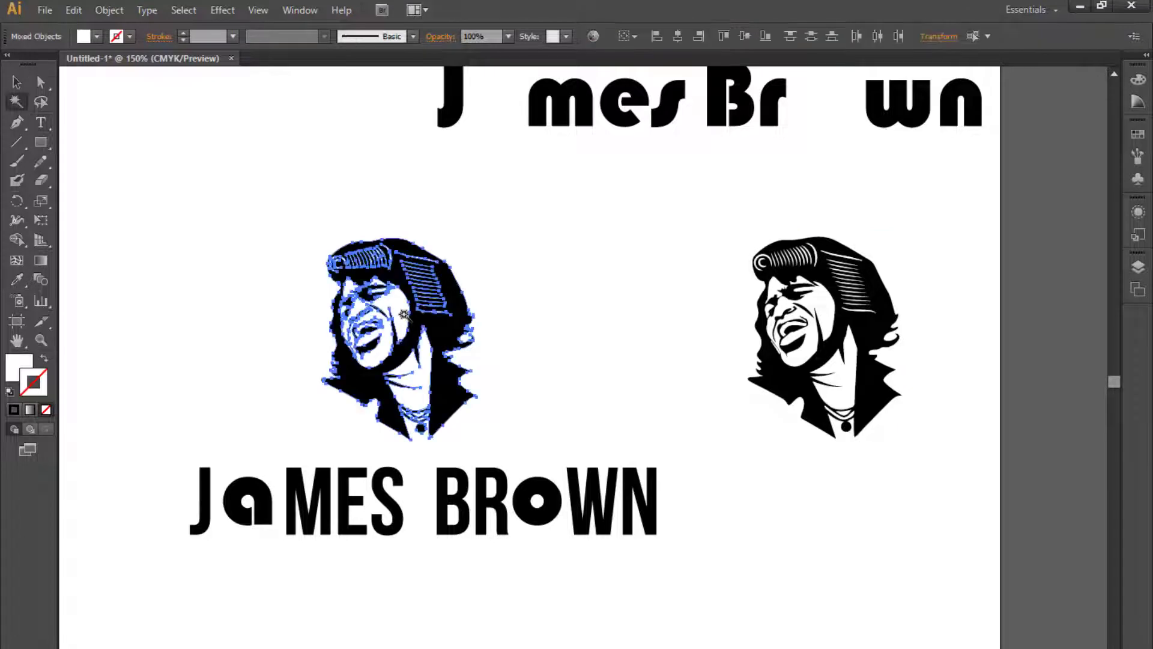
key(ctrl+shift+a)
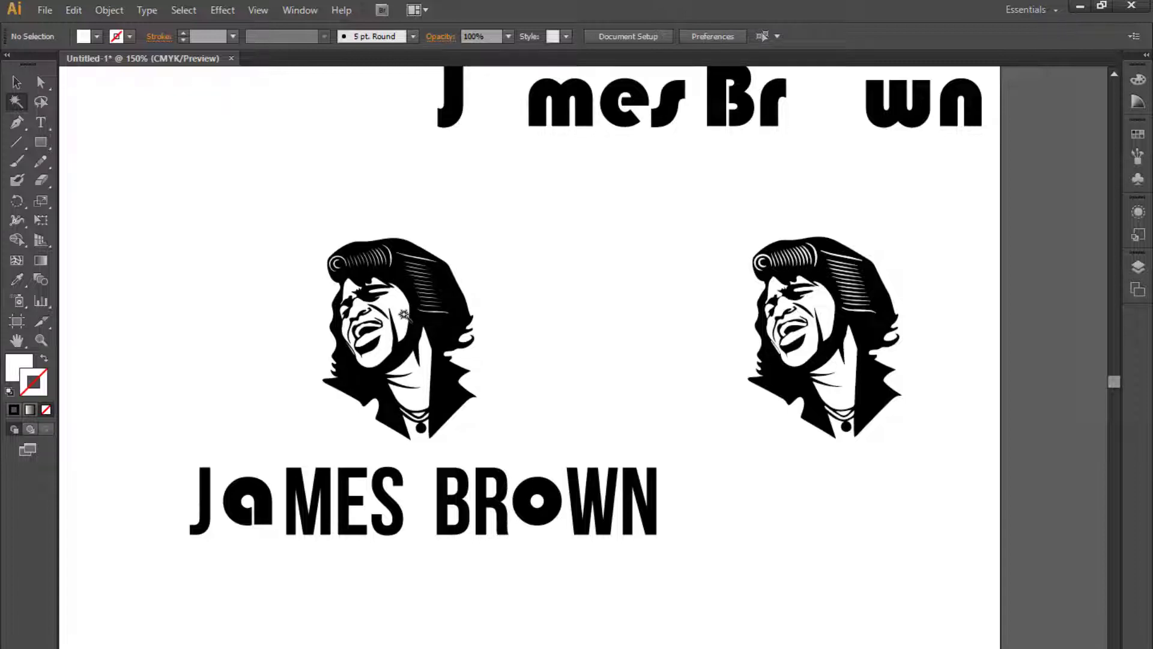
drag(469, 410, 516, 392)
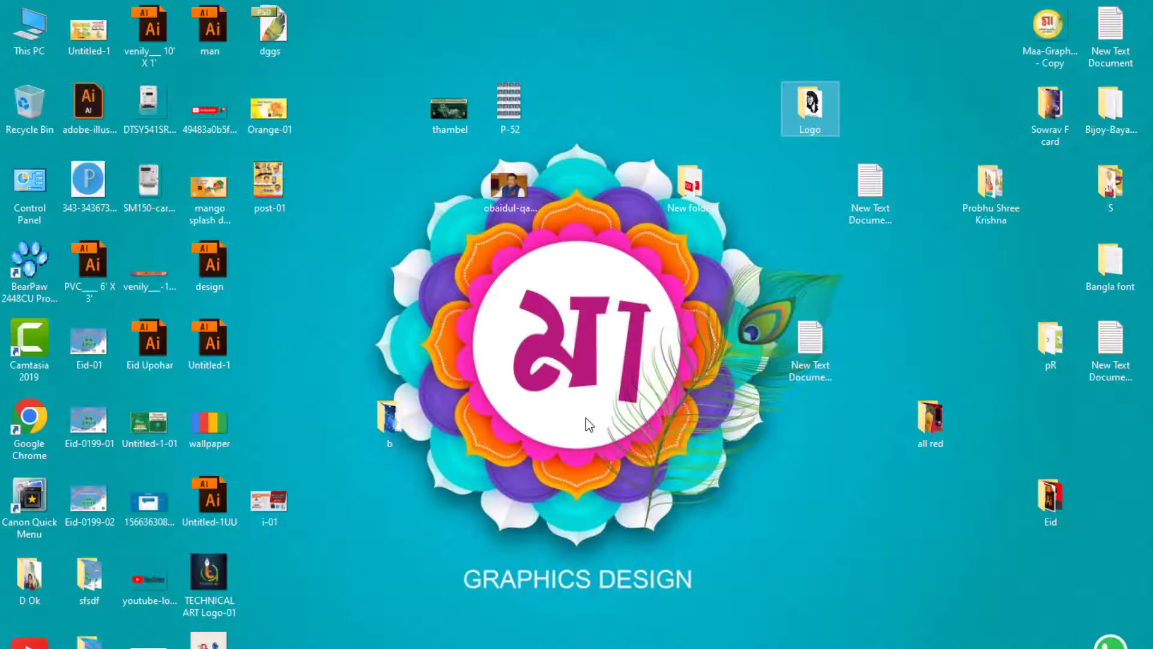
- Open the Logo folder's V subfolder in File Explorer to find the headphone vector
double_click(811, 110)
double_click(200, 220)
click(518, 9)
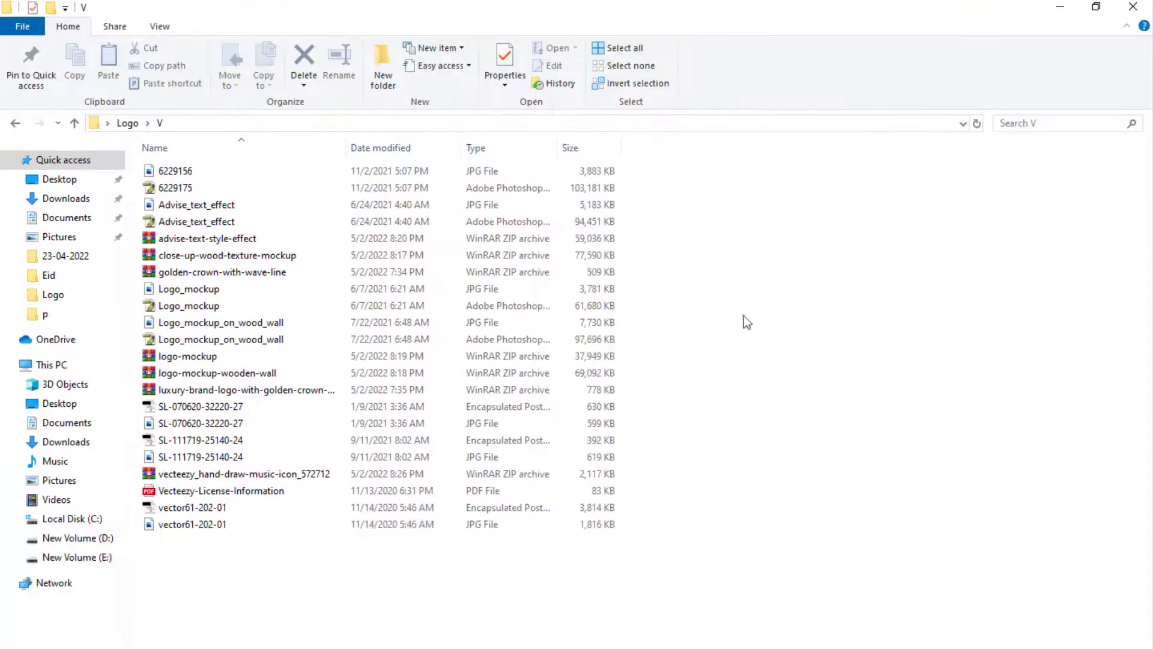
click(159, 26)
click(264, 48)
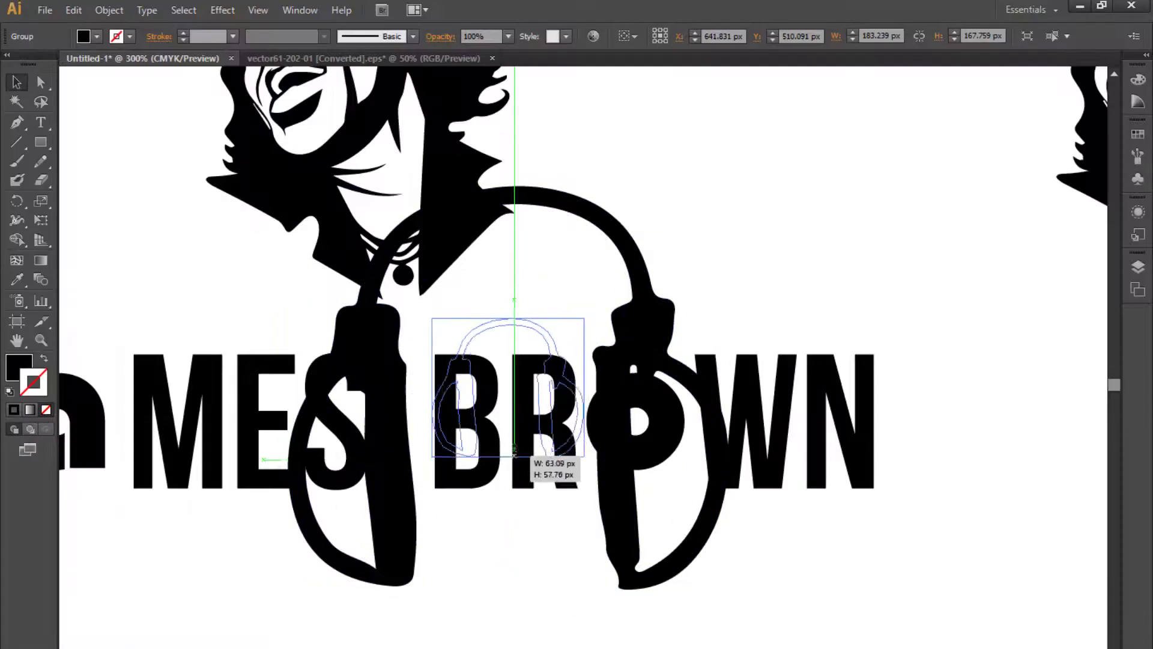
- Move the shrunken headphones and the O circle above the title and place the headphones over the circle
drag(560, 428, 670, 199)
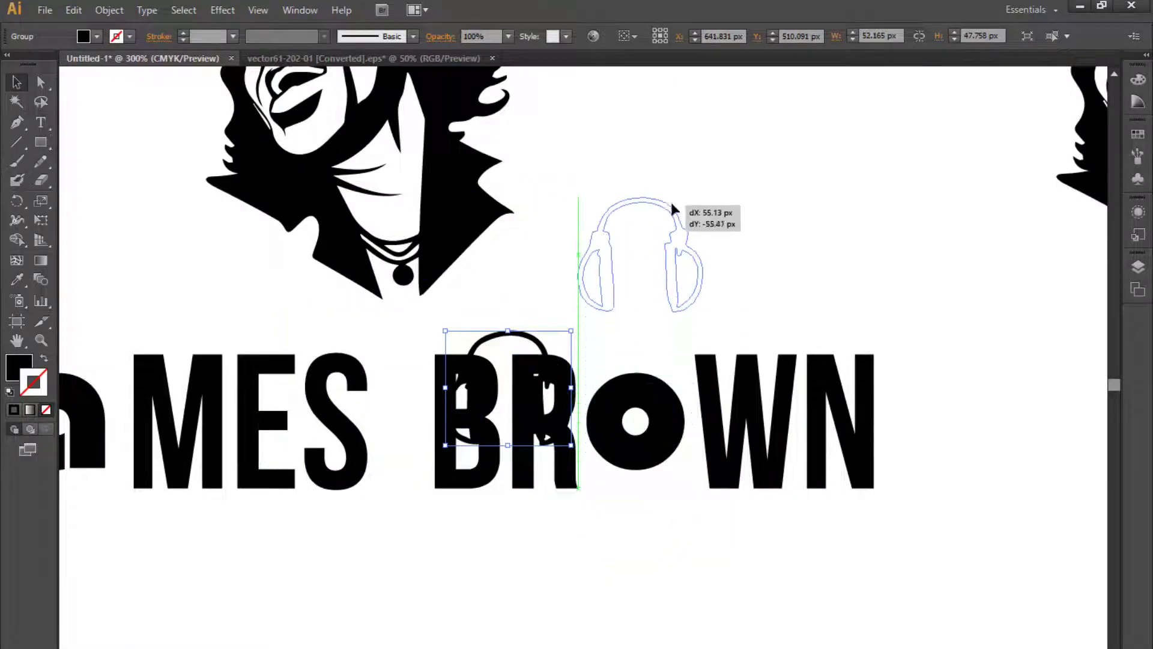
drag(796, 252, 864, 240)
click(731, 408)
drag(730, 408, 677, 242)
right_click(668, 532)
click(737, 627)
click(731, 625)
click(677, 545)
drag(768, 443, 720, 590)
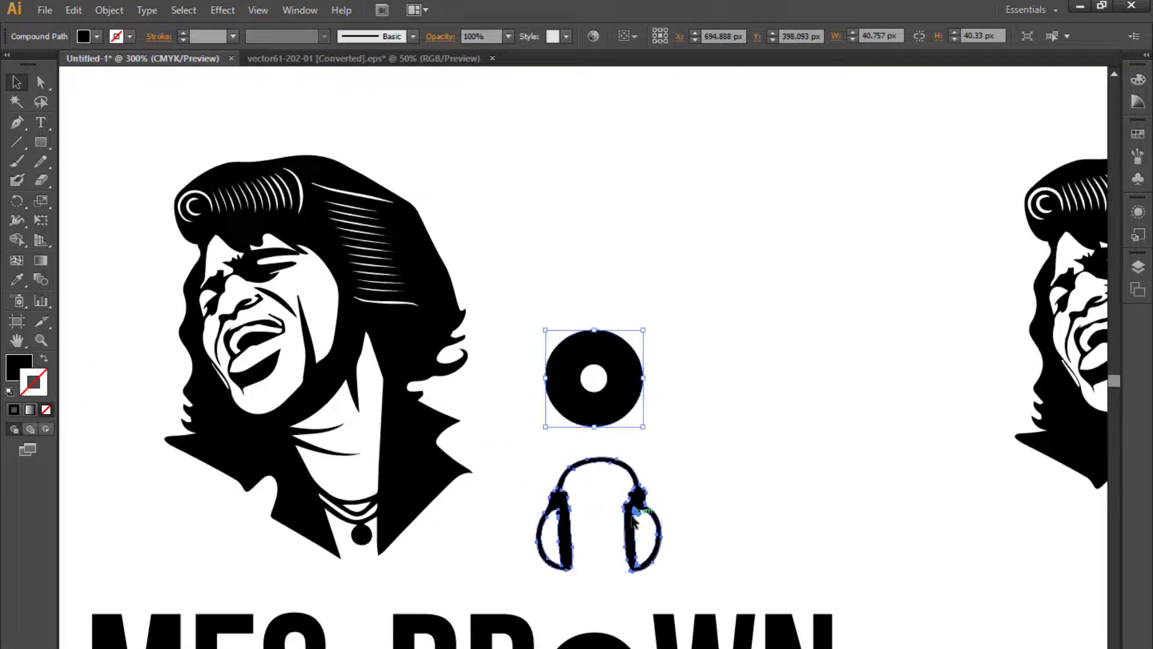
drag(636, 537, 635, 403)
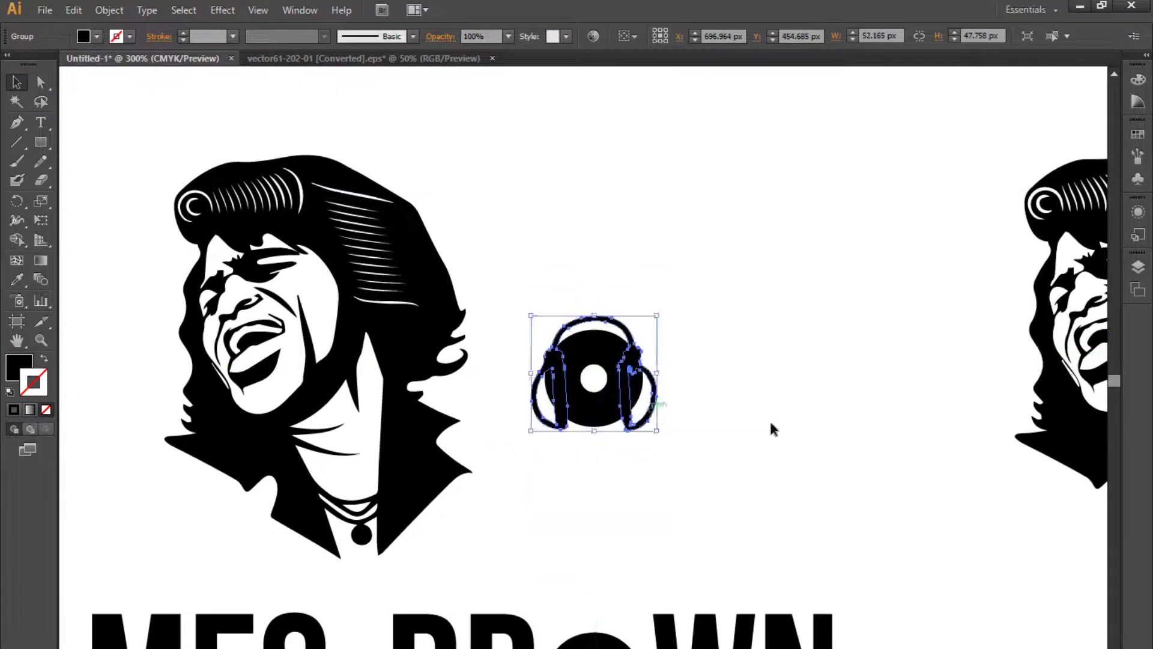
- Shrink the O circle to fit between the headphone ear cups
key(ctrl+plus)
drag(790, 461, 790, 396)
mouse_move(595, 380)
mouse_down()
mouse_move(589, 404)
mouse_move(586, 391)
mouse_up()
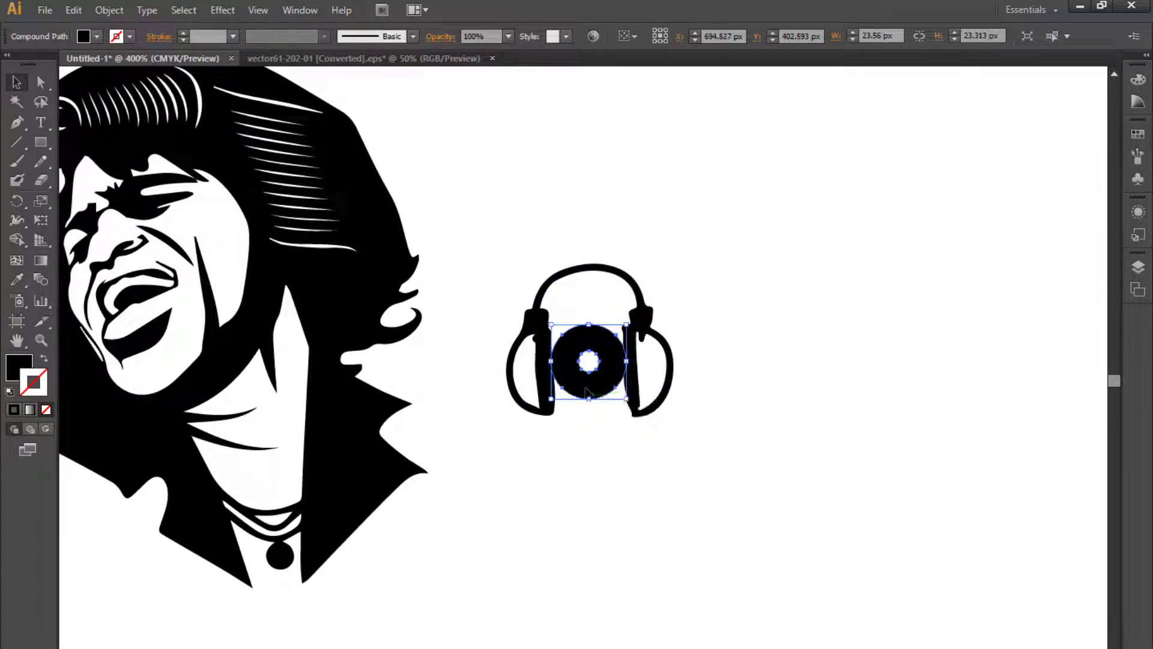
click(658, 500)
key(ctrl+minus)
drag(668, 487, 775, 384)
drag(504, 329, 502, 384)
key(ctrl+minus)
click(1138, 79)
scroll(699, 339, up, 1)
click(724, 365)
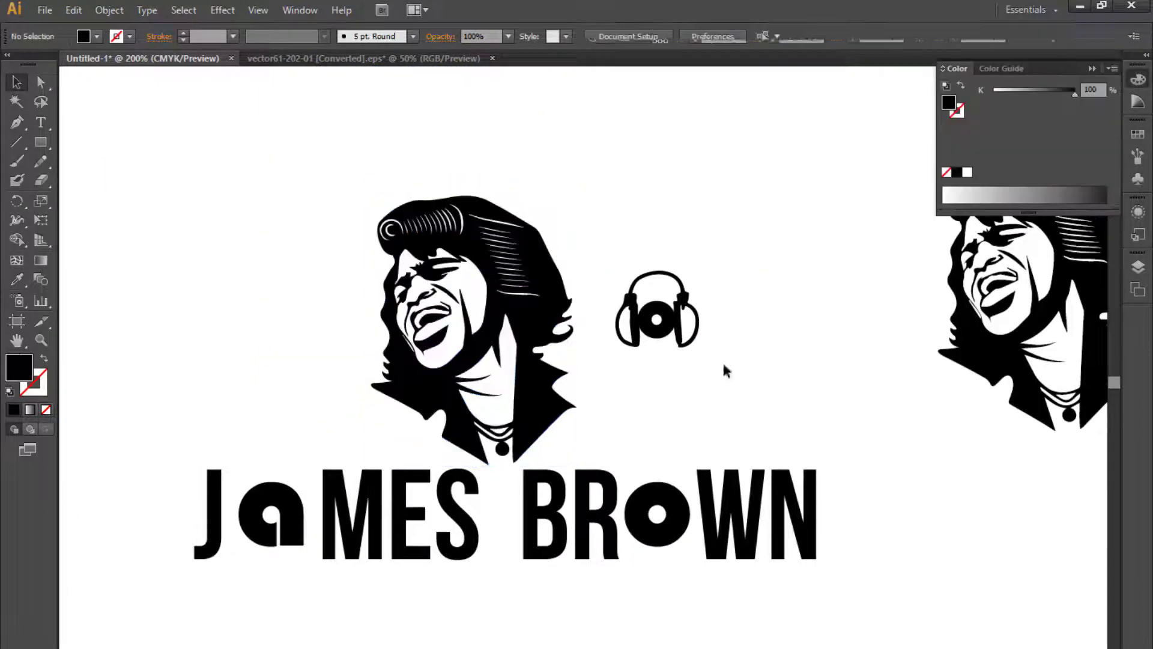
click(1097, 71)
- Move the headphone emblem into the O position in BROWN
click(643, 298)
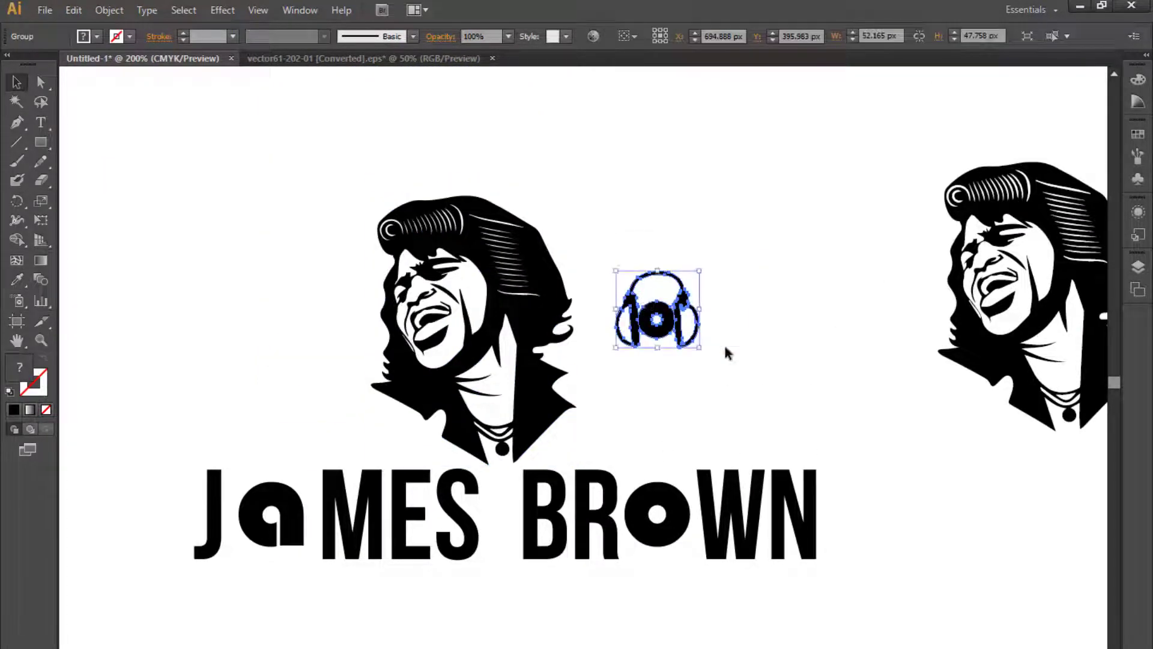
drag(658, 328, 673, 527)
click(673, 529)
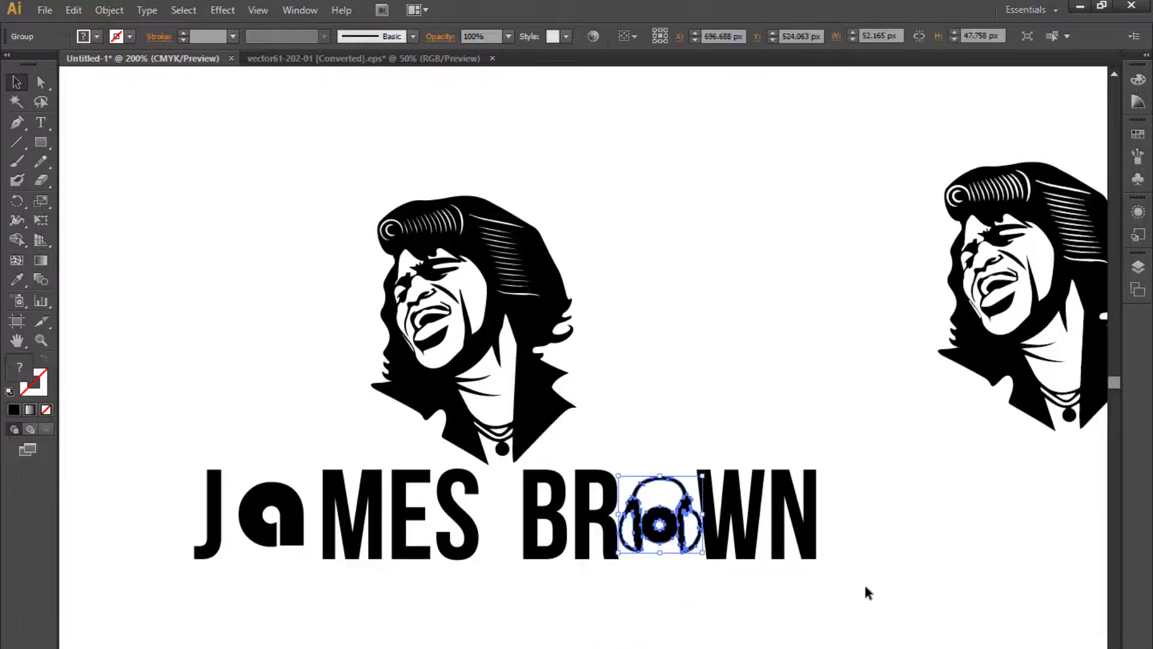
- Nudge the letters WN to the right and shift the headphone emblem slightly right
drag(865, 587, 737, 436)
key(Right)
key(Right)
key(Right)
key(Right)
key(Right)
key(Right)
key(Right)
key(Right)
key(Right)
key(Right)
key(Right)
click(661, 522)
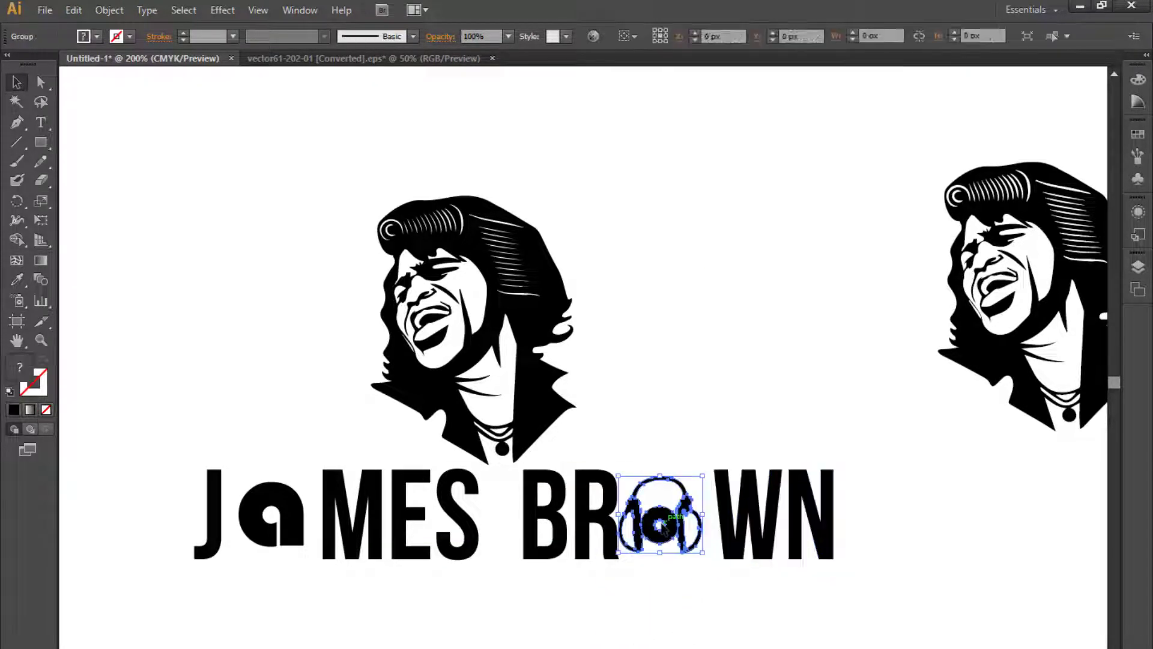
drag(661, 521, 666, 522)
- Paste a copy of the Bebas letter A below the title
drag(712, 580, 802, 534)
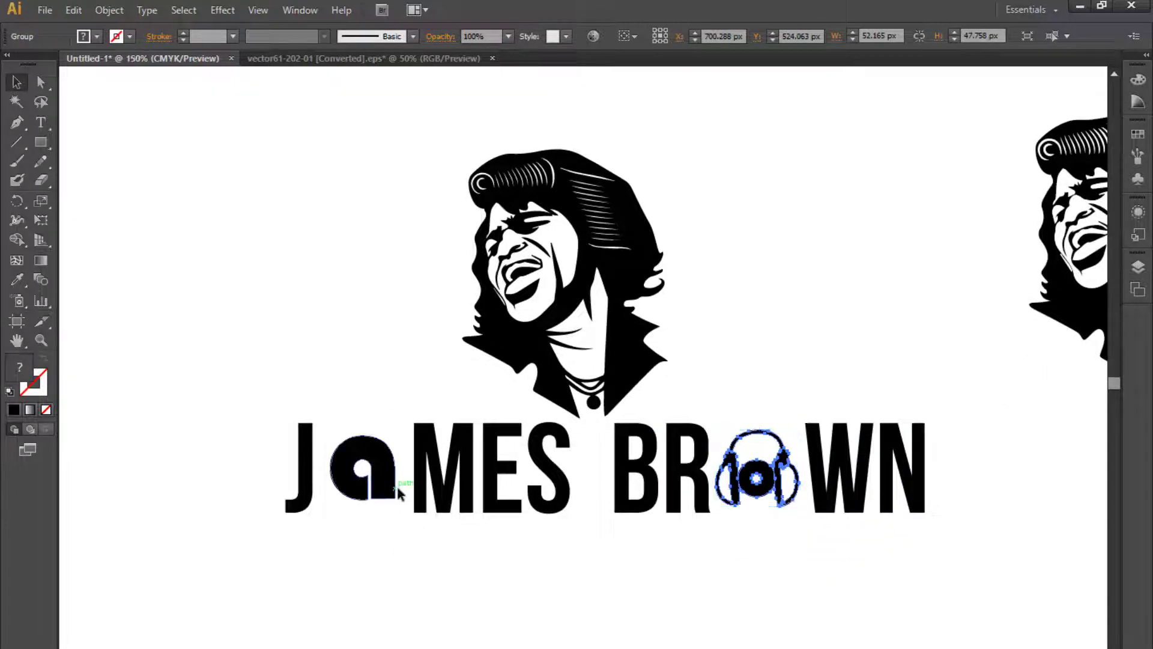
key(ctrl+minus)
drag(542, 490, 355, 520)
double_click(890, 636)
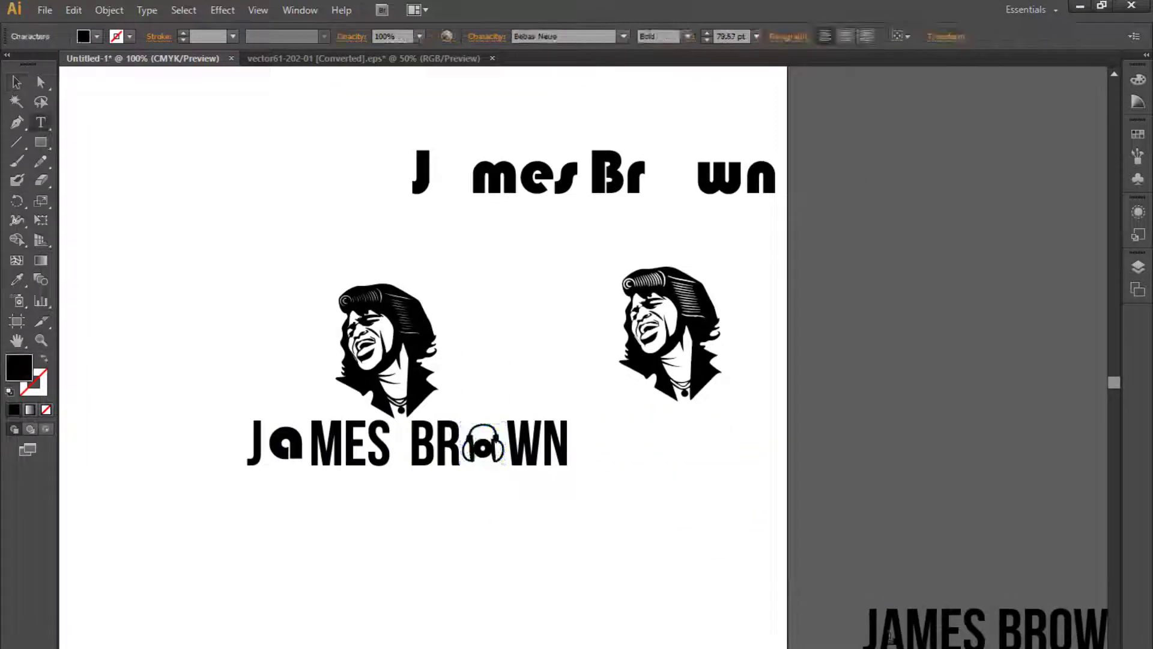
ctrl+click(799, 643)
key(v)
drag(386, 581, 708, 541)
key(ctrl+plus)
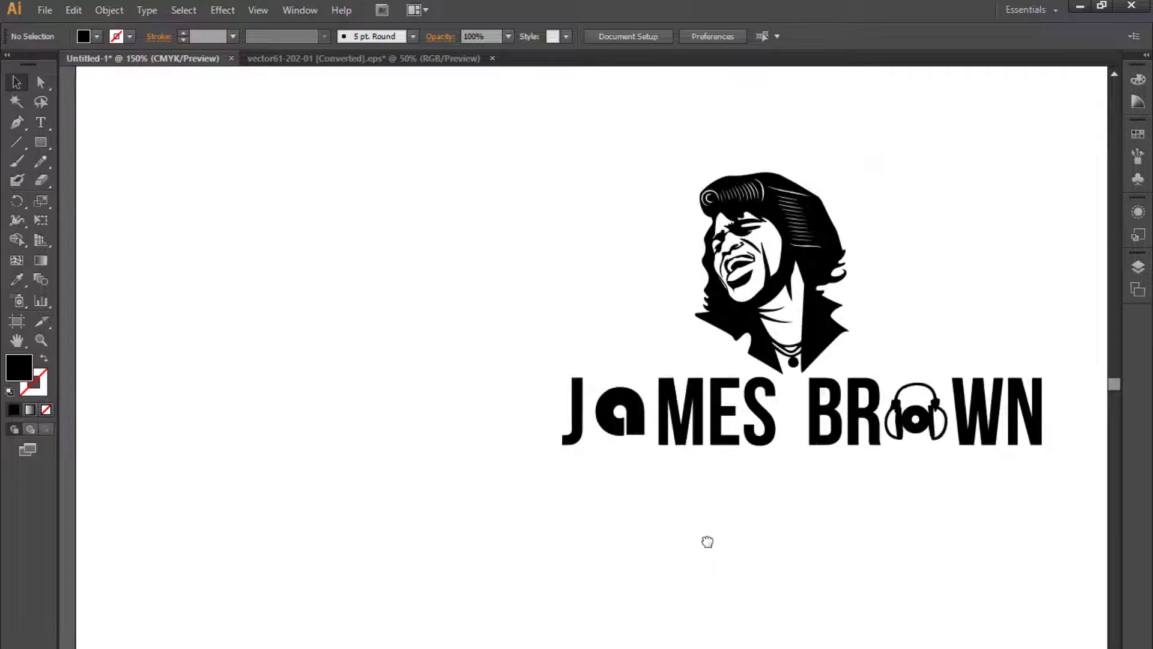
text(A)
drag(560, 404, 597, 576)
drag(753, 478, 562, 490)
- Delete the JaMES letter group and the pasted A
click(500, 430)
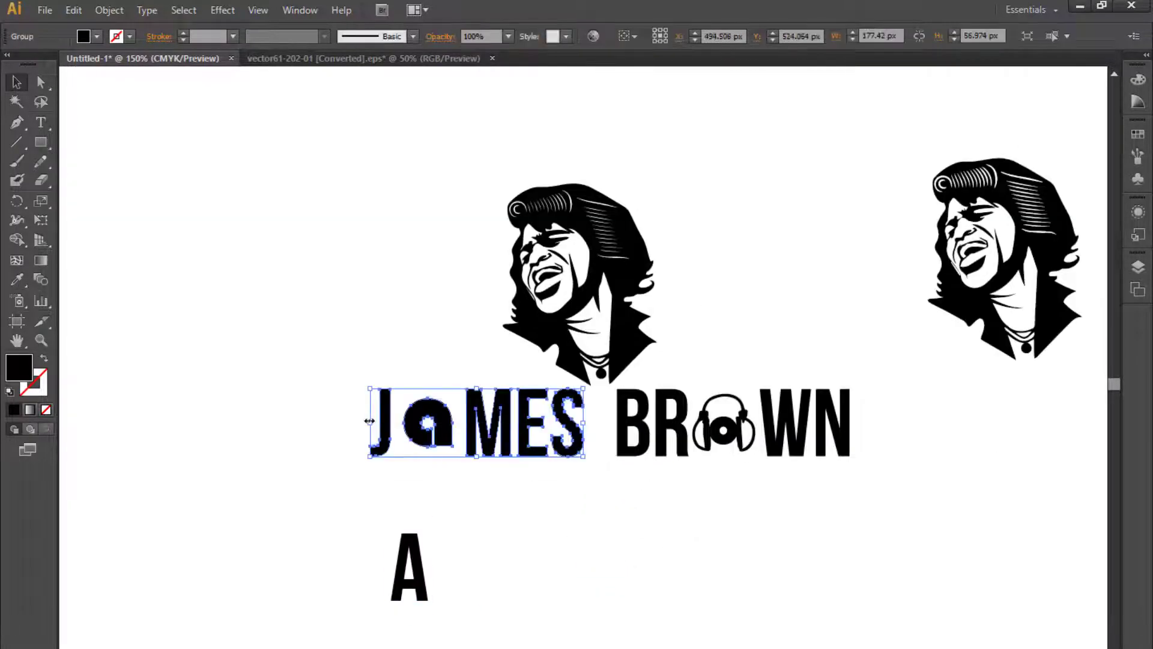
key(Delete)
click(415, 570)
key(Delete)
- Scale up the headphone emblem in BROWN
key(ctrl+plus)
drag(779, 553, 627, 648)
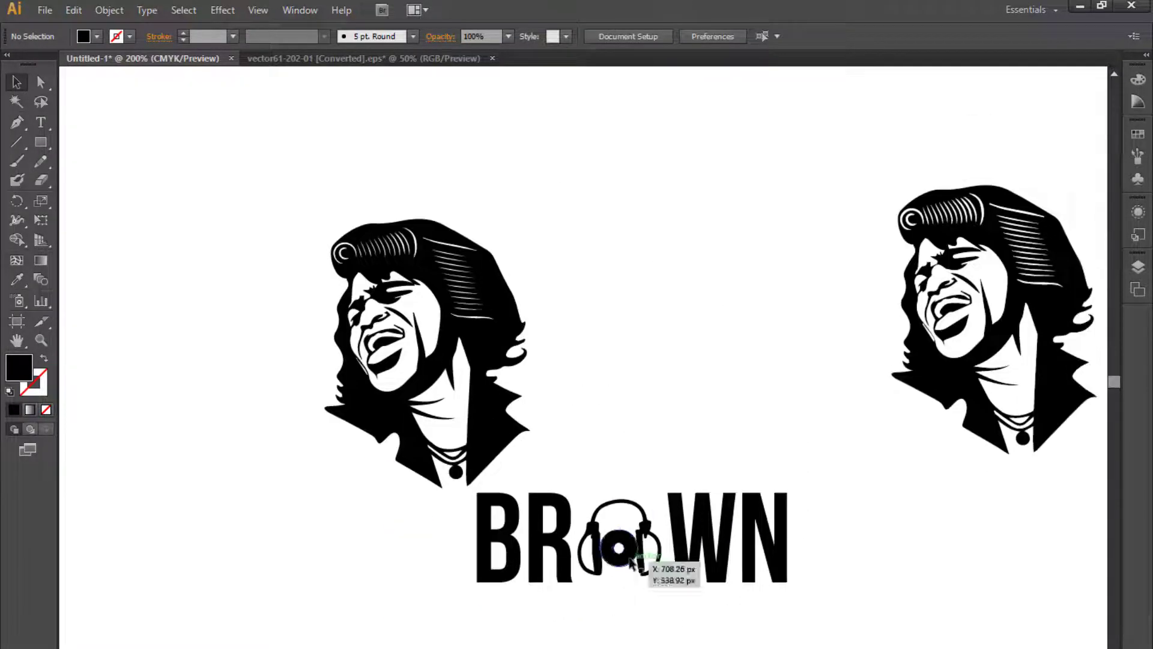
click(643, 552)
key(ctrl+plus)
drag(655, 591, 648, 488)
- Nudge the letters B and R to the left
click(463, 541)
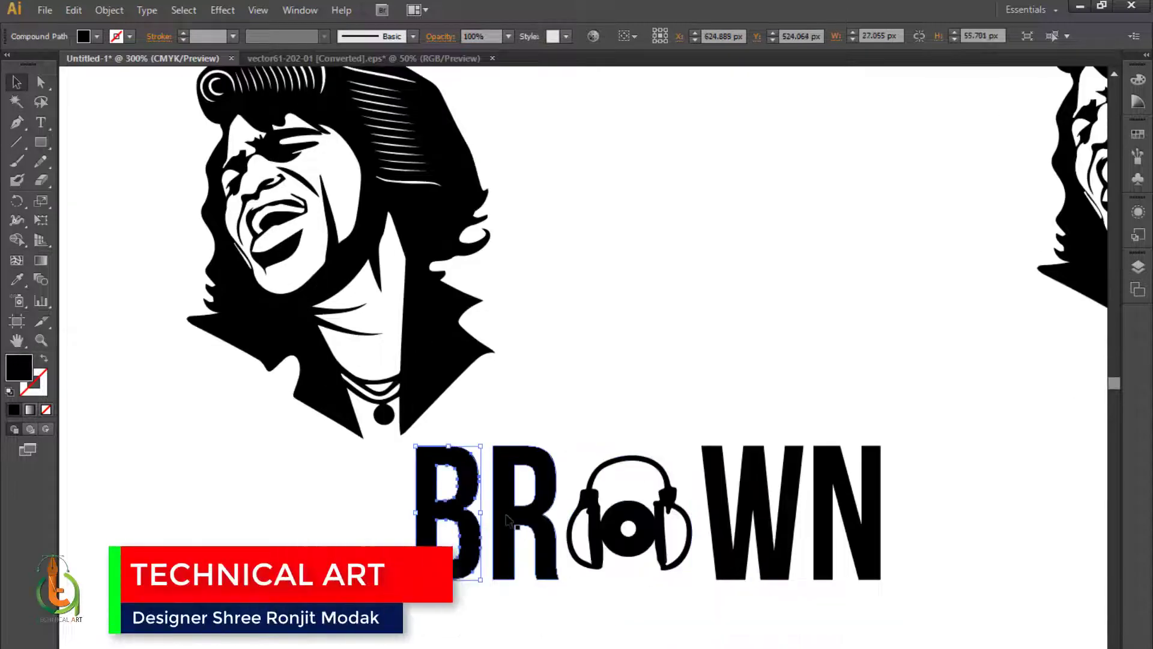
shift+click(504, 521)
key(Left)
key(Left)
key(Left)
key(Left)
key(Left)
key(Left)
key(Left)
- Resize the headphone emblem again and move it up into line with the letters
drag(567, 523, 612, 512)
click(673, 513)
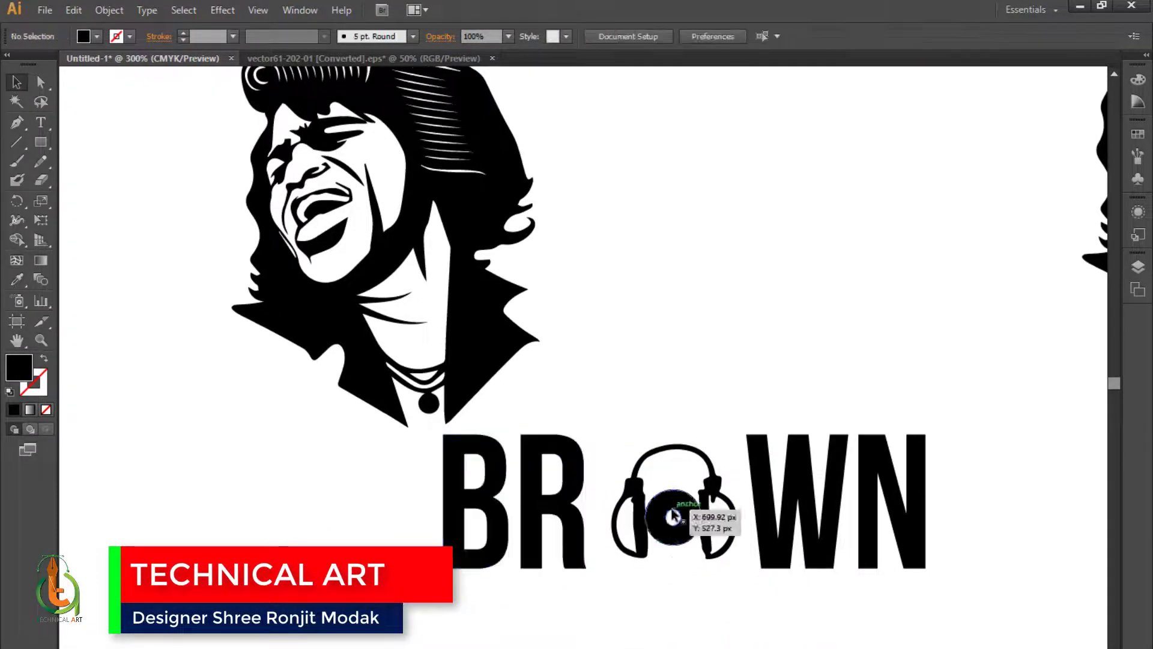
click(680, 449)
drag(679, 451, 668, 422)
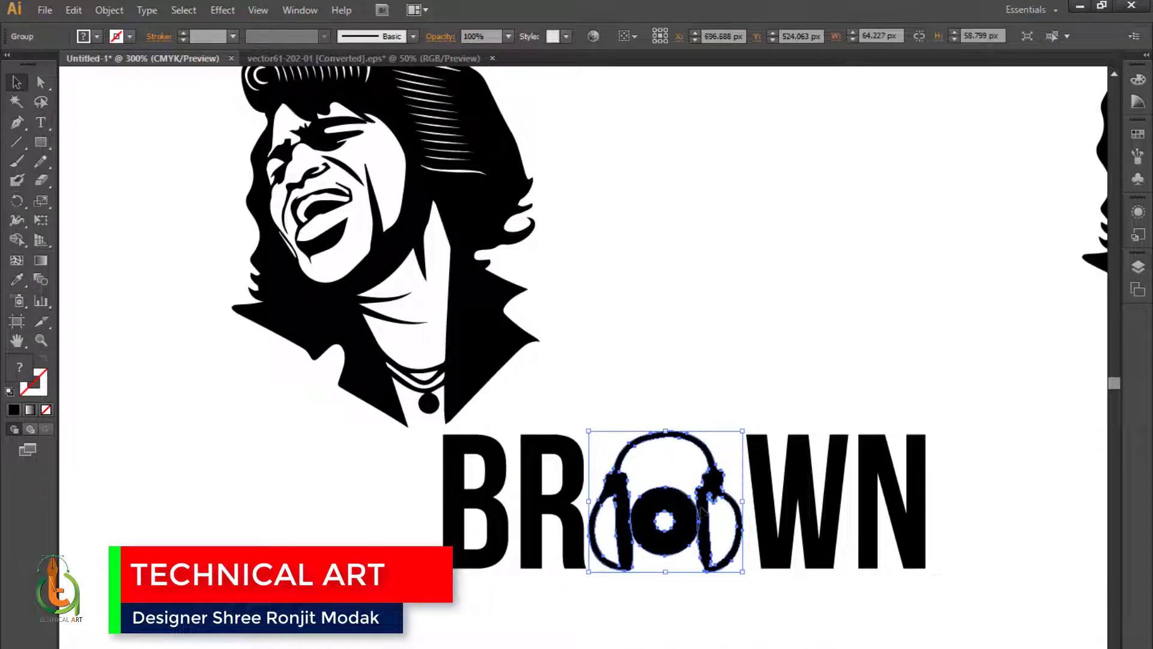
- Nudge the headphone emblem down slightly and deselect it
key(Down)
key(Down)
key(ctrl+minus)
click(710, 572)
key(ctrl+minus)
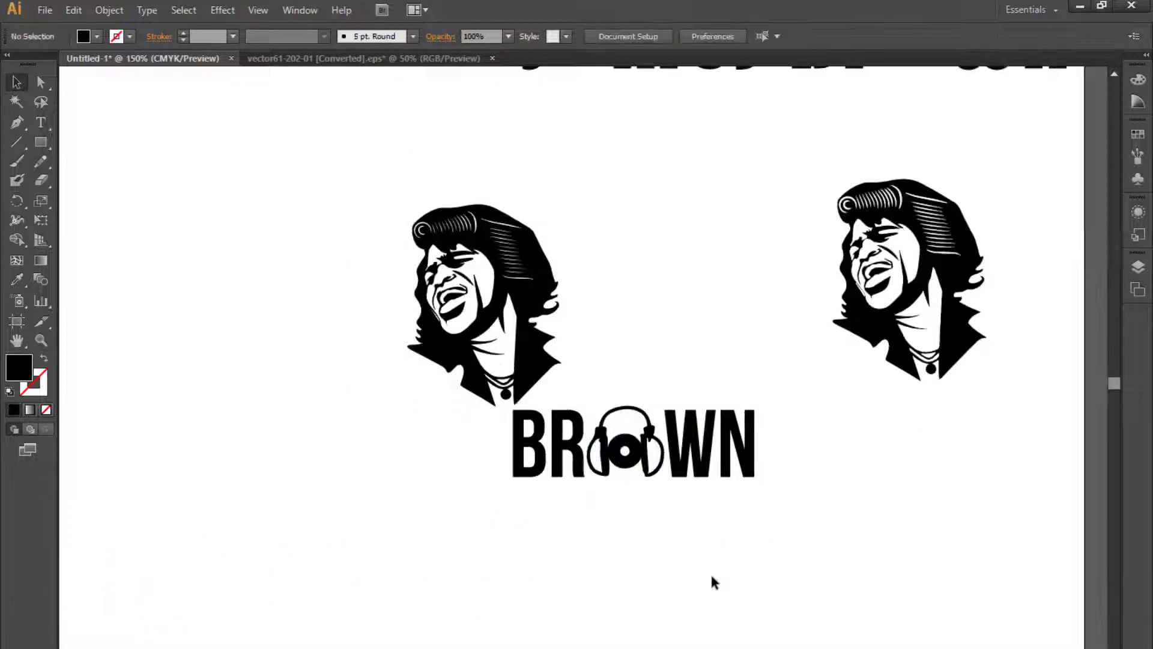
- Copy the word JAMES from the reference title text and paste it in front of BROWN
drag(710, 572, 721, 597)
key(ctrl+minus)
alt+drag(1045, 629, 527, 578)
double_click(526, 577)
drag(601, 579, 417, 564)
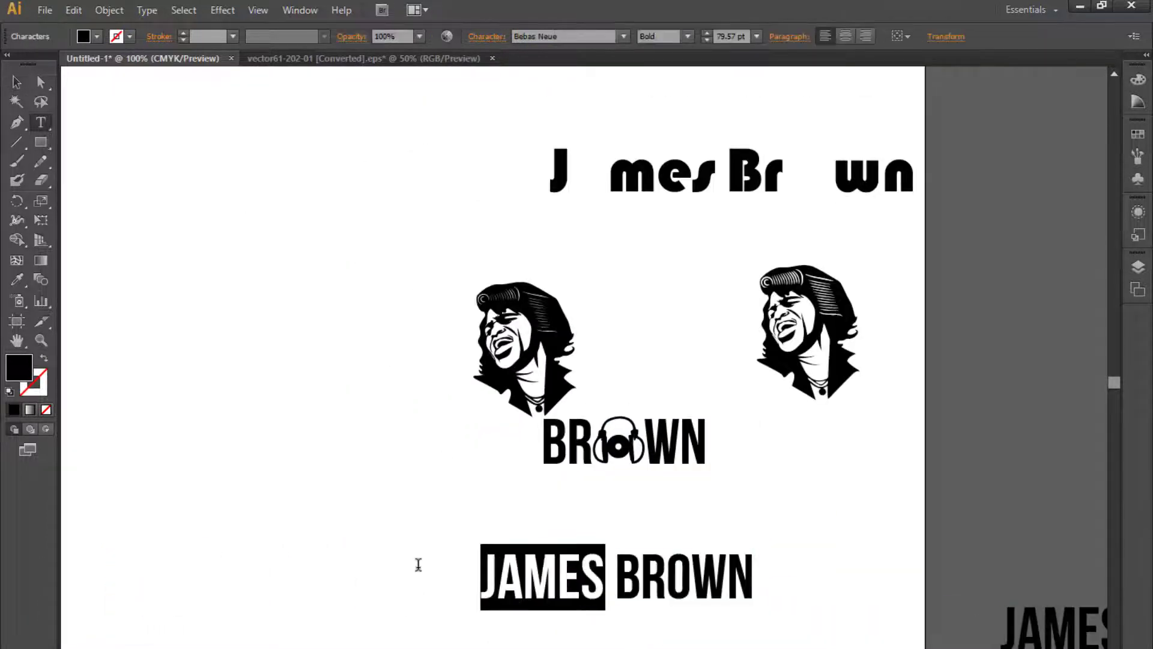
key(ctrl+c)
key(Escape)
key(ctrl+v)
drag(611, 386, 506, 438)
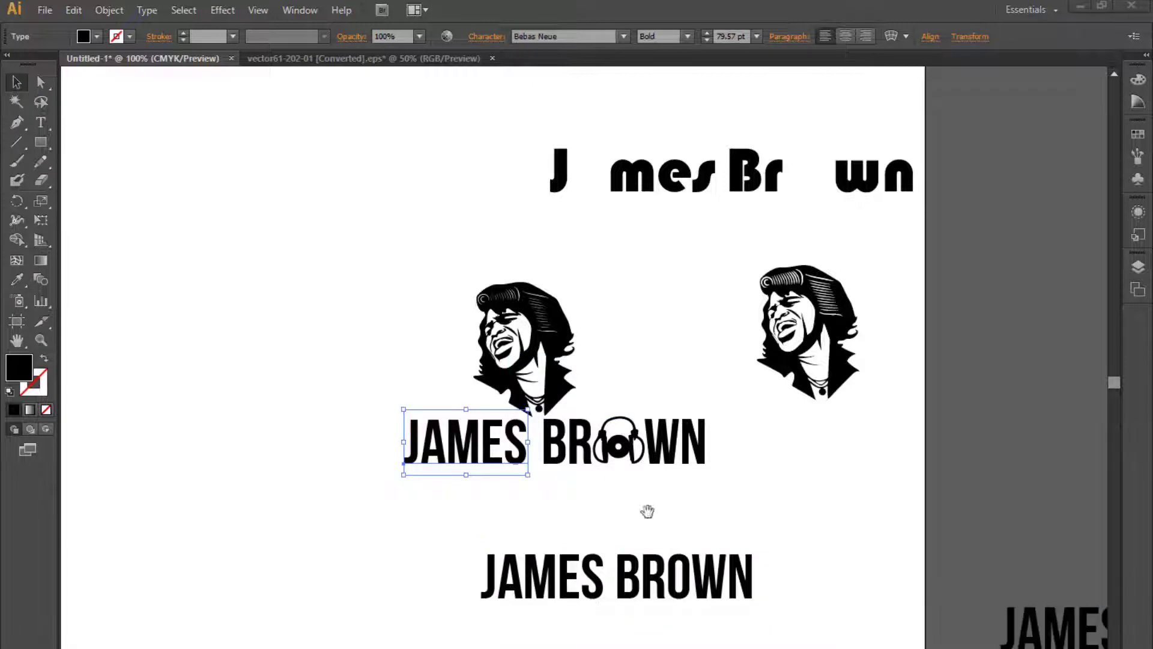
- Move the leftover JAMES BROWN reference text aside and delete it
drag(648, 511, 689, 570)
ctrl+click(669, 564)
key(ctrl+shift+a)
drag(309, 453, 575, 543)
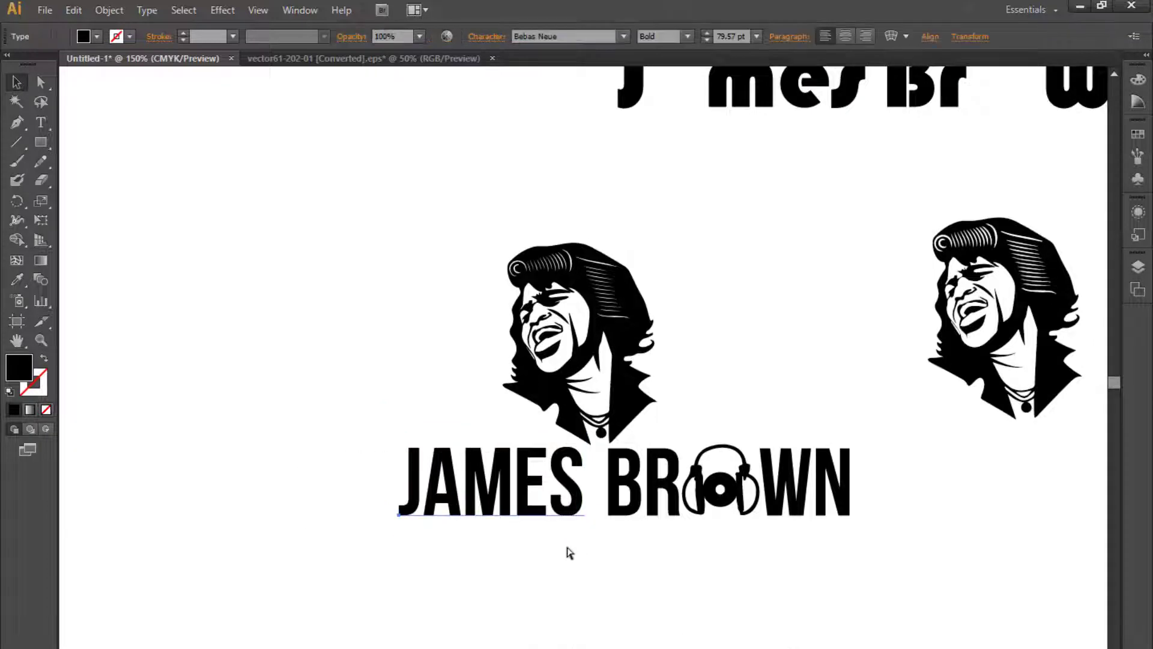
key(ctrl+minus)
drag(419, 548, 911, 525)
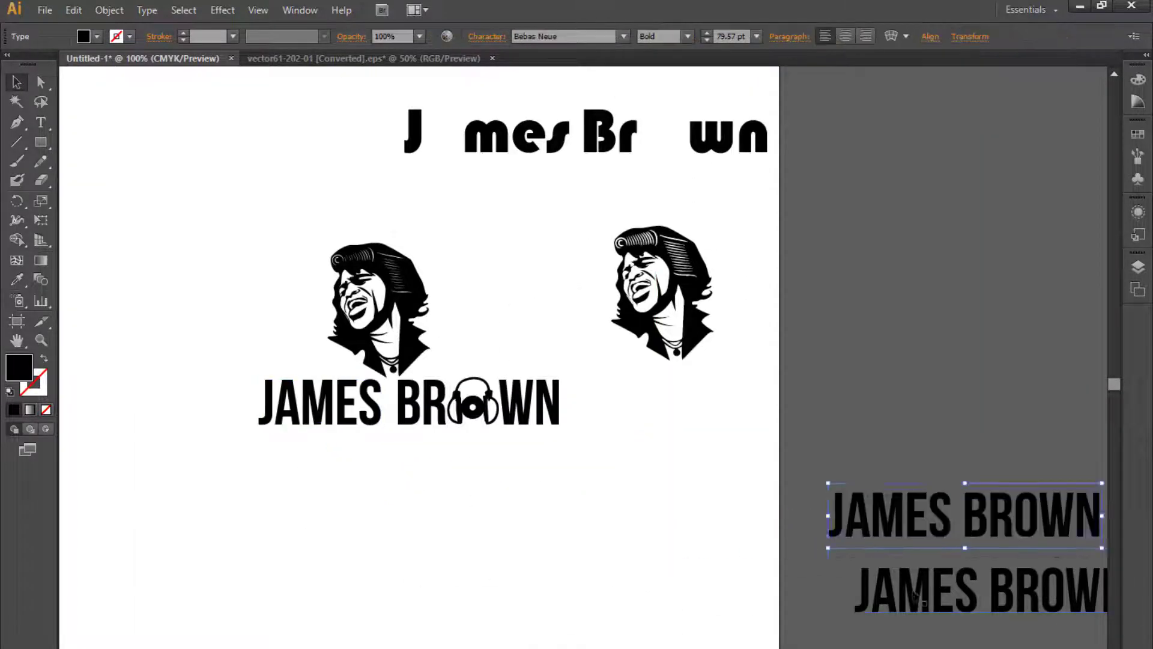
click(929, 592)
shift+click(922, 514)
key(Delete)
- Delete the spaced-out James Brown text above the portraits
drag(701, 454, 678, 612)
drag(335, 225, 792, 340)
key(Delete)
- Group the JAMES and BROWN lettering into one title and shift it left
drag(487, 404, 685, 335)
key(ctrl+plus)
drag(649, 544, 673, 490)
drag(874, 575, 261, 484)
key(ctrl+g)
click(330, 524)
drag(610, 502, 586, 502)
drag(617, 578, 570, 583)
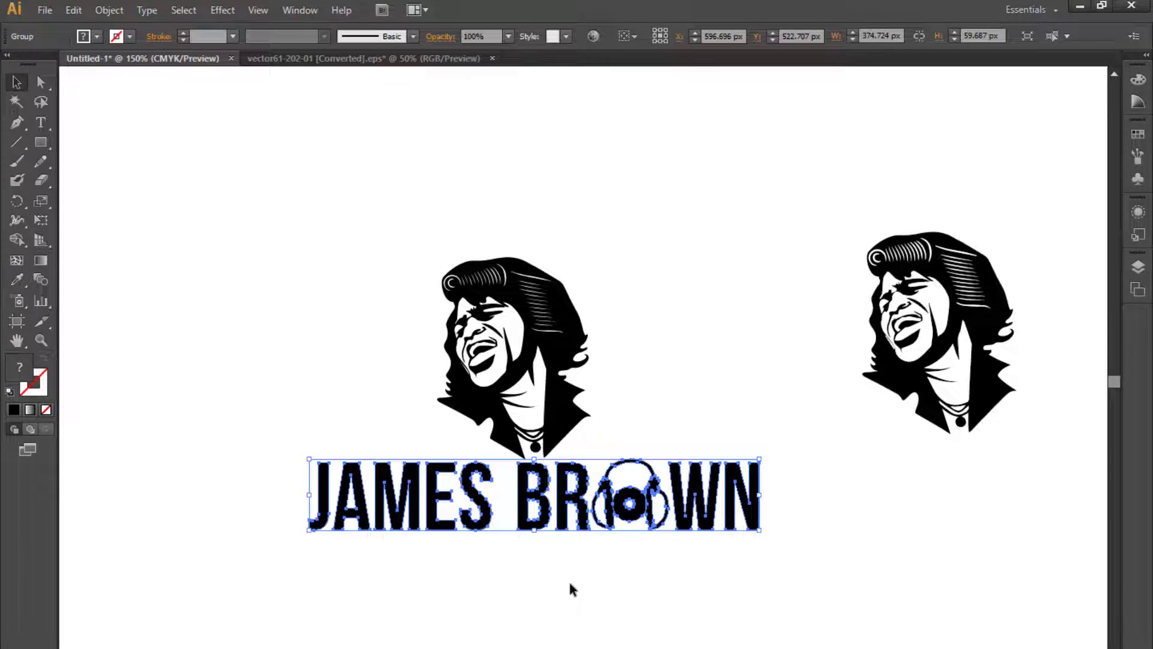
- Ungroup the title and move JAMES away to the left
right_click(569, 521)
click(607, 594)
click(574, 537)
click(488, 524)
drag(487, 524, 333, 524)
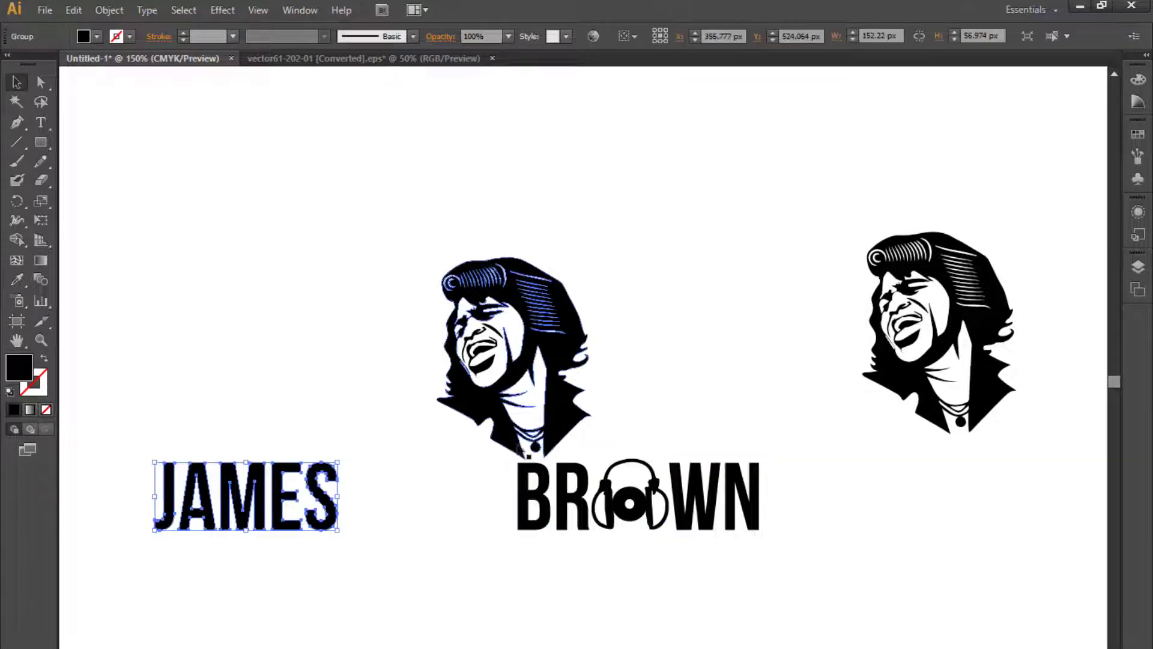
- Group the letters R, O, W and N and nudge the group to the right
click(555, 441)
drag(804, 580, 665, 528)
key(ctrl+g)
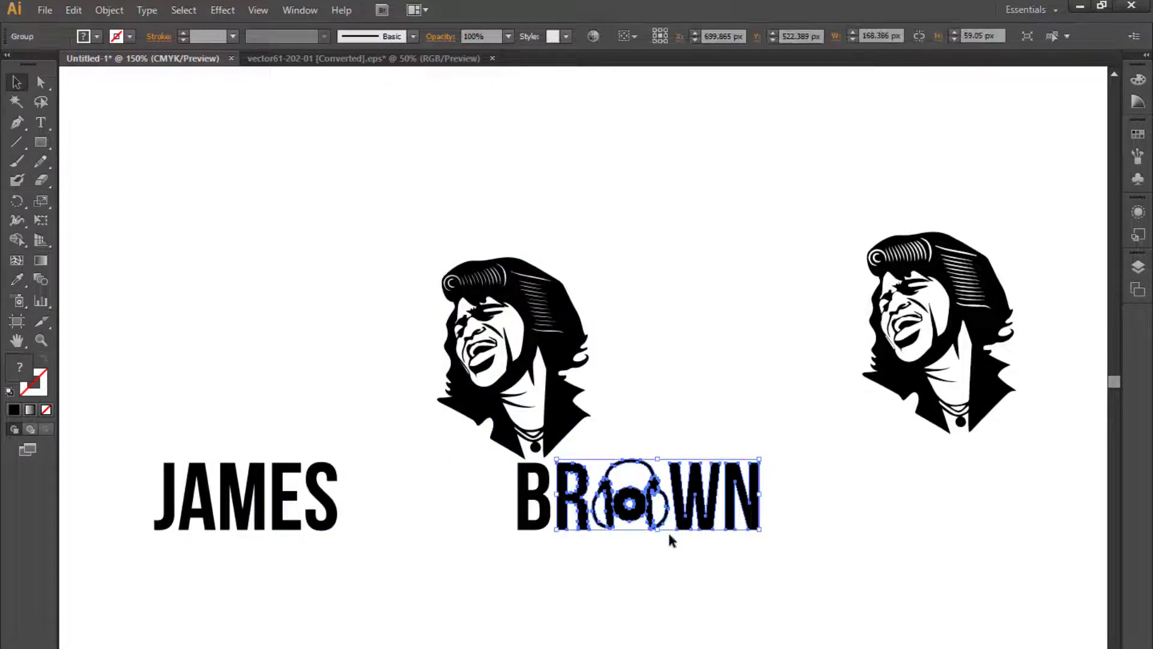
key(Right)
key(Right)
key(Right)
key(Right)
key(Right)
key(Right)
key(Right)
key(Right)
key(Right)
key(Right)
key(Right)
key(Right)
key(Right)
key(Right)
key(Right)
key(Right)
key(Right)
key(Right)
key(ctrl+plus)
drag(517, 544, 576, 573)
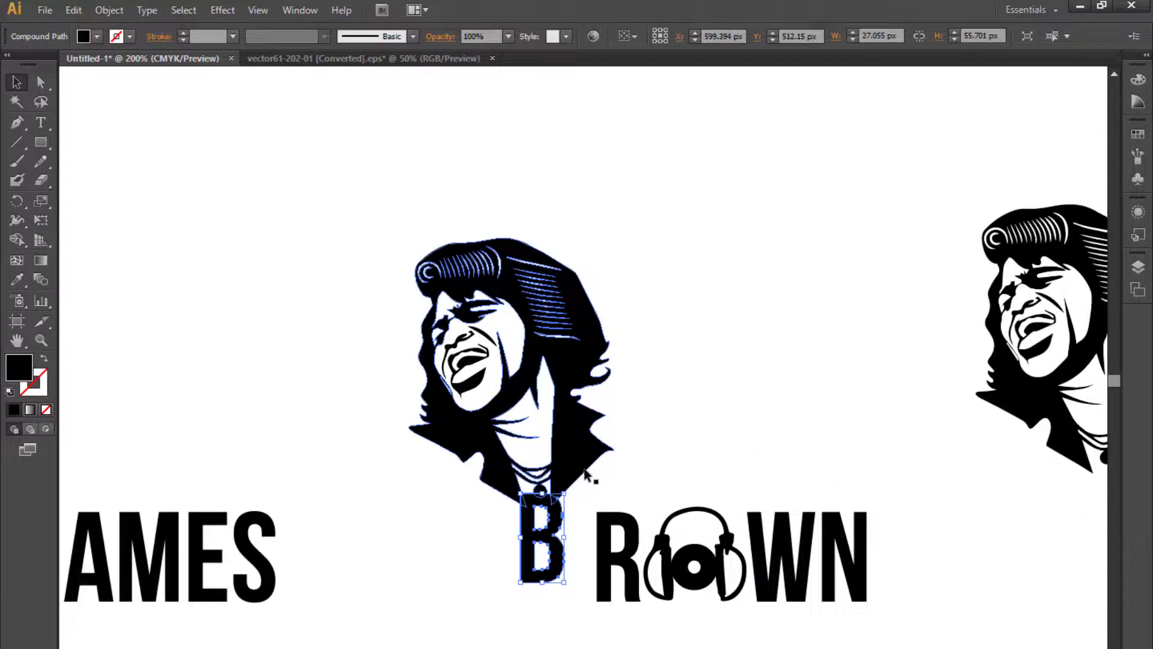
key(Down)
key(Down)
key(Down)
key(Down)
key(Up)
key(Up)
key(Up)
key(Up)
key(Up)
key(ctrl+plus)
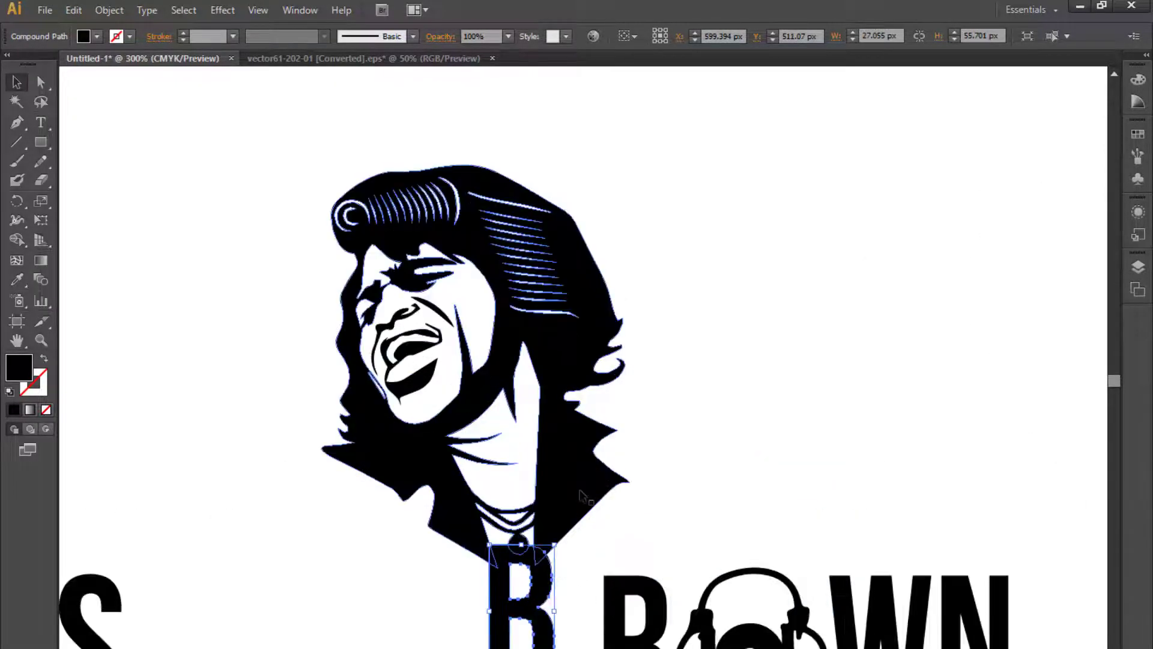
- Apply Offset Path to the portrait with a 1.4173 px offset and Miter joins
click(580, 491)
key(alt+o)
key(p)
key(o)
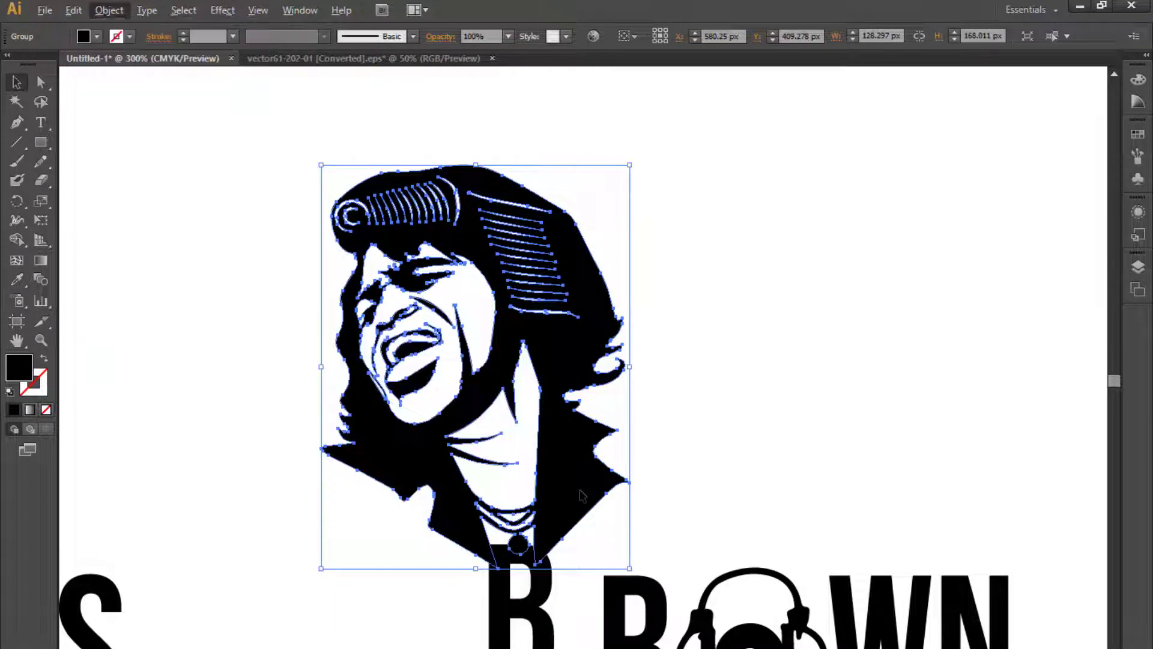
click(633, 333)
click(632, 332)
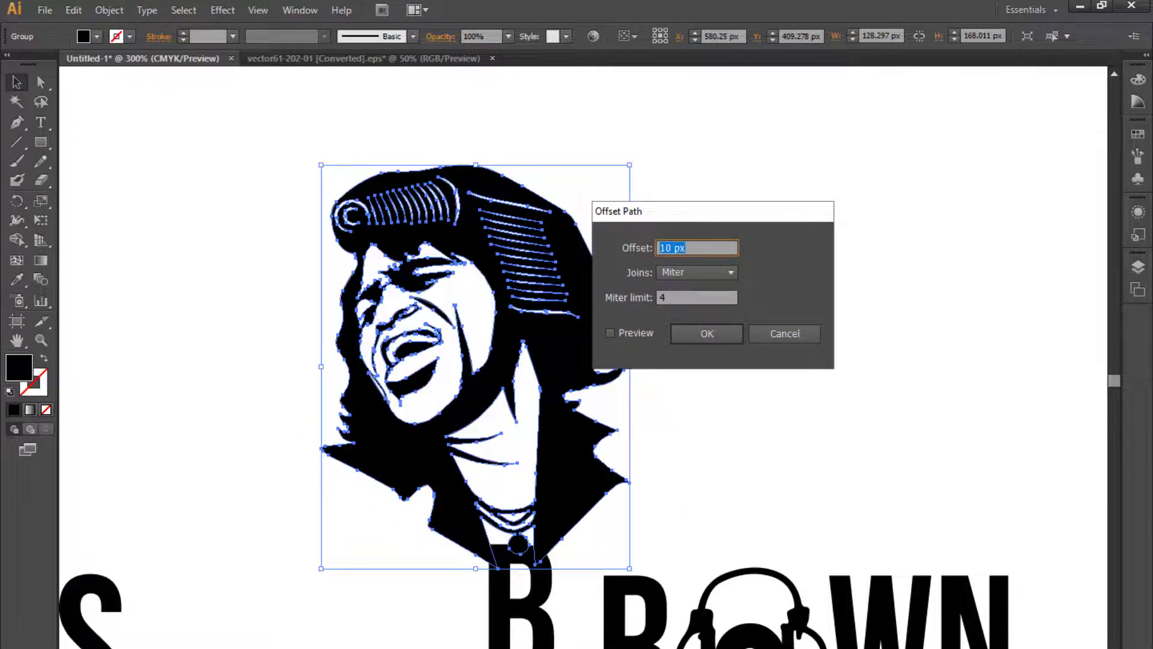
click(640, 330)
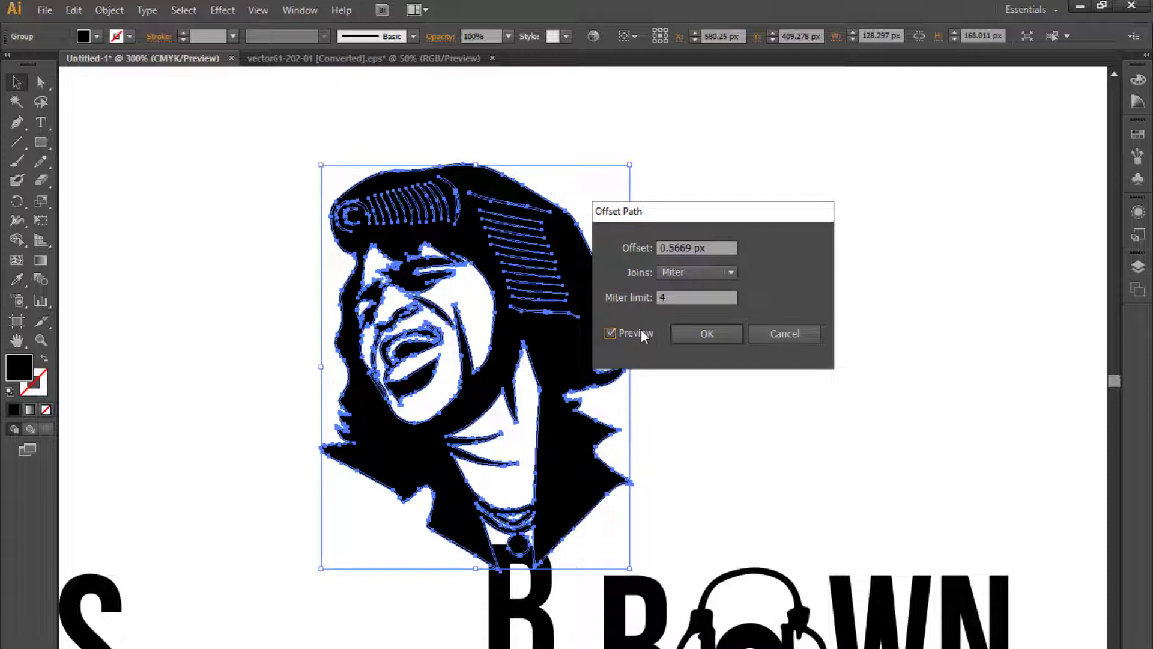
click(640, 330)
click(646, 335)
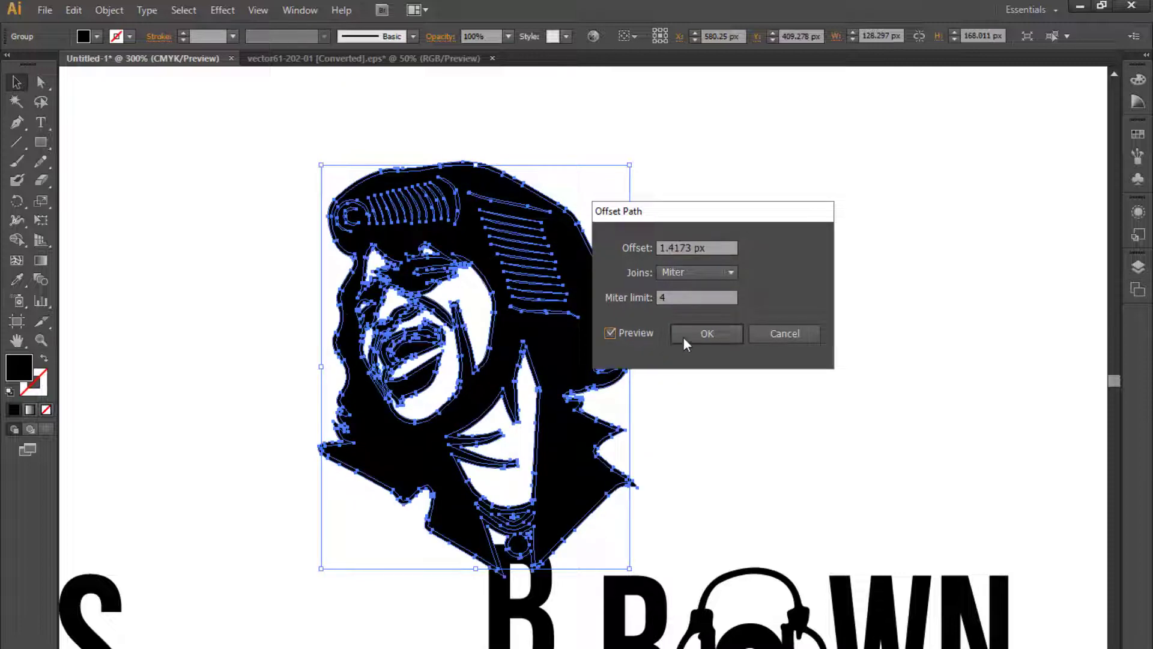
click(685, 336)
- Open the Pathfinder panel and apply Minus Front to the selected portrait shapes
click(288, 10)
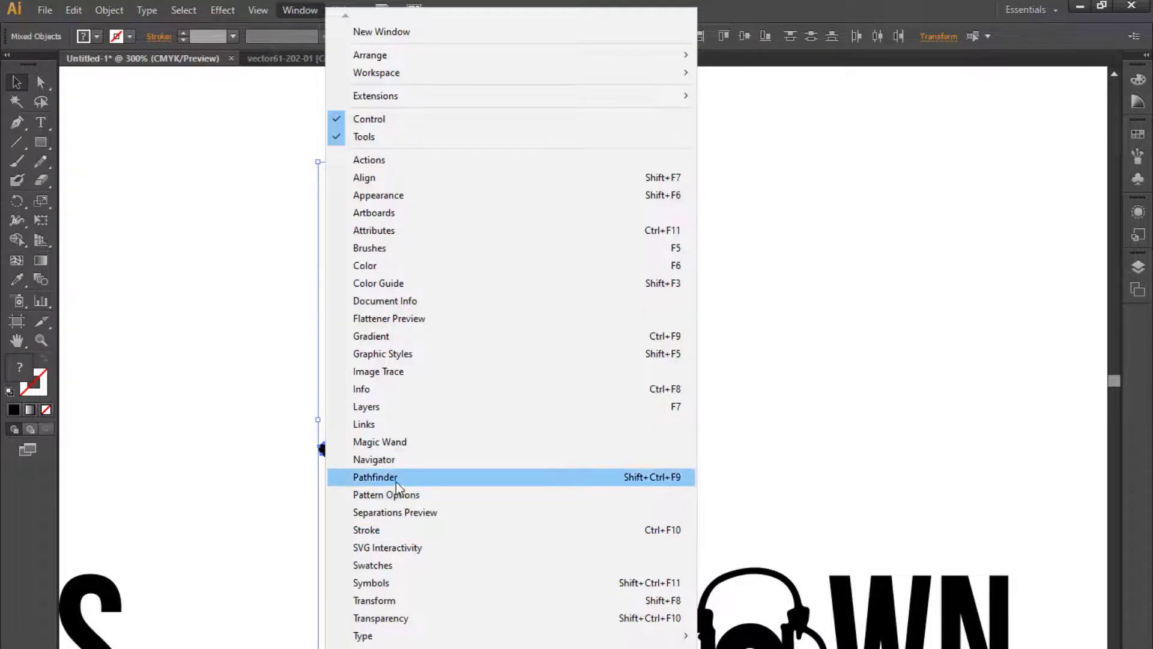
click(395, 479)
click(106, 386)
click(701, 469)
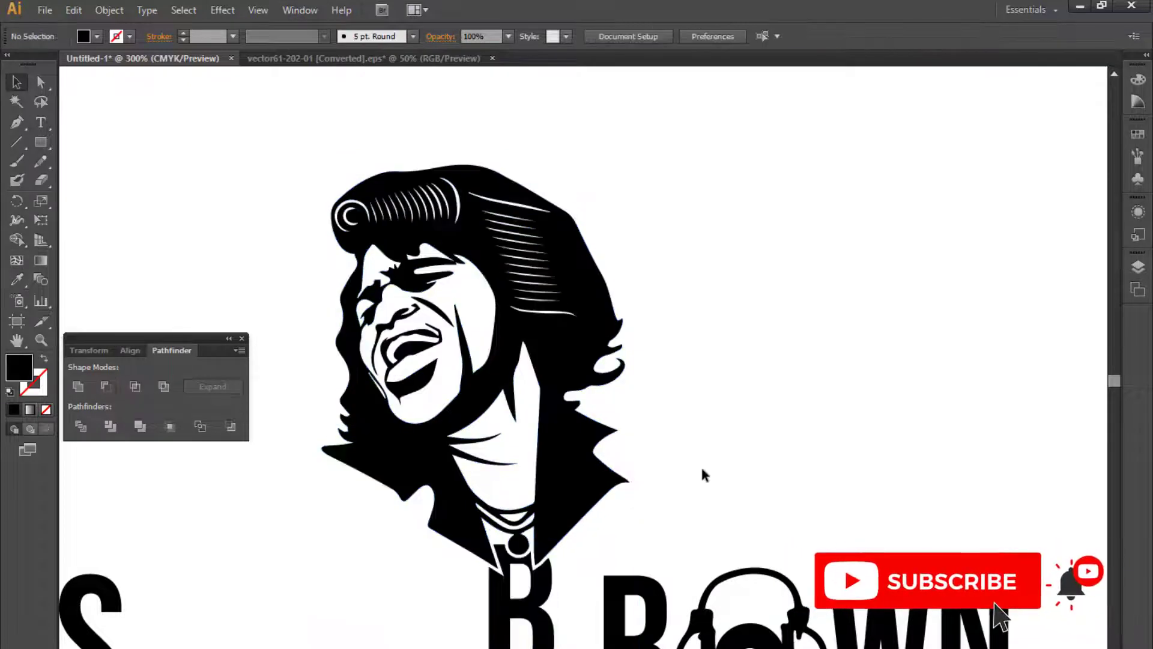
- Move the R, O, W, N group back left next to the B
key(ctrl+minus)
drag(640, 464, 670, 462)
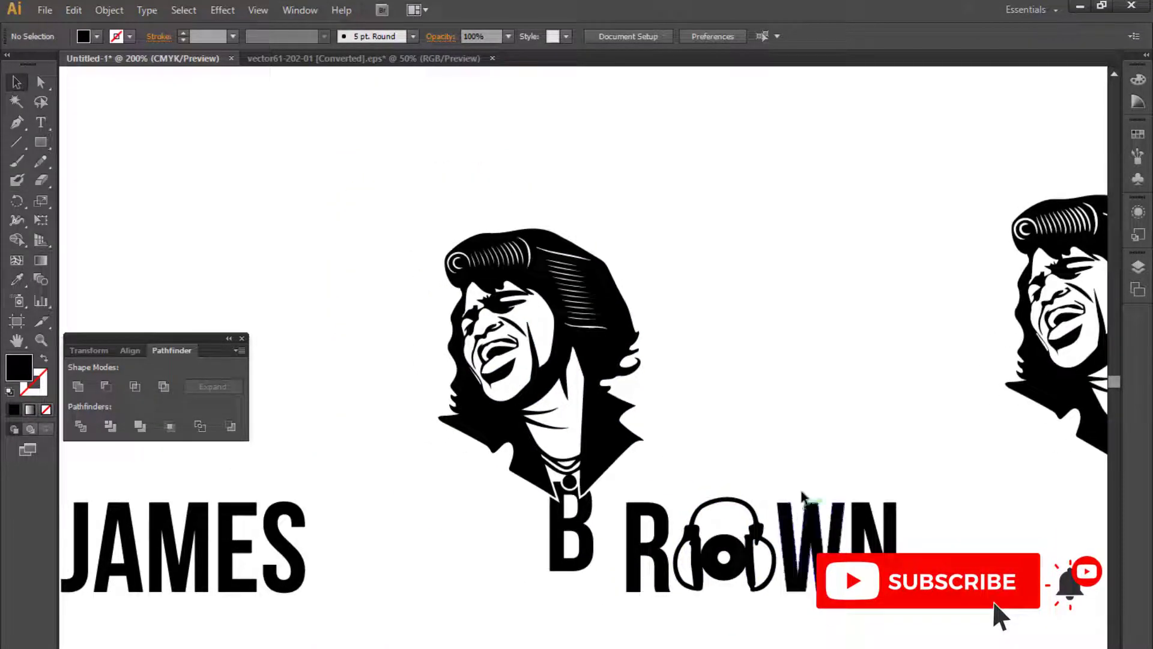
drag(760, 458, 760, 446)
drag(969, 467, 644, 601)
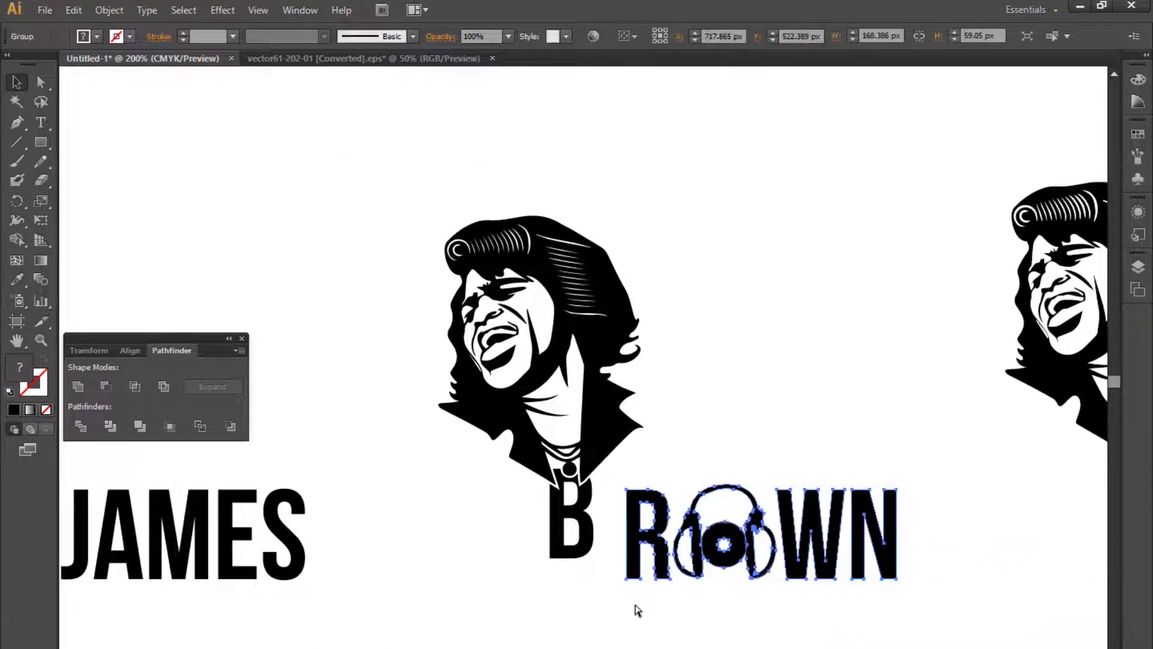
drag(627, 522, 606, 510)
click(662, 629)
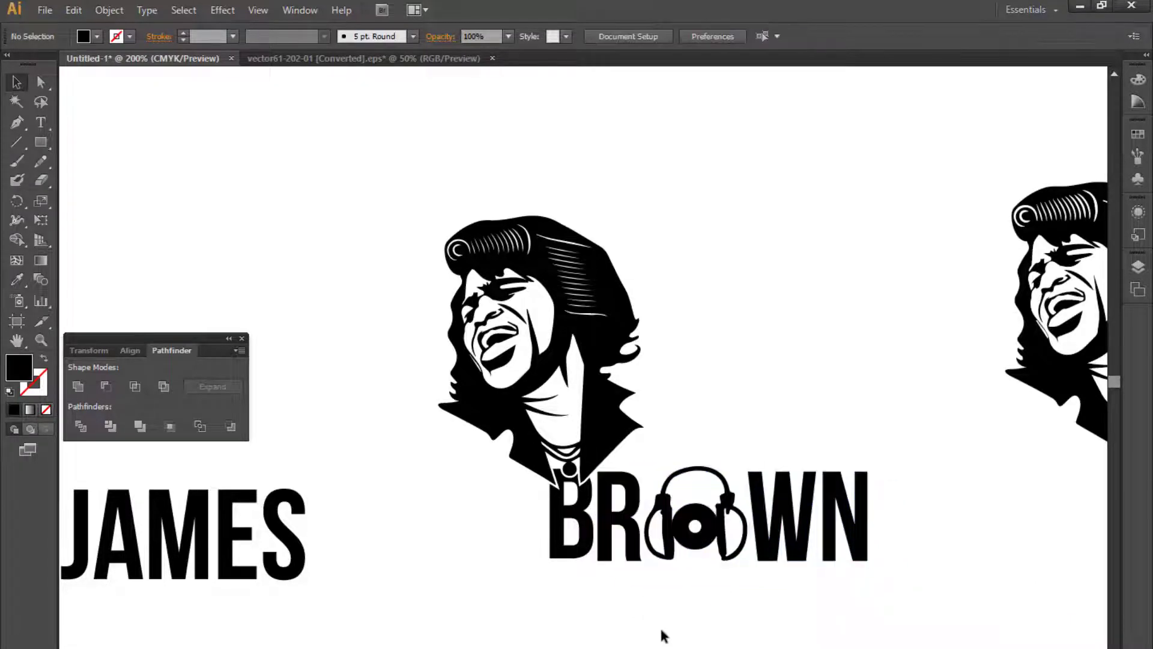
- Nudge the ROWN letters up and left to line them up with the B
drag(662, 626, 595, 481)
key(ctrl+equal)
key(ctrl+equal)
key(ctrl+equal)
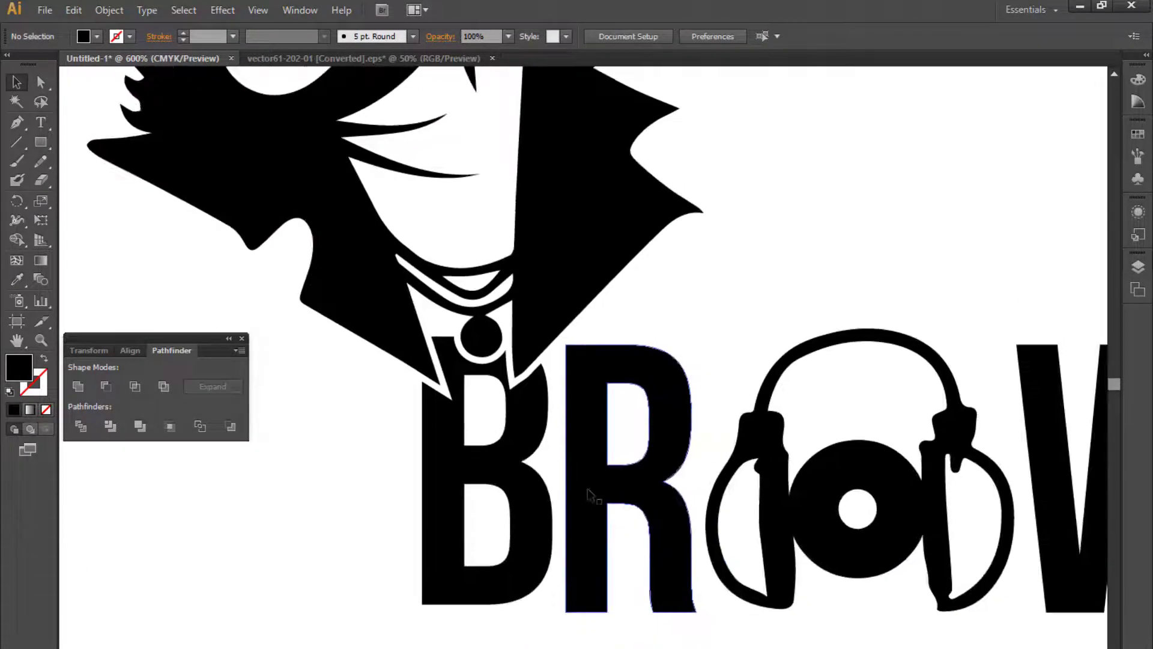
click(588, 489)
key(Up)
key(Up)
key(Up)
key(Up)
key(Down)
key(Down)
key(Up)
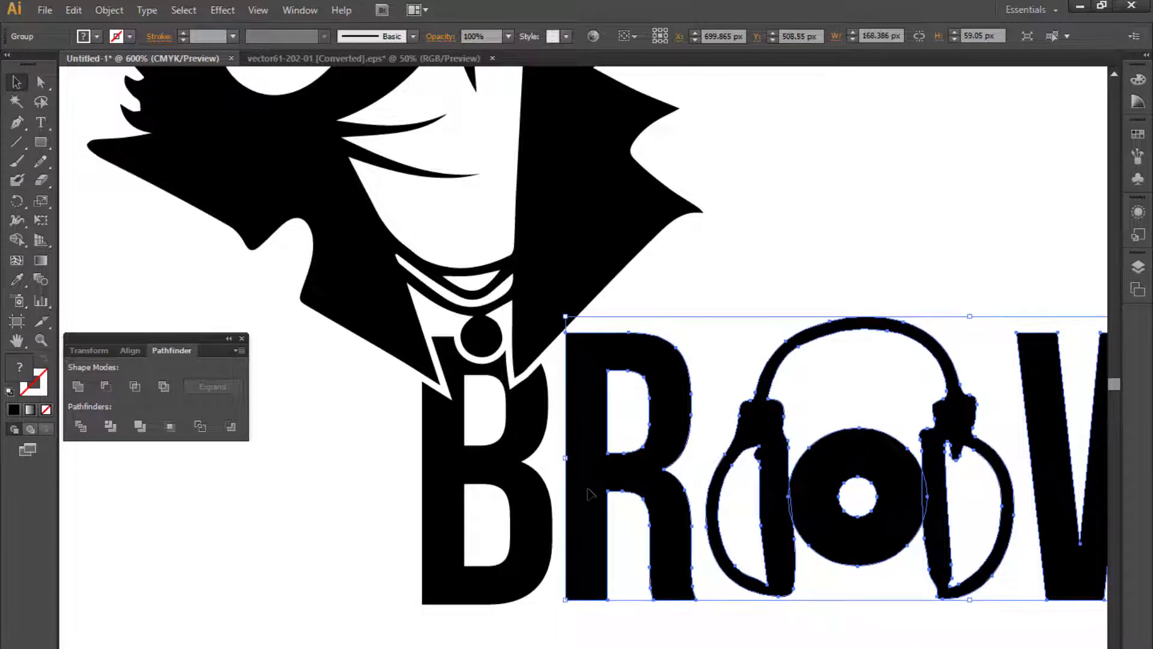
key(Left)
- Move JAMES back beside BROWN and nudge it into line with the other letters
key(ctrl+minus)
key(ctrl+minus)
key(ctrl+minus)
key(ctrl+minus)
click(623, 503)
drag(613, 515, 634, 580)
drag(446, 507, 590, 510)
key(Up)
key(Up)
key(Up)
key(Up)
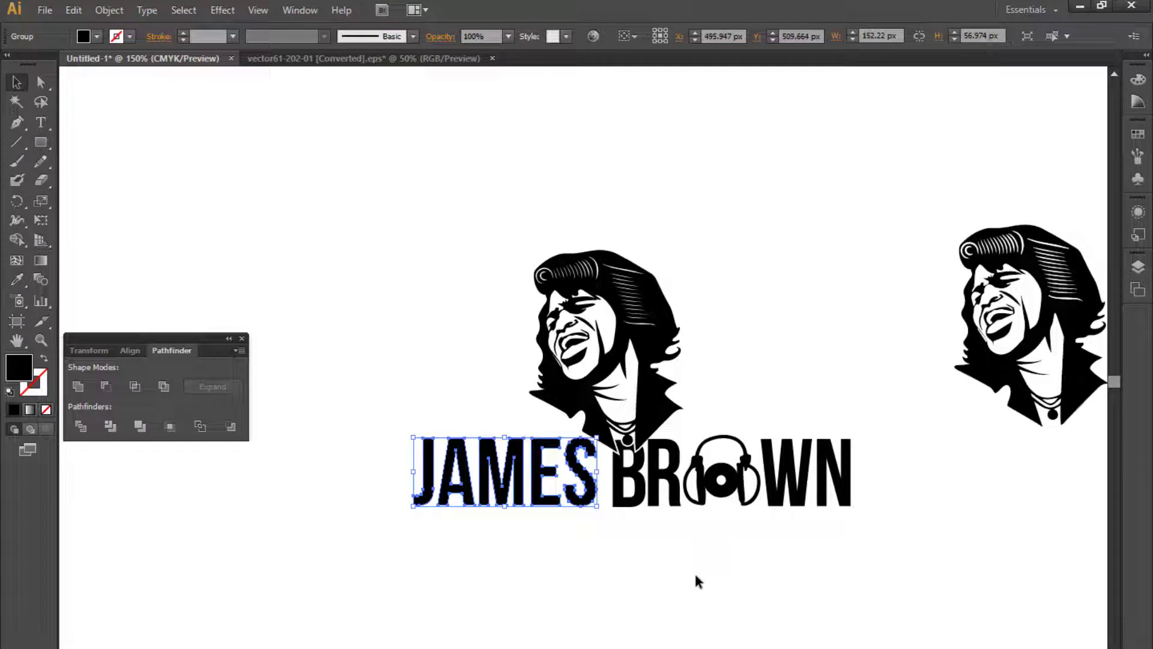
key(Right)
key(Right)
key(ctrl+plus)
key(ctrl+plus)
drag(749, 515, 757, 413)
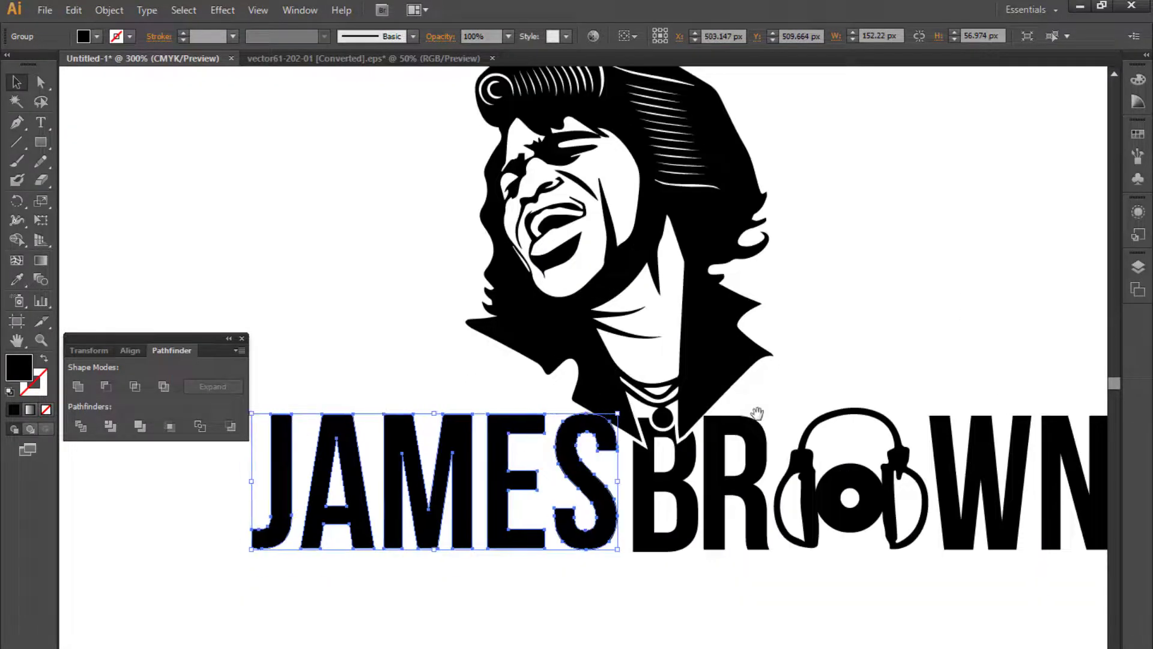
key(Left)
key(Left)
key(ctrl+minus)
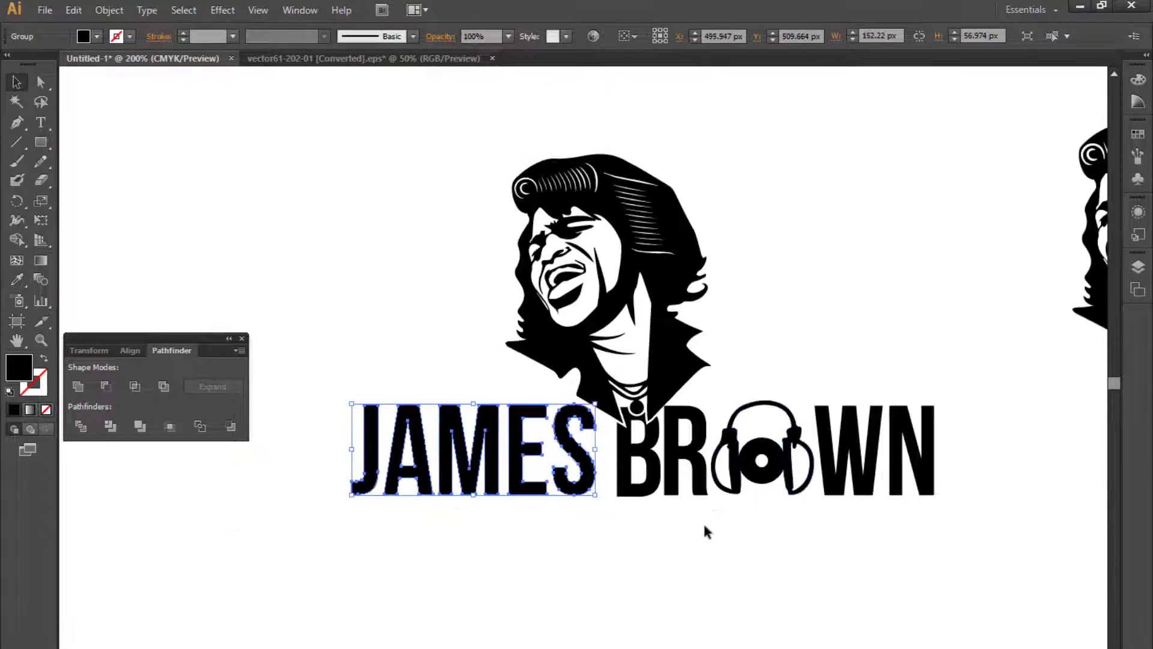
- Ungroup the portrait and select its main compound path
click(696, 559)
drag(697, 557, 568, 580)
key(ctrl+minus)
key(ctrl+plus)
click(539, 413)
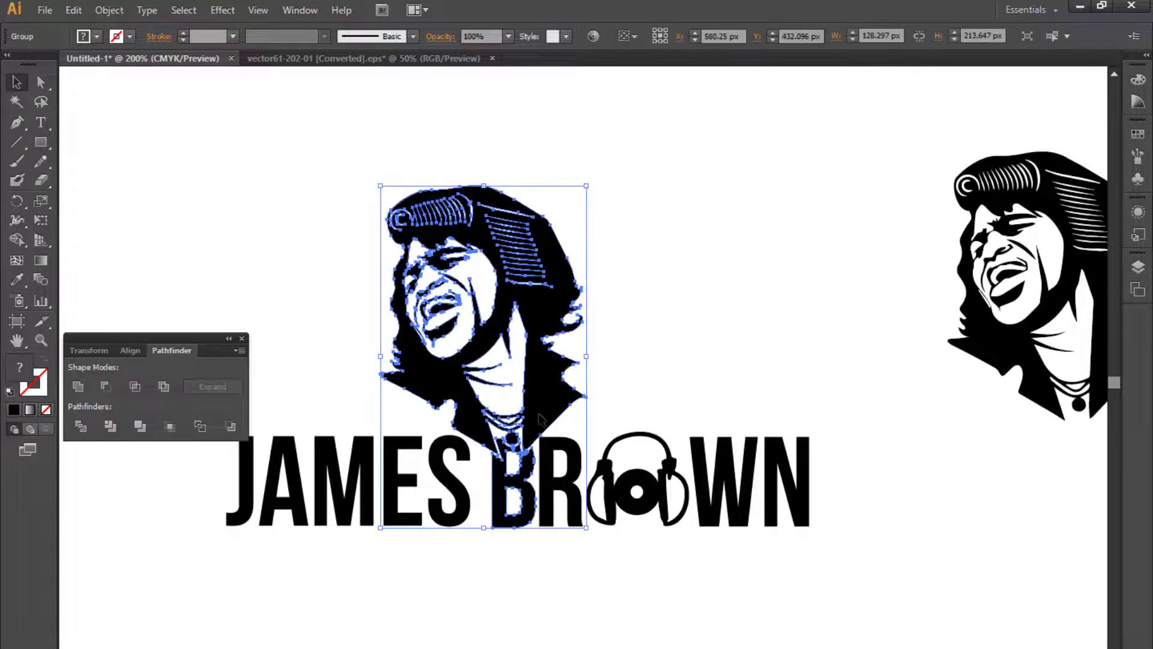
right_click(539, 414)
click(566, 506)
click(489, 389)
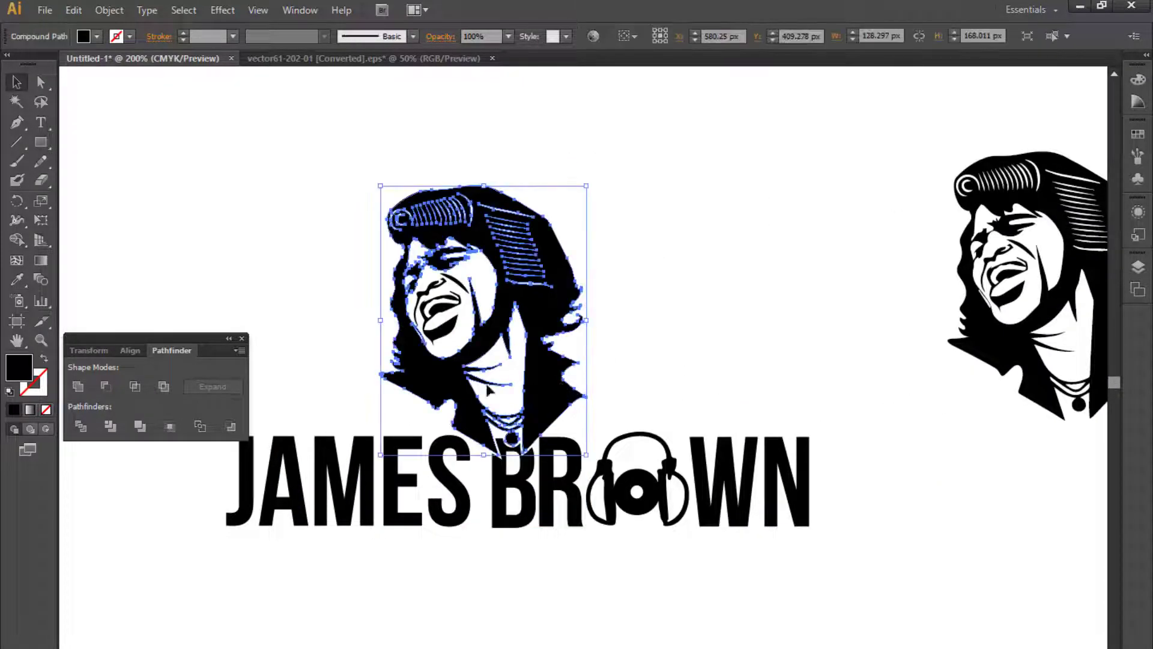
- Fill the portrait's main shape with blue at C 100, M 40, Y 0, K 0
click(1142, 82)
click(1111, 69)
click(1040, 154)
click(951, 193)
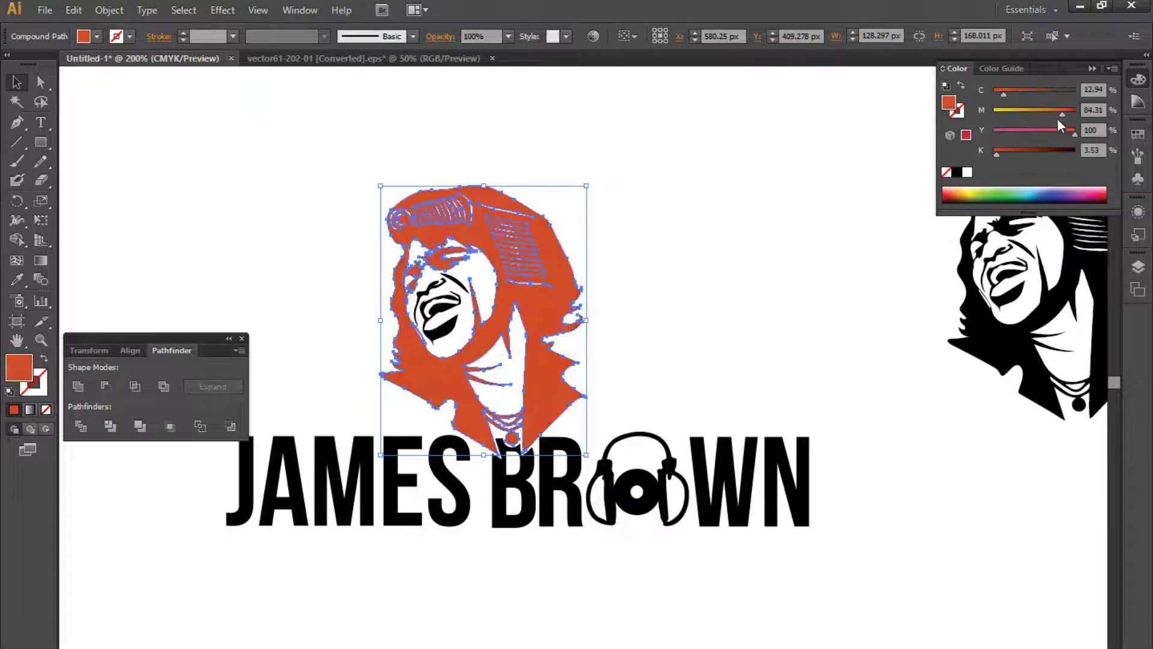
drag(1059, 119, 1137, 113)
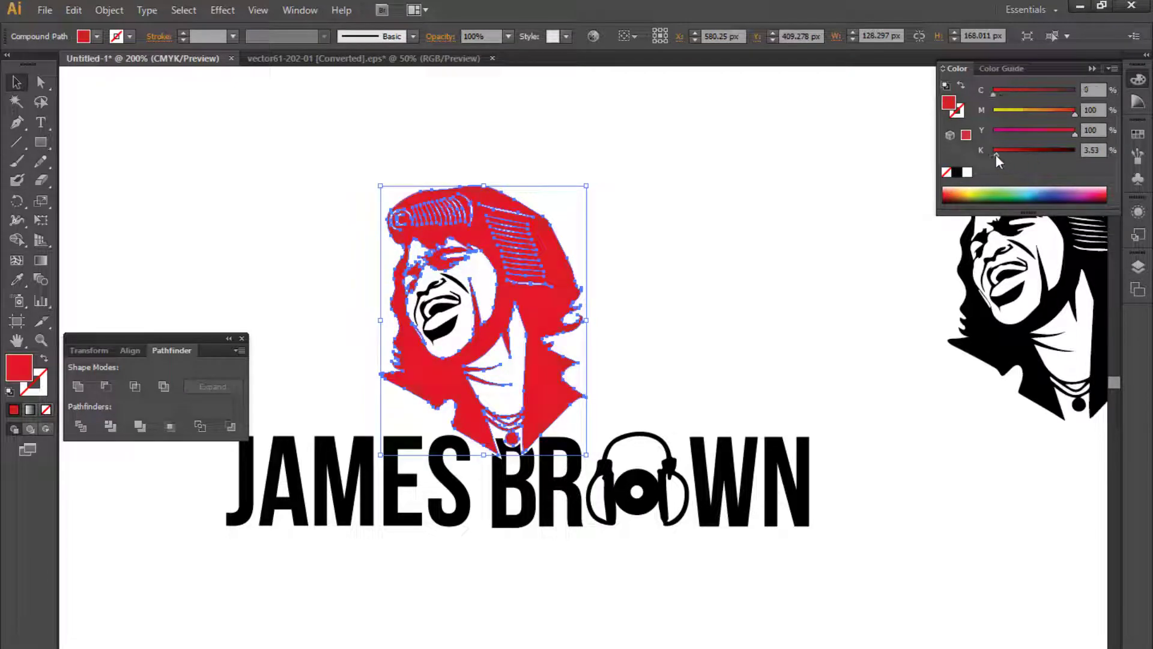
click(1036, 191)
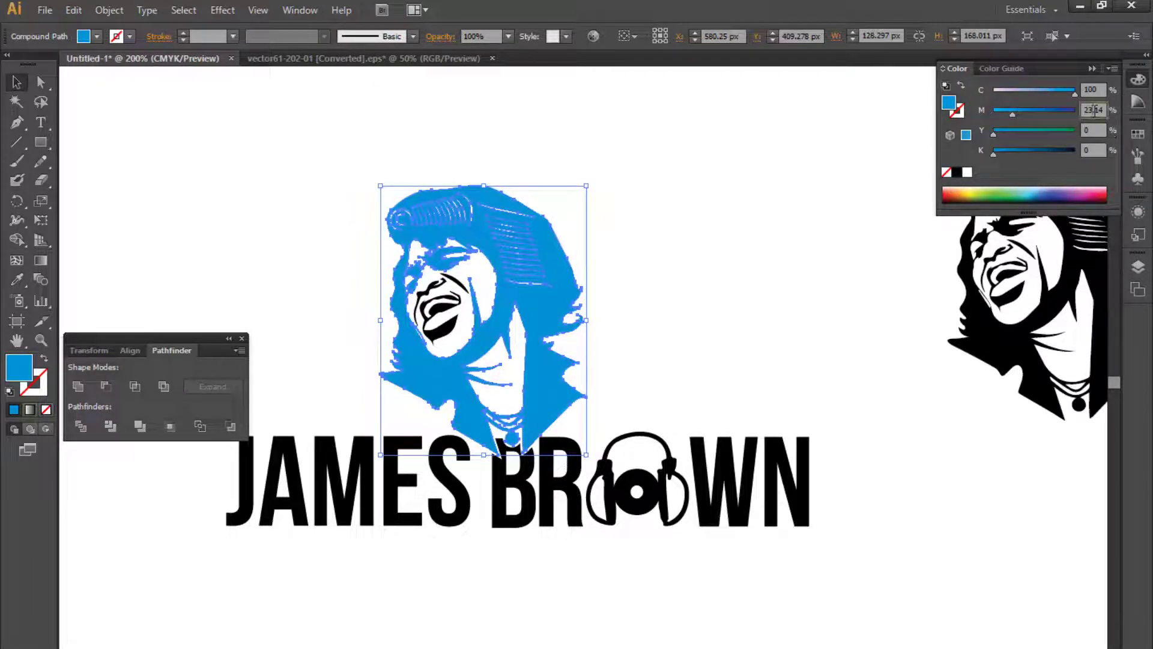
text(40)
key(Return)
- Try to recolour a black facial detail of the portrait using the Eyedropper
click(733, 347)
drag(733, 348, 757, 379)
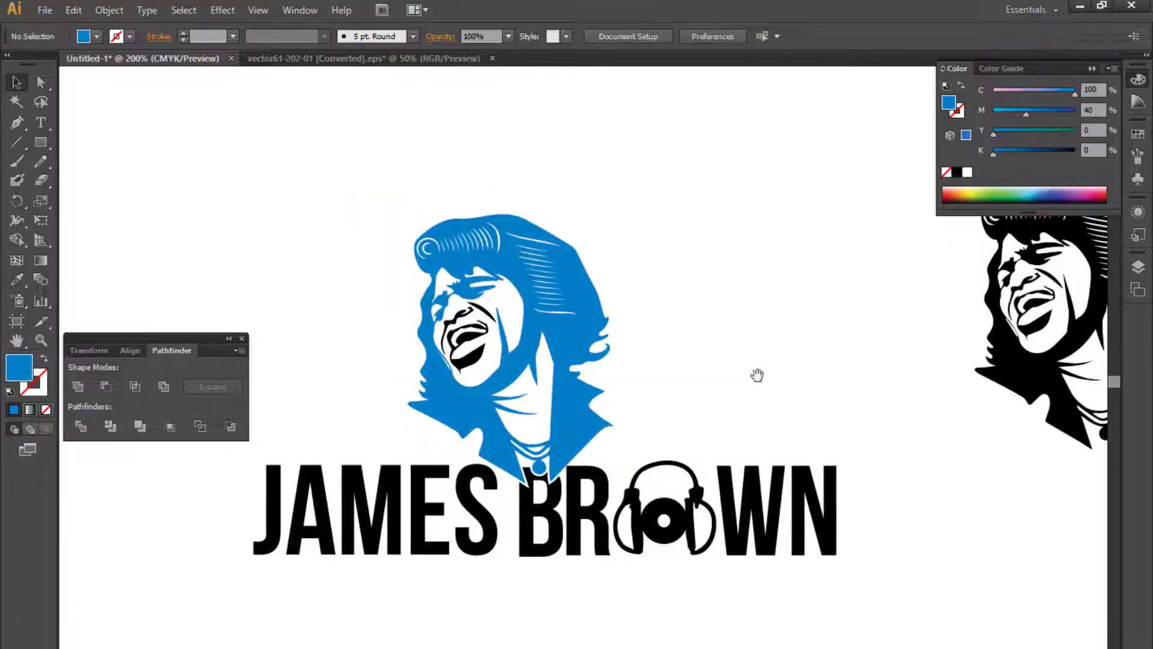
key(ctrl+plus)
click(411, 353)
key(ctrl+plus)
drag(422, 346, 630, 484)
key(ctrl+plus)
shift+click(534, 389)
shift+click(445, 398)
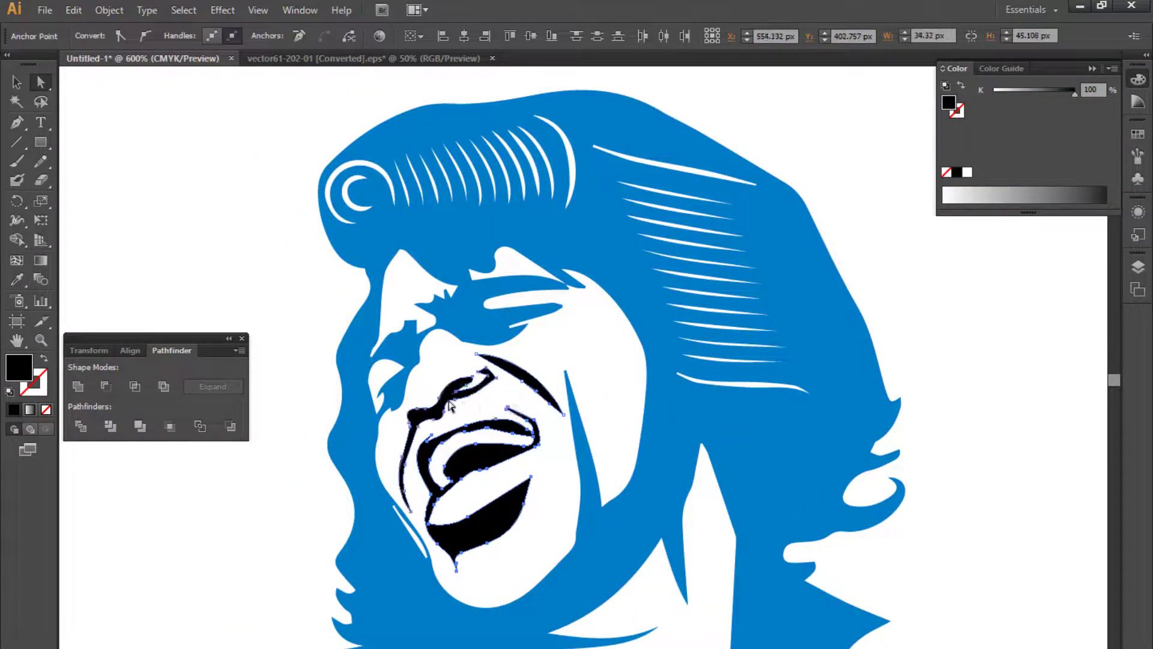
key(i)
click(694, 426)
key(ctrl+minus)
key(ctrl+minus)
key(ctrl+minus)
key(ctrl+minus)
key(v)
click(721, 415)
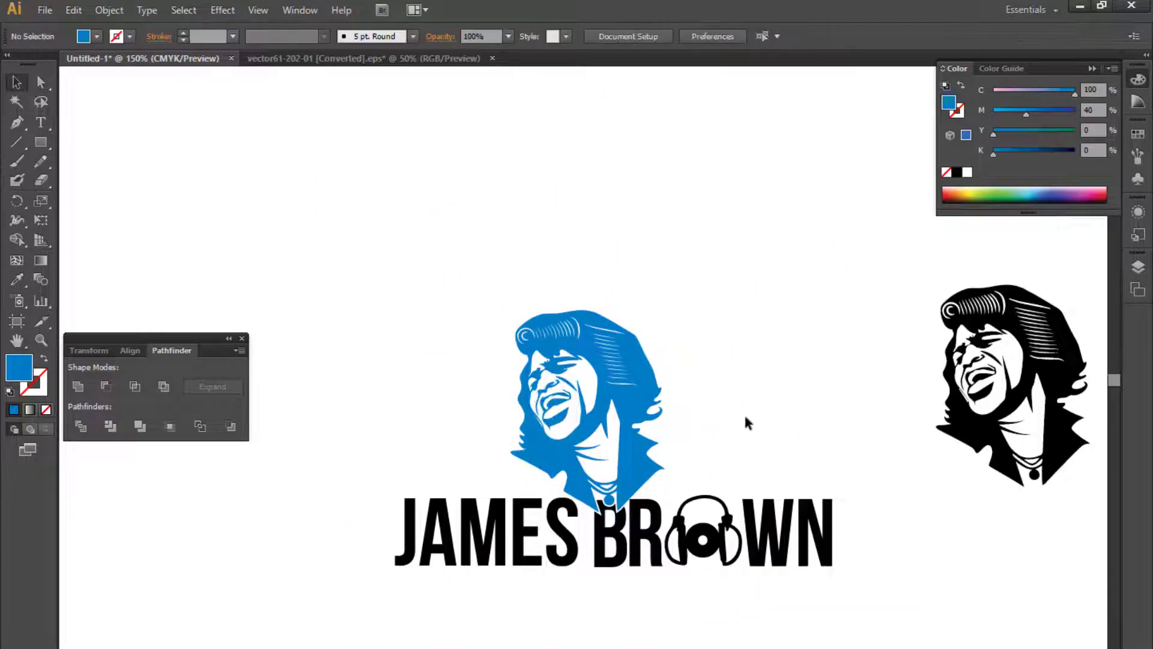
- Colour the JAMES lettering dark orange at C 0, M 42.35, Y 90, K 25
scroll(716, 366, down, 1)
click(394, 495)
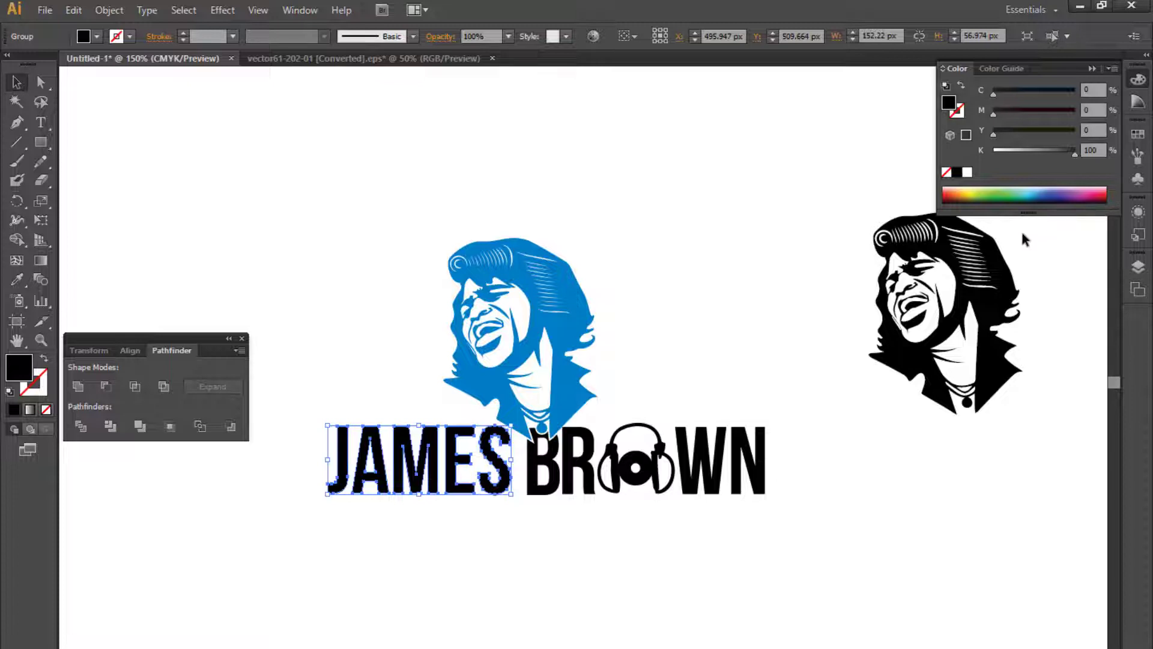
scroll(793, 306, up, 3)
click(962, 197)
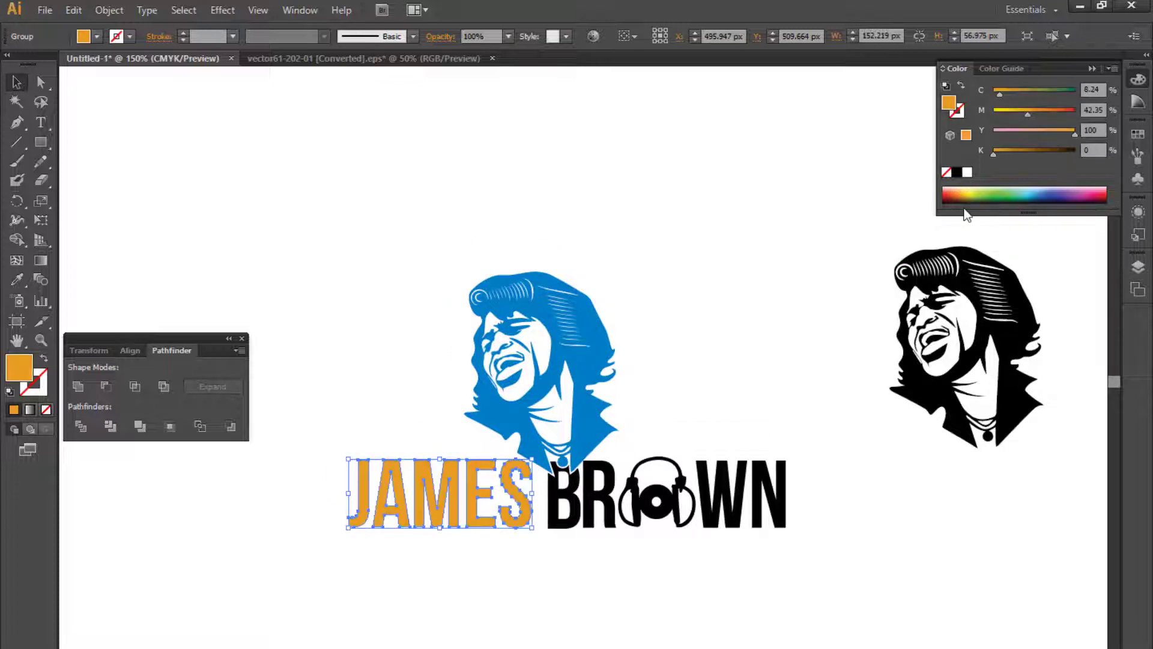
drag(994, 149, 1014, 150)
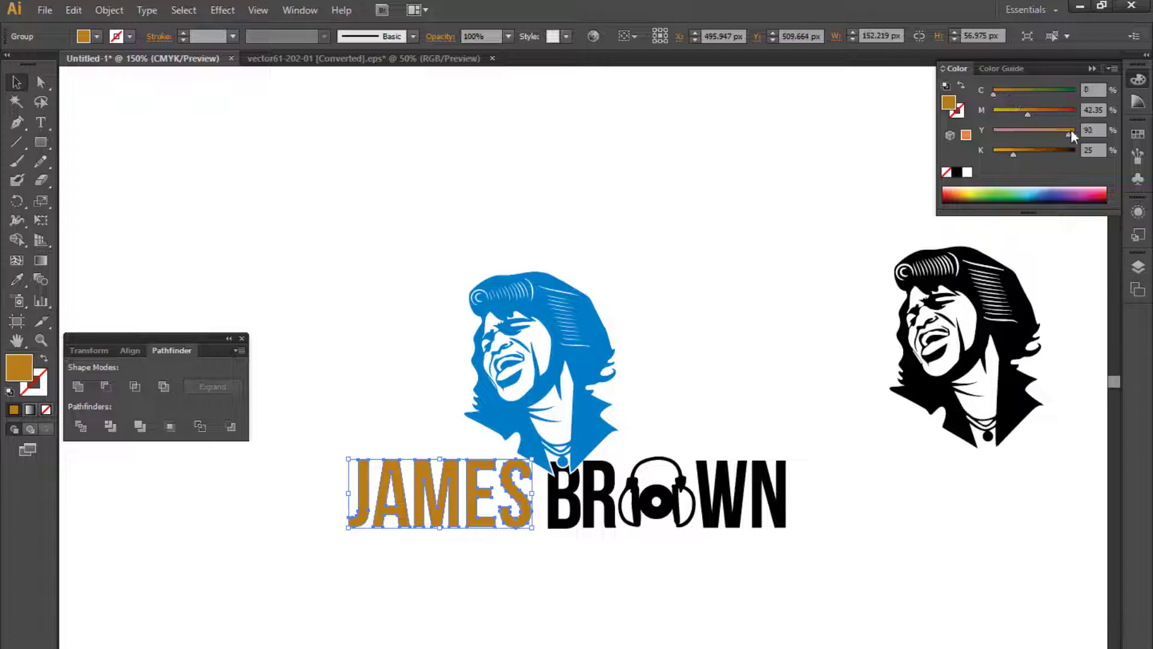
- Adjust the JAMES lettering colour to C 0, M 38, Y 82, K 25
drag(1071, 133, 1026, 116)
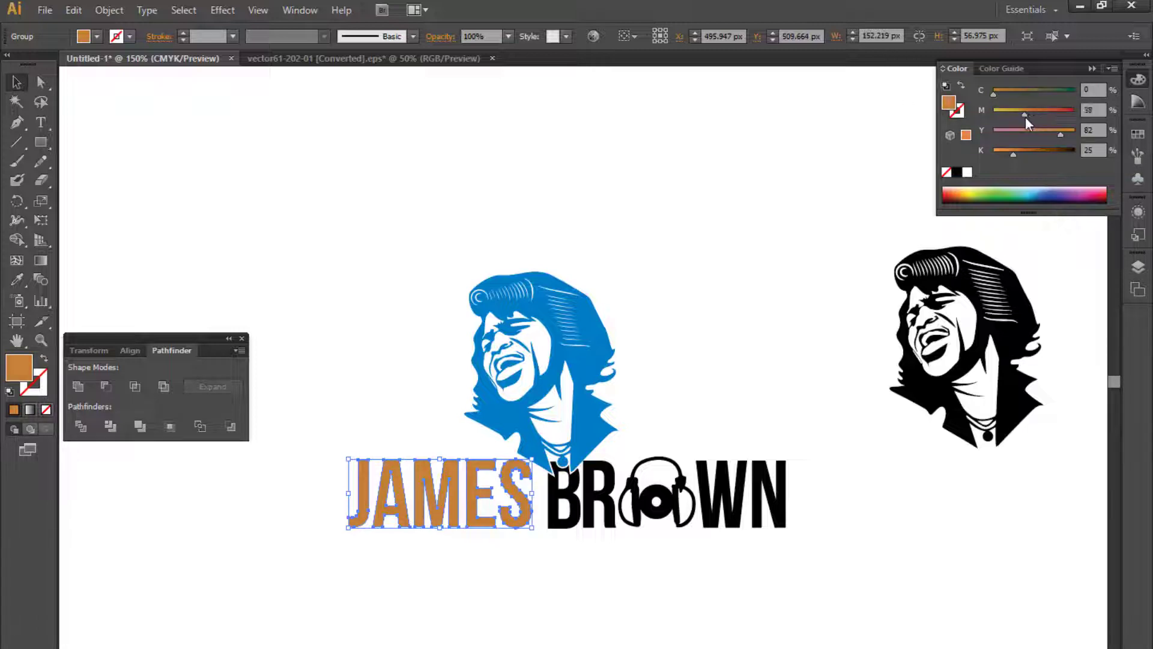
click(772, 268)
key(ctrl+plus)
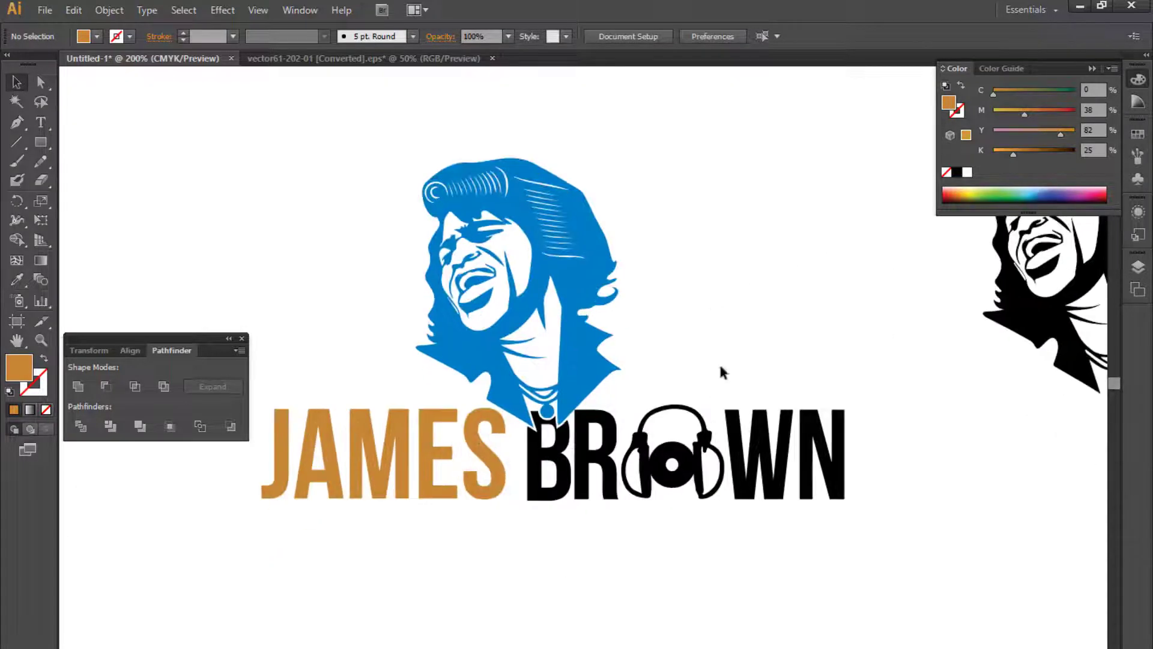
- Ungroup the BROWN lettering with its headphone emblem
click(764, 458)
right_click(762, 457)
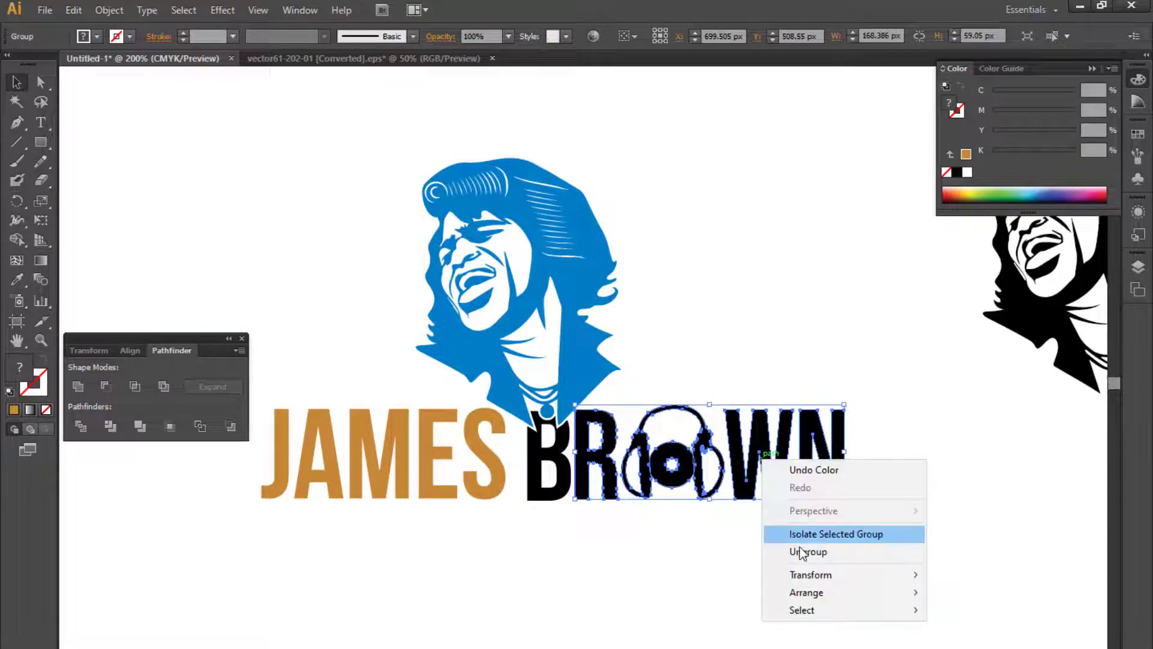
click(801, 551)
- Apply the JAMES orange to the BROWN letters W, N, B and R by sampling it with the Eyedropper
drag(925, 554, 904, 384)
click(752, 385)
scroll(721, 367, up, 1)
drag(905, 384, 769, 503)
key(i)
click(366, 432)
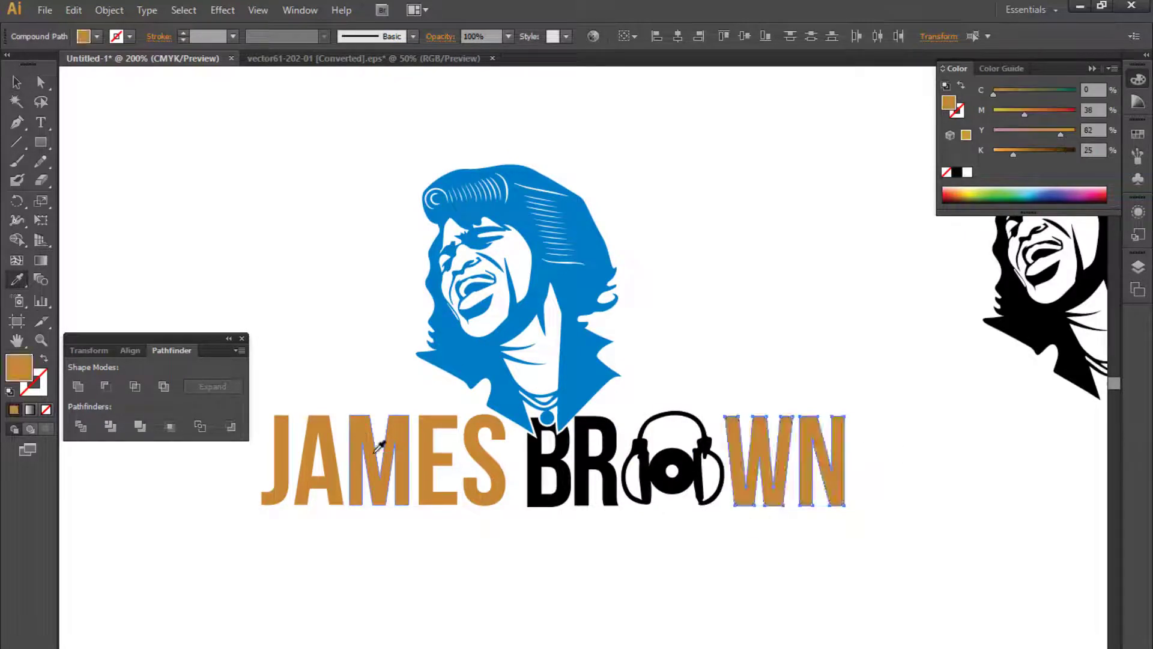
ctrl+click(541, 432)
click(399, 430)
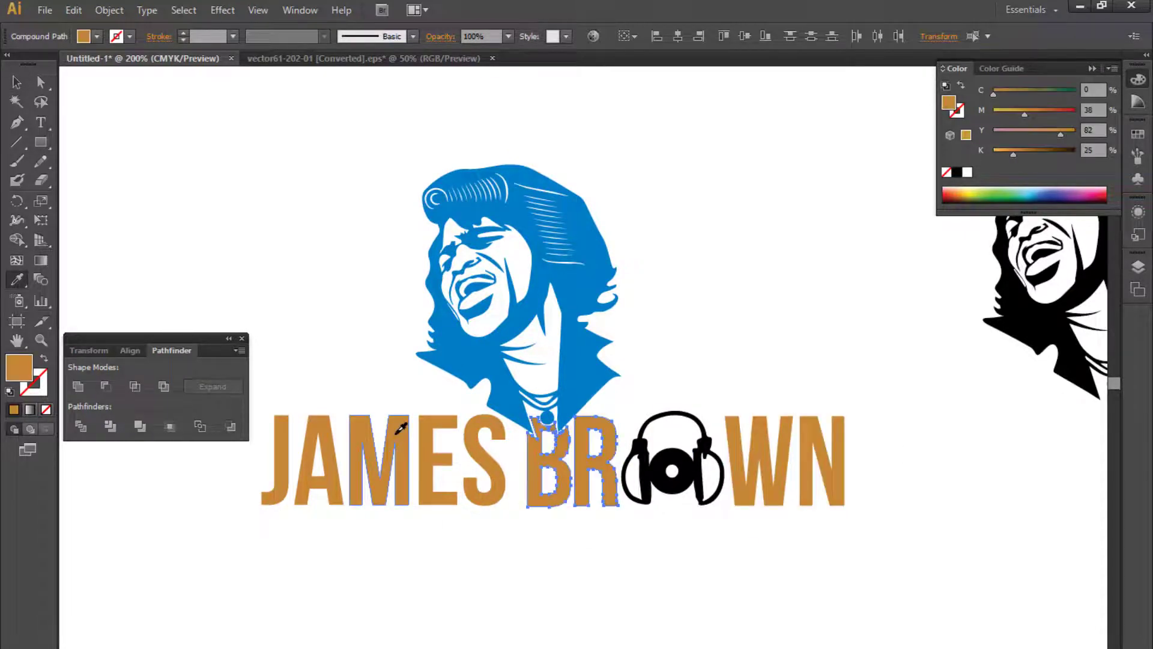
- Colour the headphone emblem blue by sampling the portrait with the Eyedropper
key(v)
click(582, 578)
scroll(590, 596, up, 1)
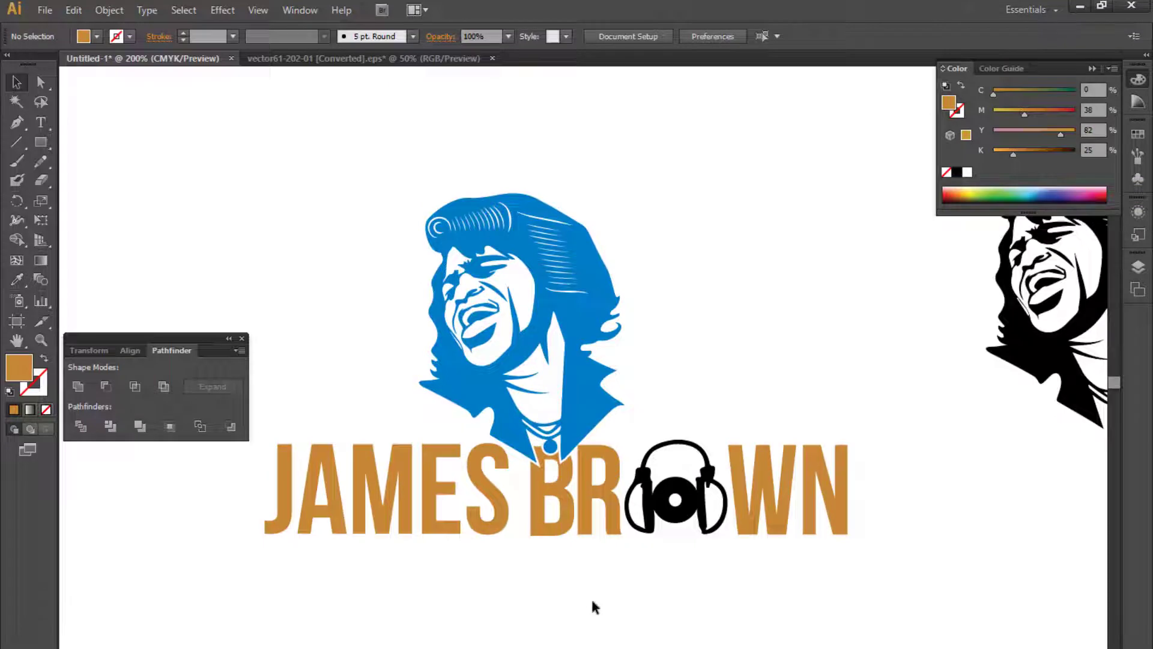
click(673, 528)
key(i)
click(598, 307)
key(v)
click(757, 367)
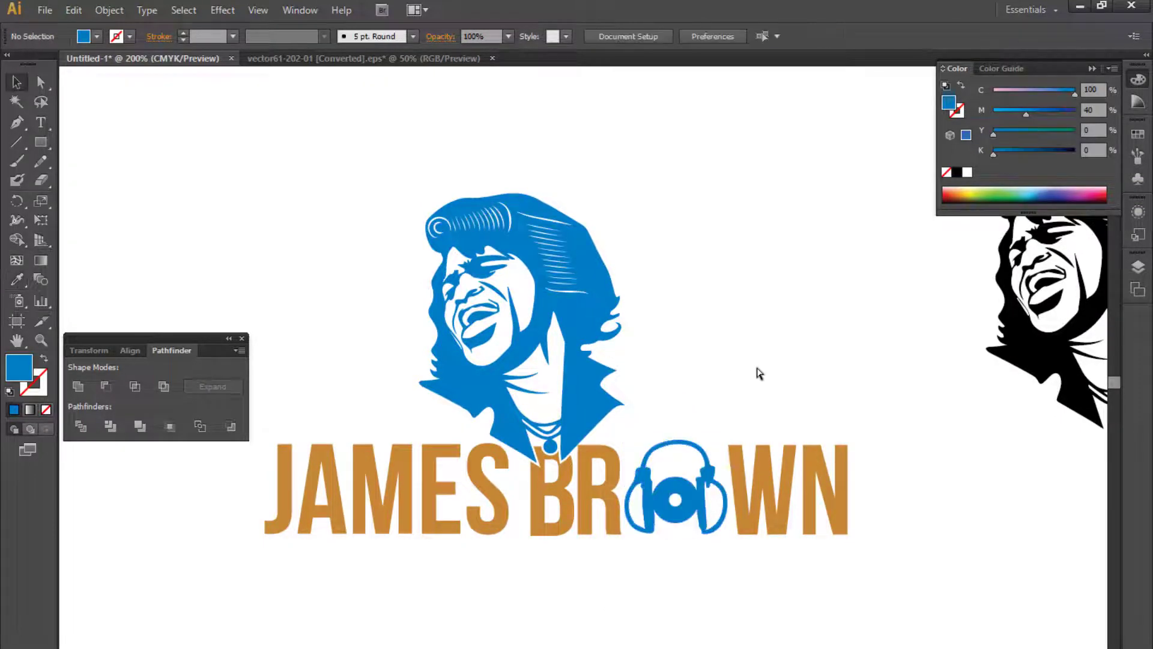
- Move the black reference portrait and lettering off the artboard, away from the coloured logo
key(ctrl+minus)
key(ctrl+minus)
drag(655, 340, 578, 378)
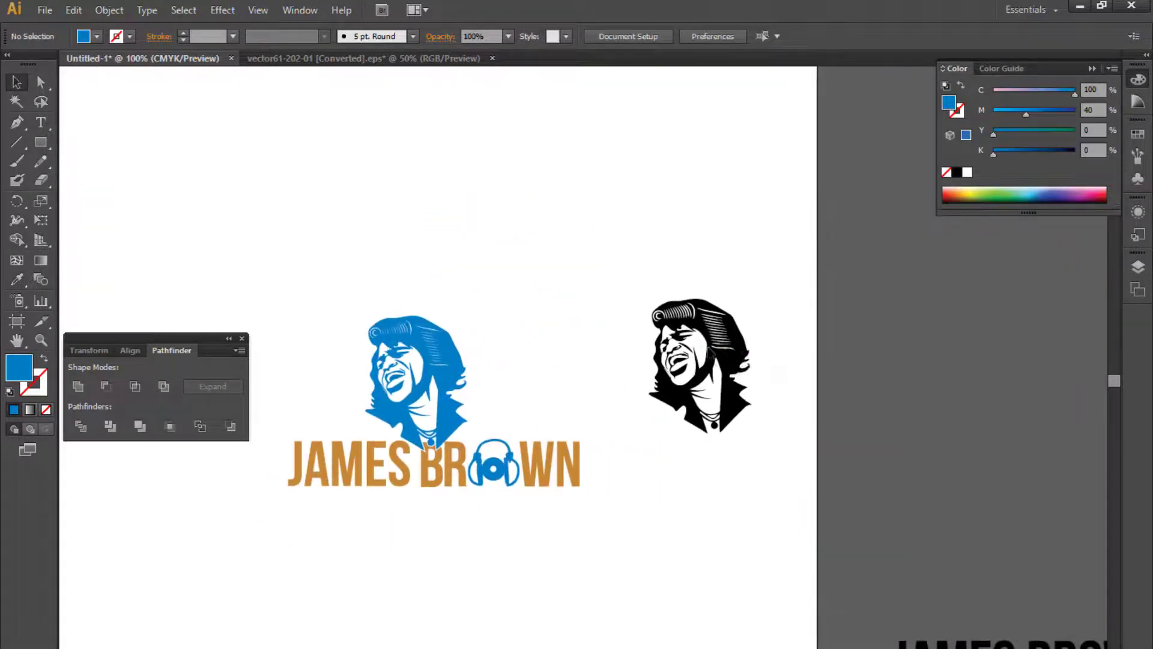
click(721, 345)
drag(709, 346, 960, 430)
click(773, 409)
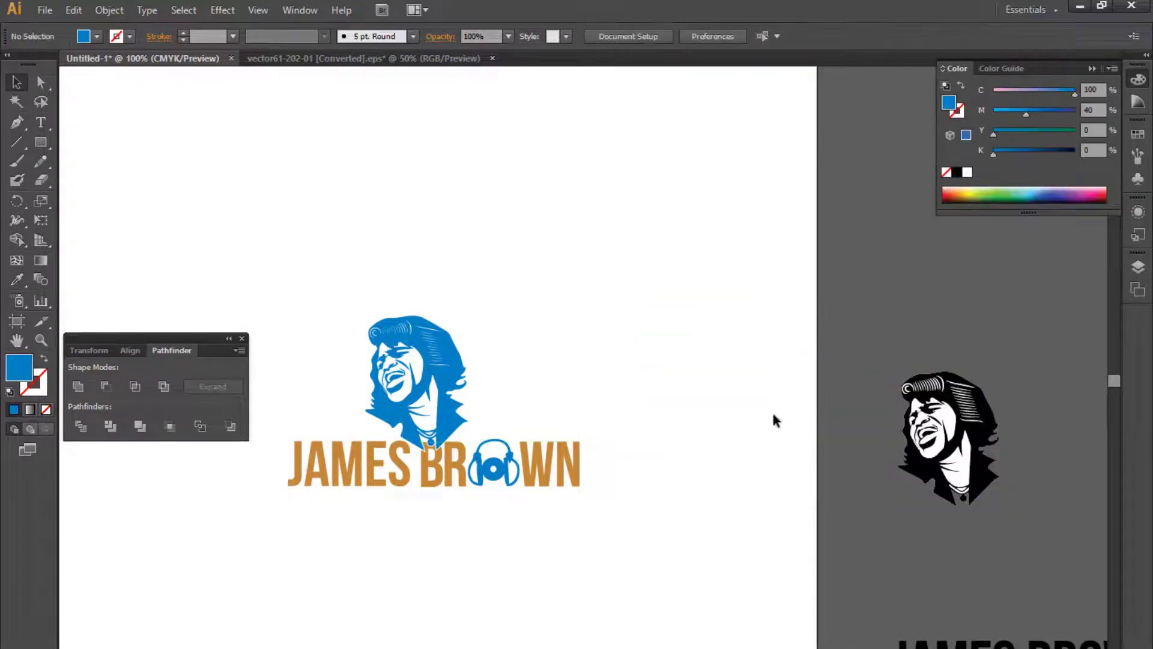
drag(635, 386, 718, 406)
- Select the coloured portrait and lettering together and group them
key(ctrl+minus)
drag(425, 331, 775, 556)
key(ctrl+g)
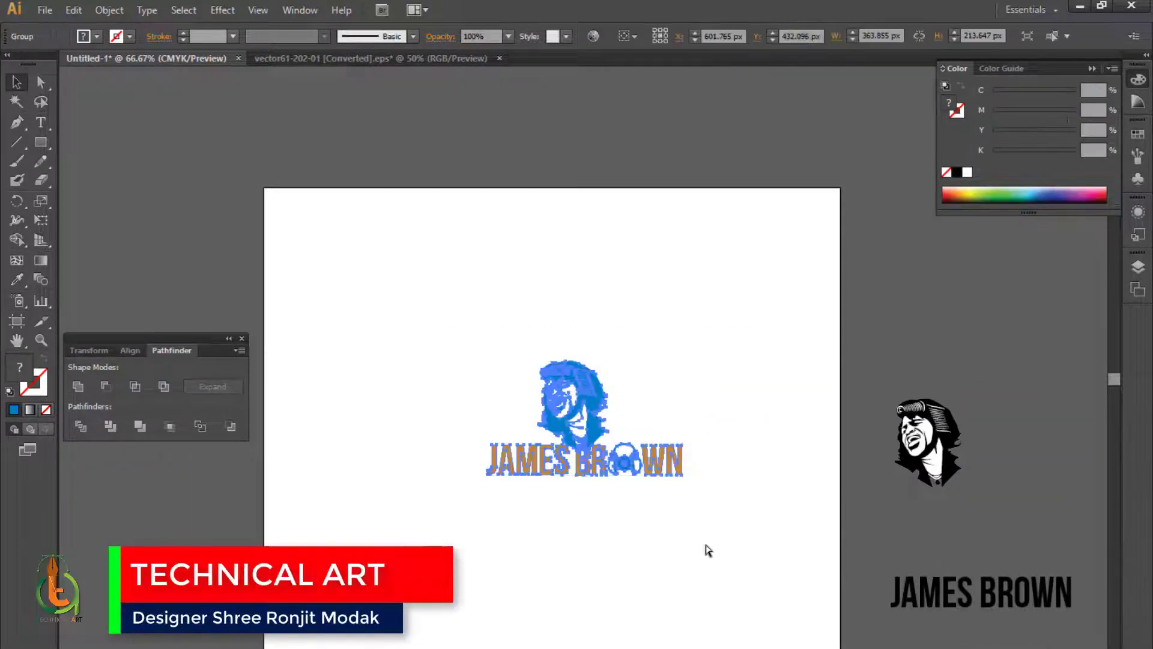
- Scale the grouped logo to about 685 × 402 px on the artboard
key(ctrl+minus)
drag(585, 453, 601, 580)
drag(590, 559, 572, 490)
drag(590, 543, 588, 524)
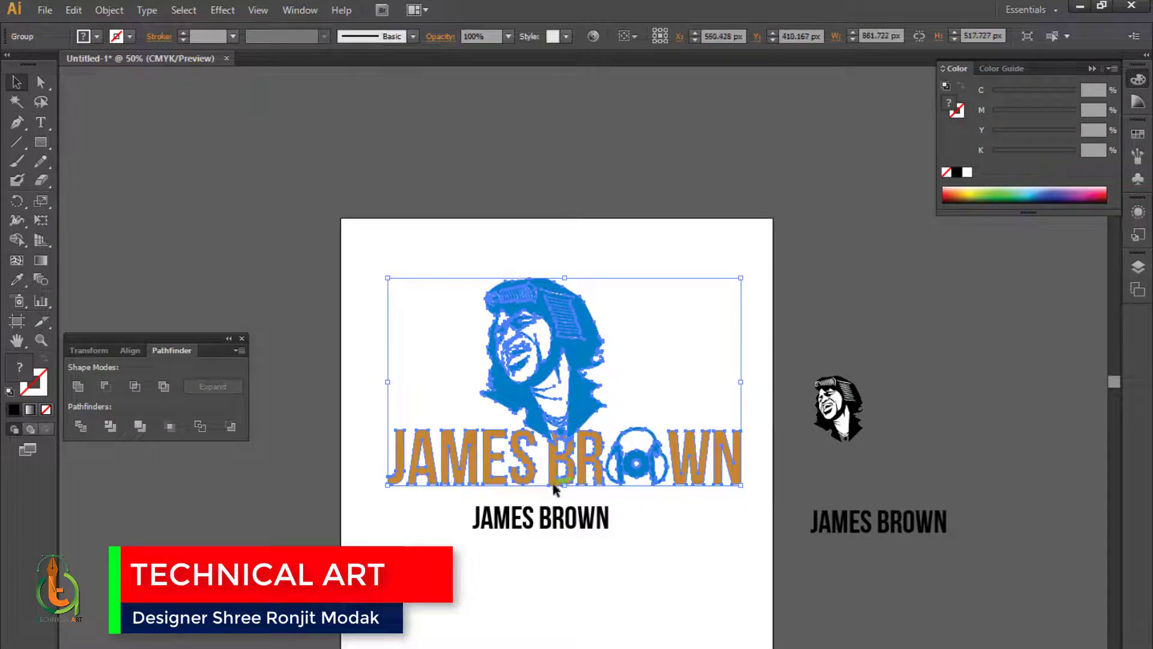
drag(563, 485, 557, 440)
key(ctrl+plus)
key(ctrl+plus)
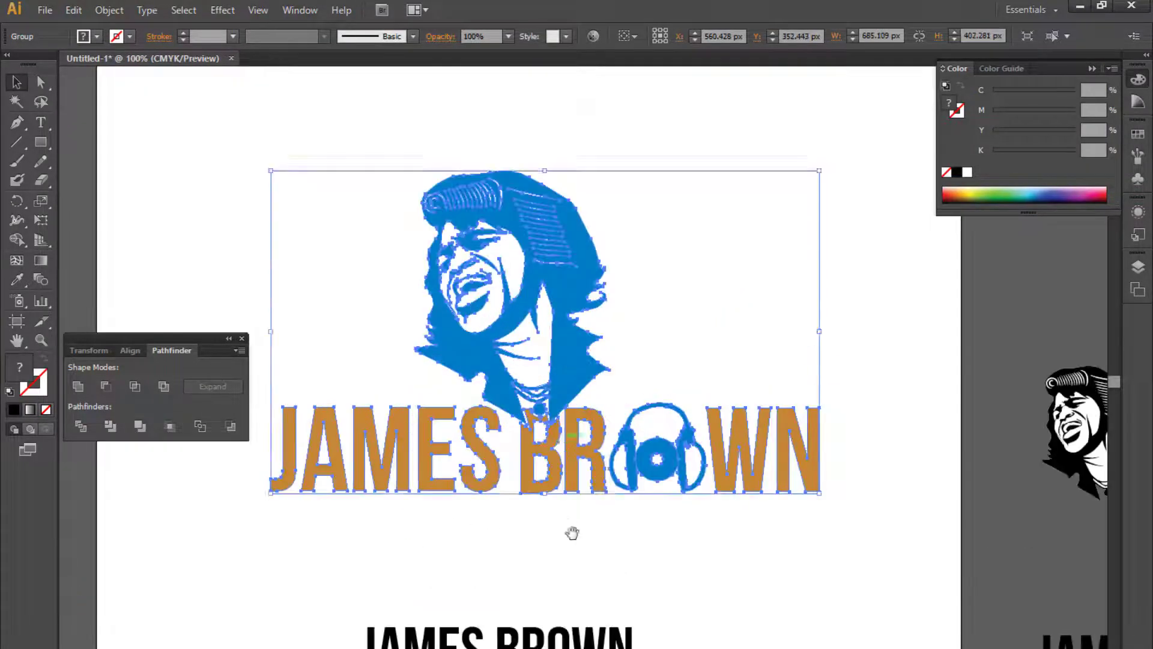
scroll(571, 532, down, 5)
click(562, 507)
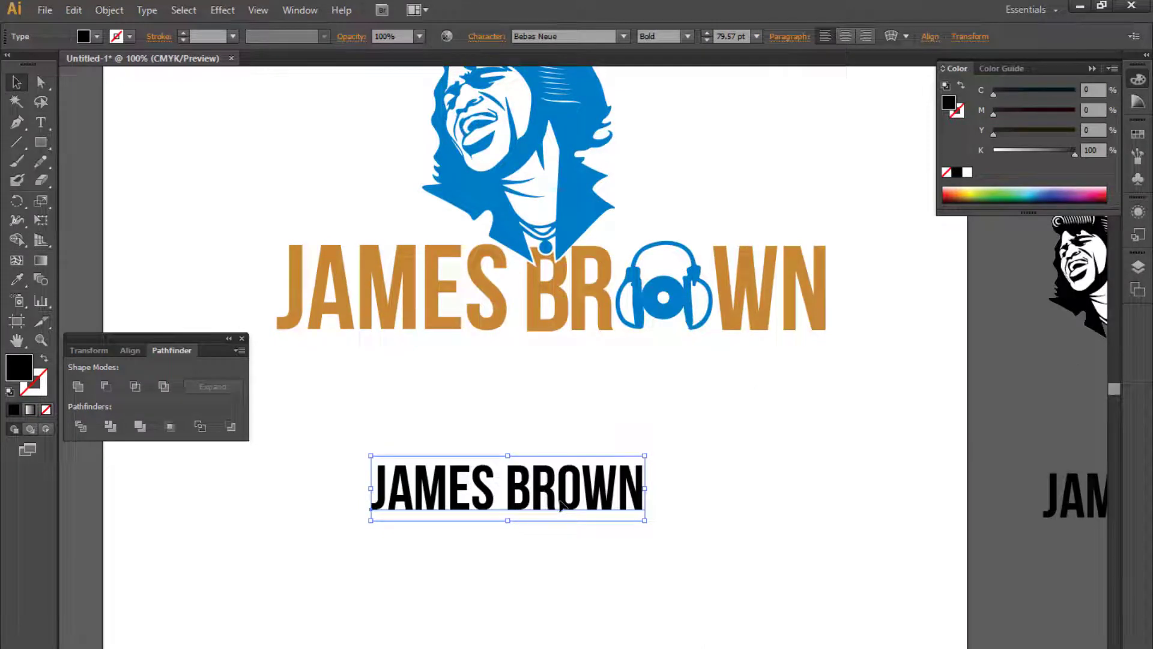
double_click(560, 490)
key(ctrl+a)
key(Escape)
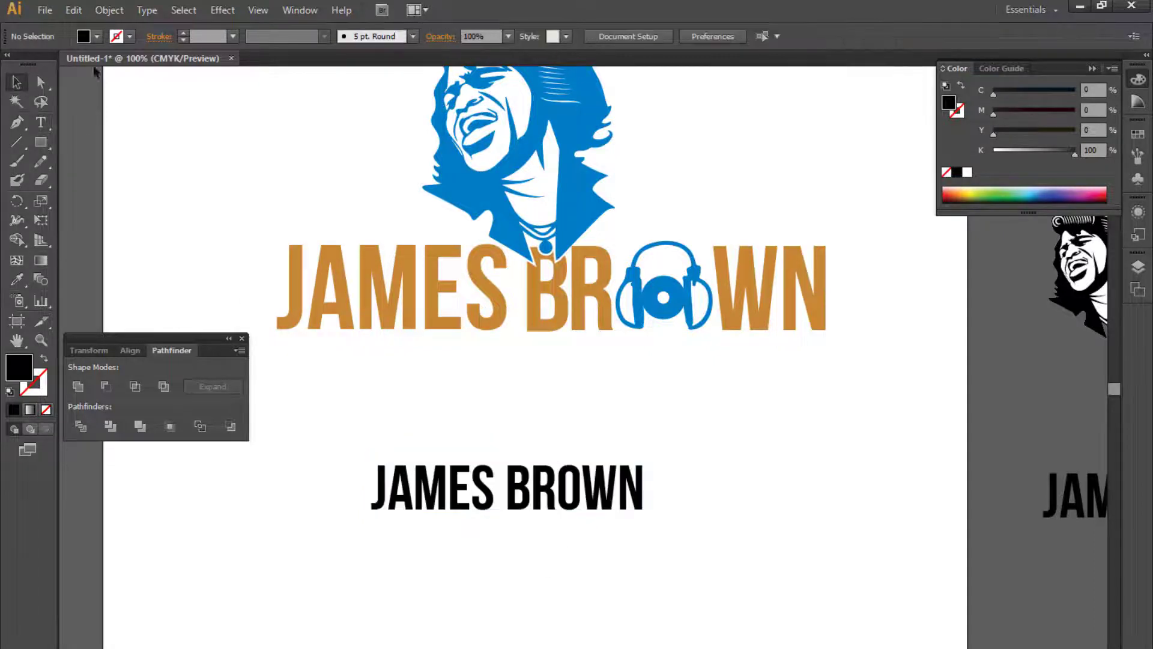
- Save the document as james.ai
click(45, 9)
click(90, 157)
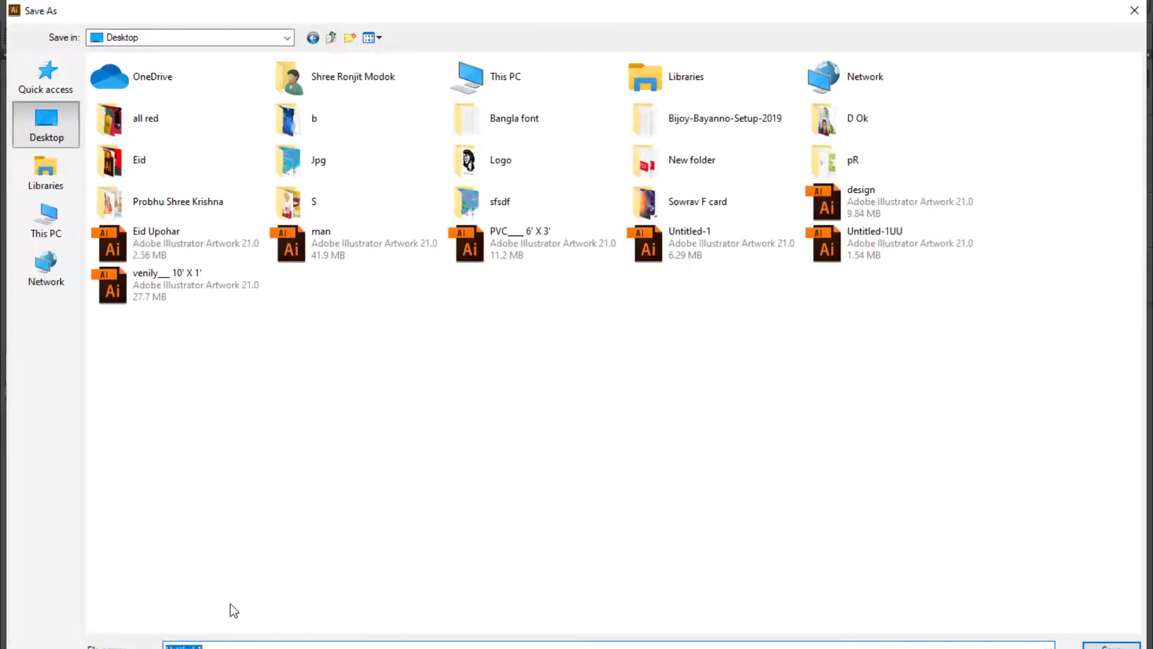
key(BackSpace)
text(jame)
key(Return)
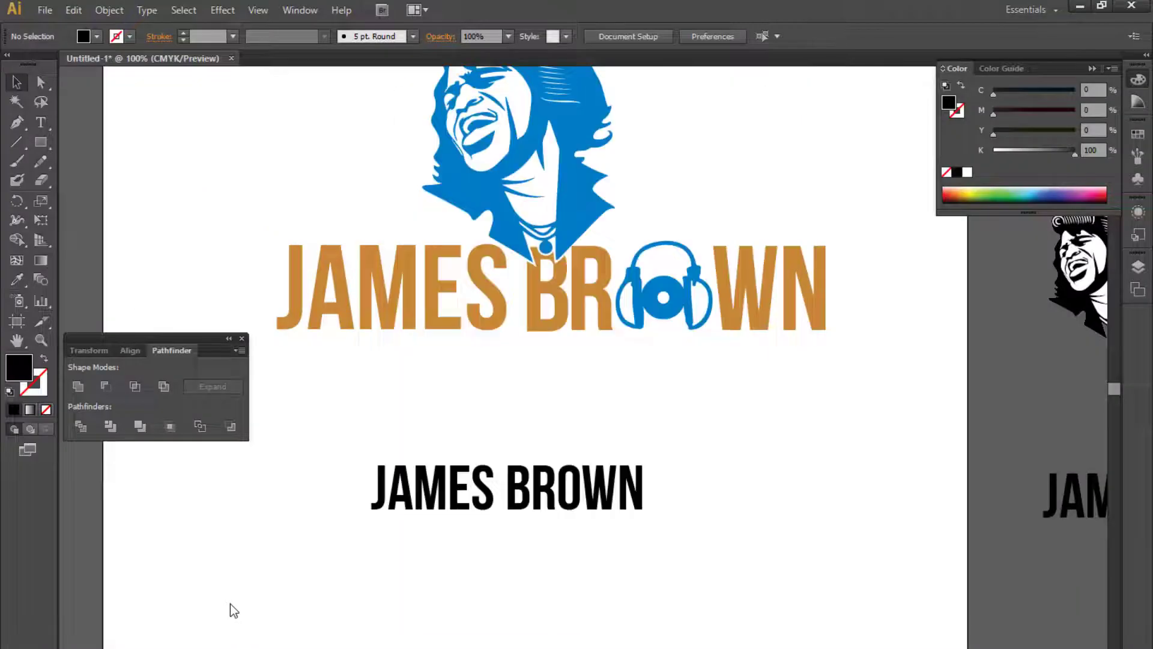
- Replace the copied JAMES BROWN text with FAMOUS SINGER
triple_click(458, 499)
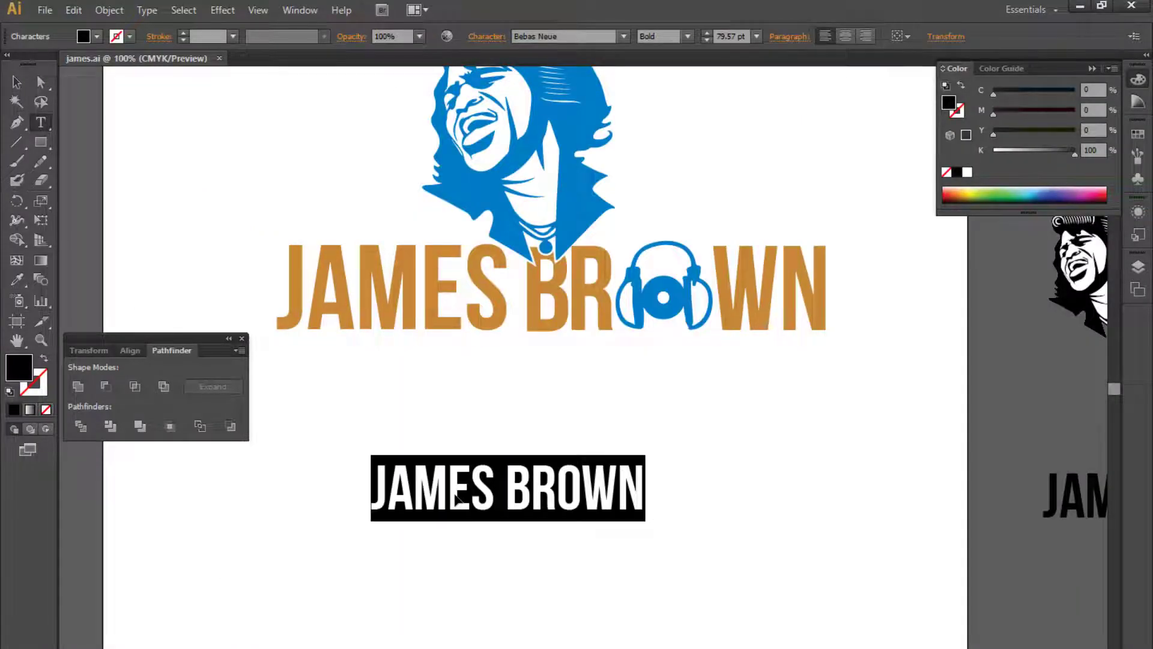
text(FAMOUS)
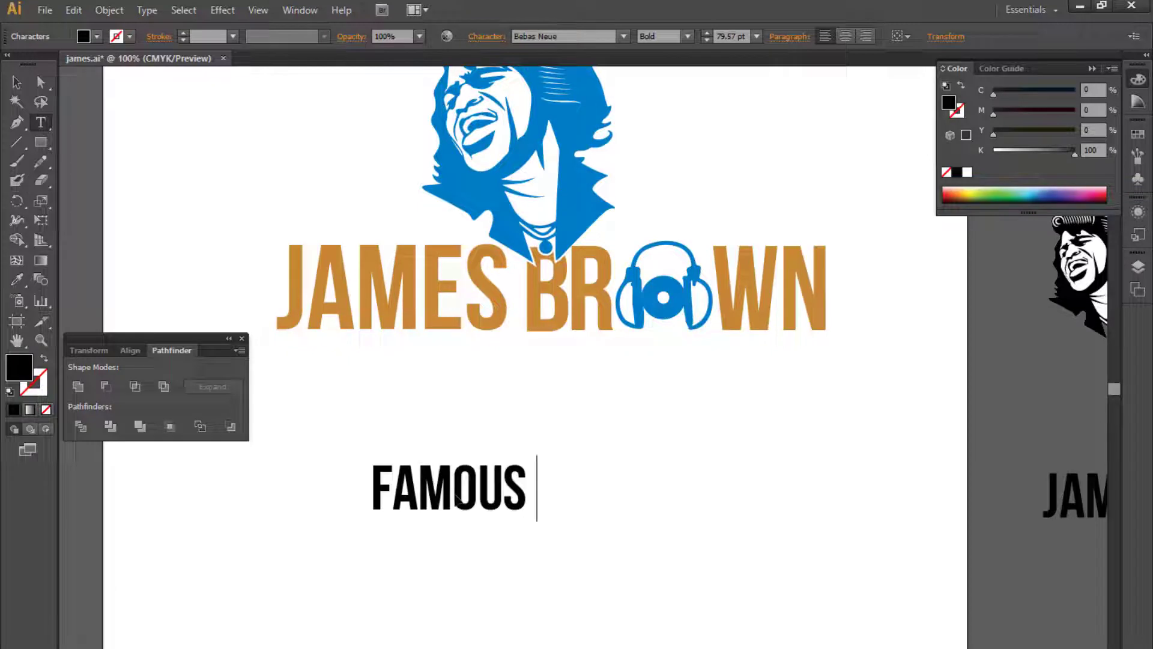
text( SINGE)
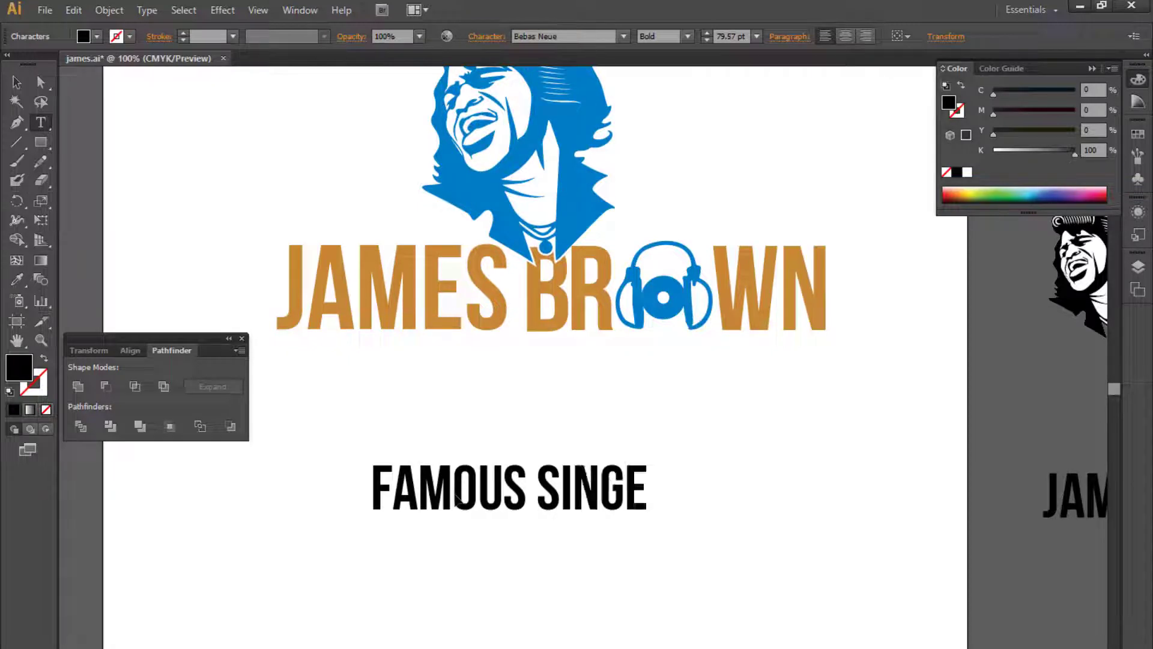
text(R)
key(Escape)
- Set the FAMOUS SINGER text's font style to Light
click(565, 36)
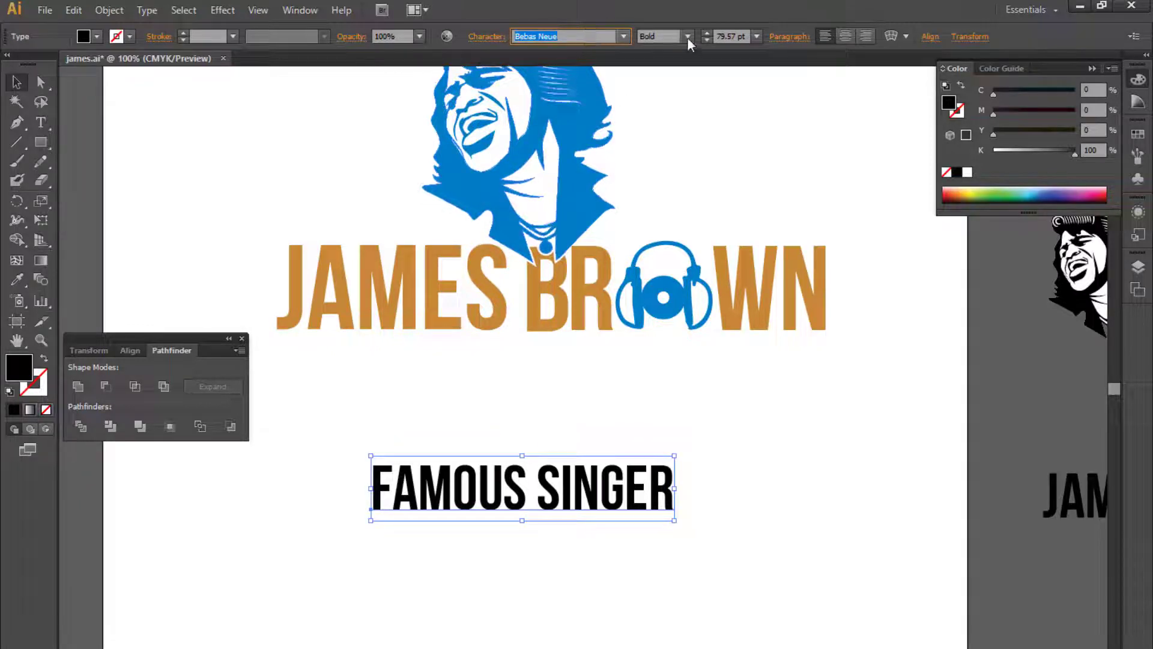
click(687, 37)
click(681, 54)
click(689, 37)
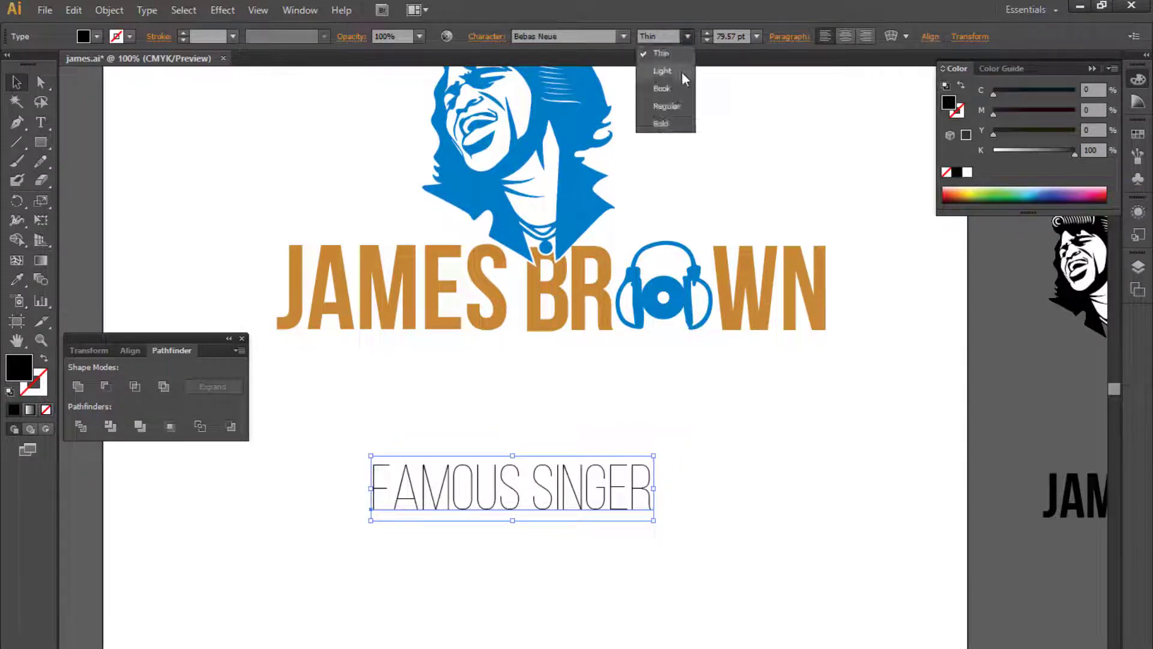
click(682, 71)
- Move the FAMOUS SINGER text just below the JAMES BROWN lettering
click(741, 442)
key(ctrl+minus)
drag(676, 466, 665, 566)
drag(590, 542, 610, 474)
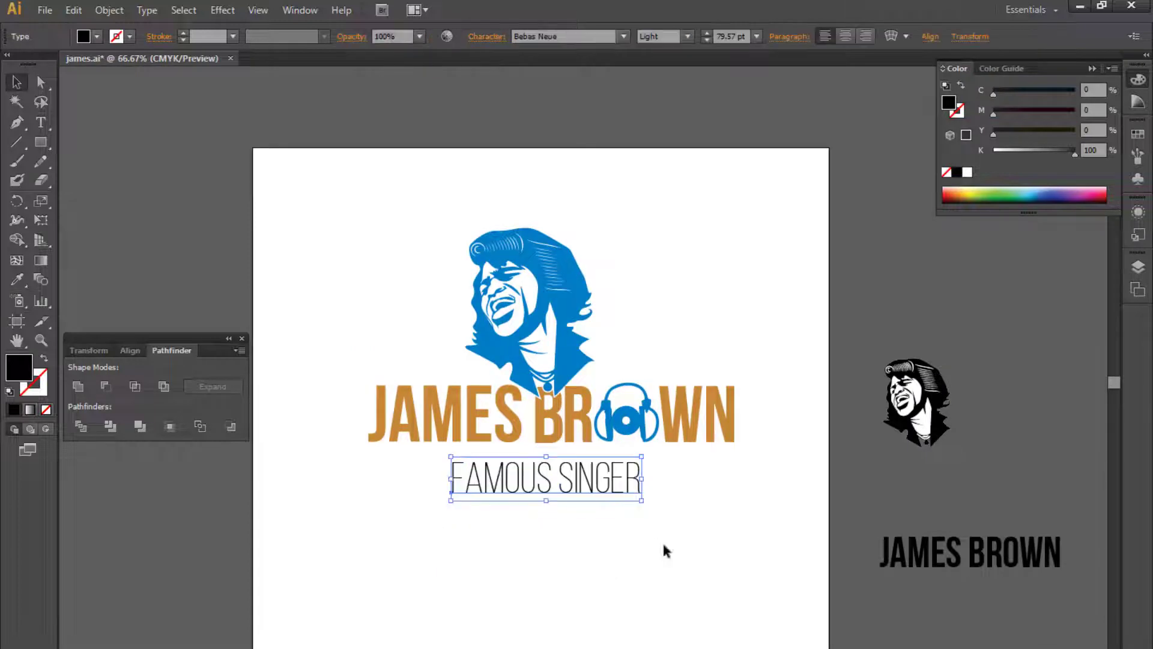
- Cut and paste the portrait-and-lettering group in front, then move it down just above the tagline
scroll(663, 545, right, 2)
click(525, 395)
click(632, 39)
click(678, 98)
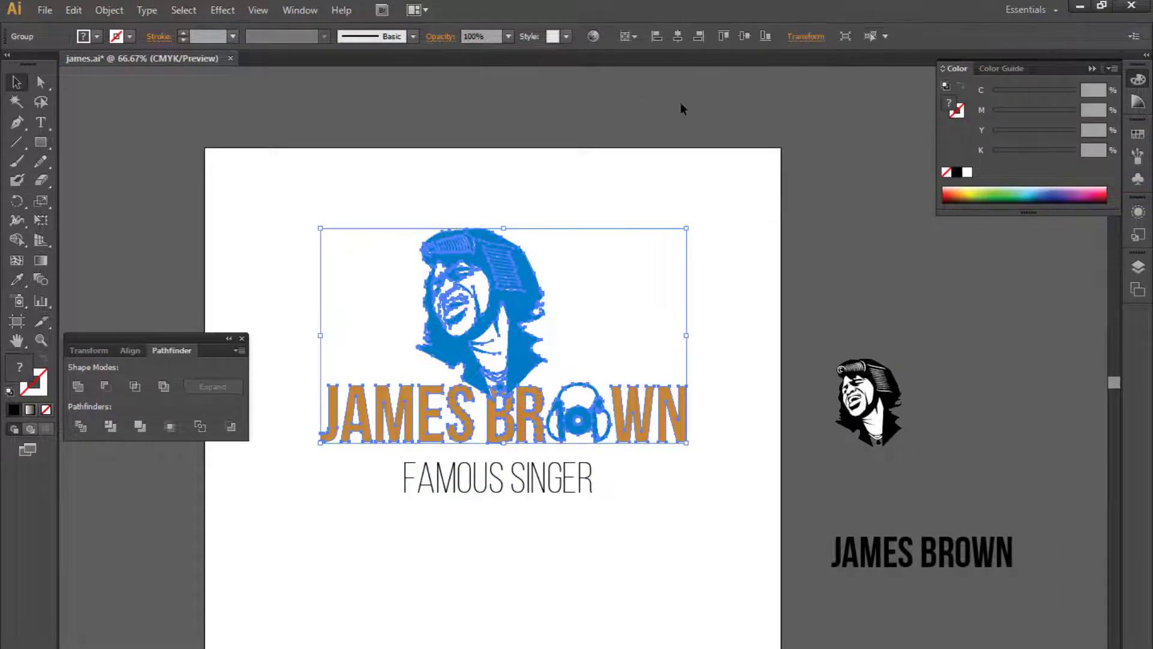
click(678, 37)
click(744, 36)
scroll(649, 329, down, 3)
key(ctrl+x)
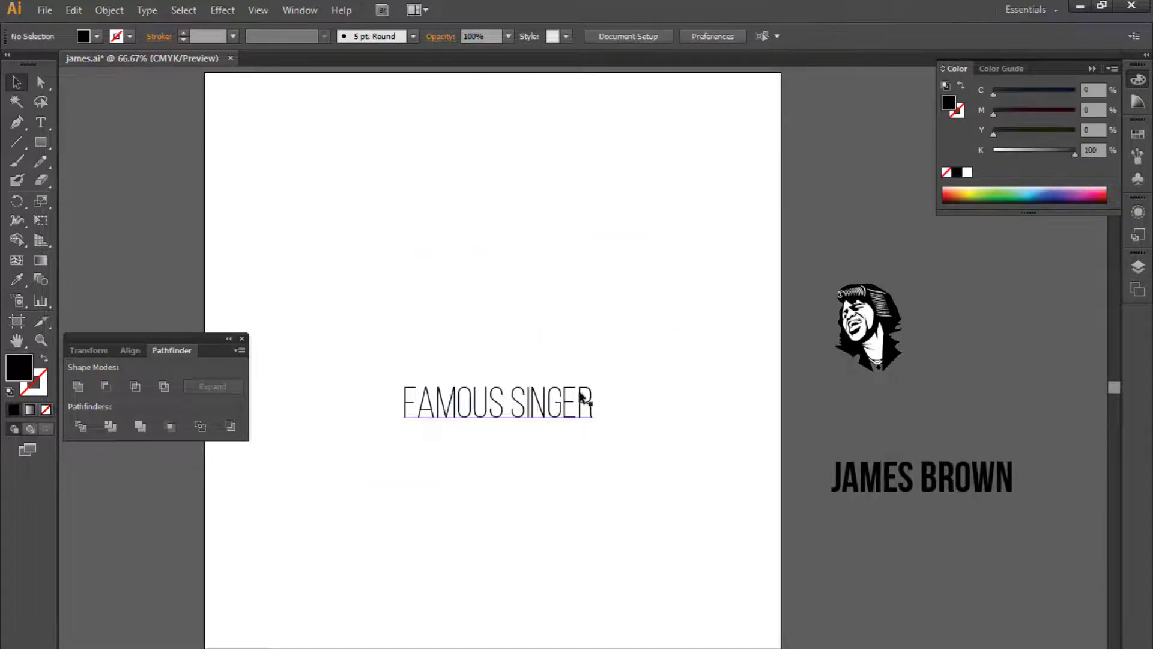
drag(581, 394, 628, 528)
click(662, 448)
key(ctrl+f)
click(720, 370)
key(Tab)
drag(657, 398, 636, 466)
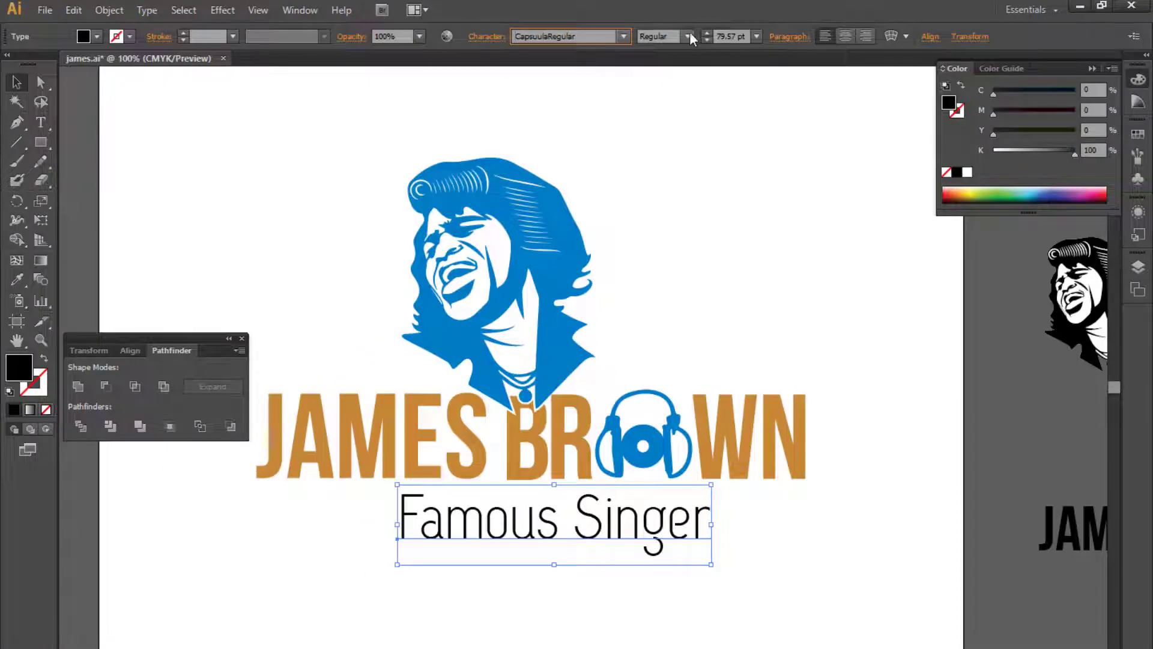
click(733, 157)
key(ctrl+minus)
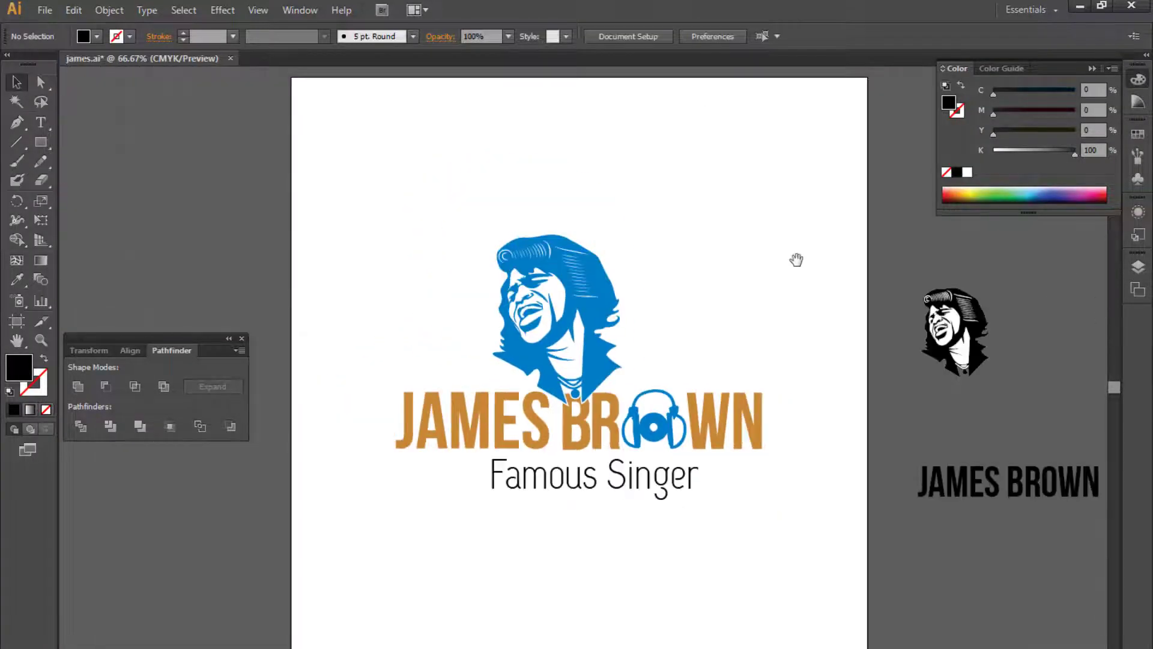
- Nudge the Famous Singer tagline into place beneath the JAMES BROWN lettering
click(630, 489)
key(Up)
key(Up)
key(Up)
key(Up)
key(Left)
key(Left)
key(Down)
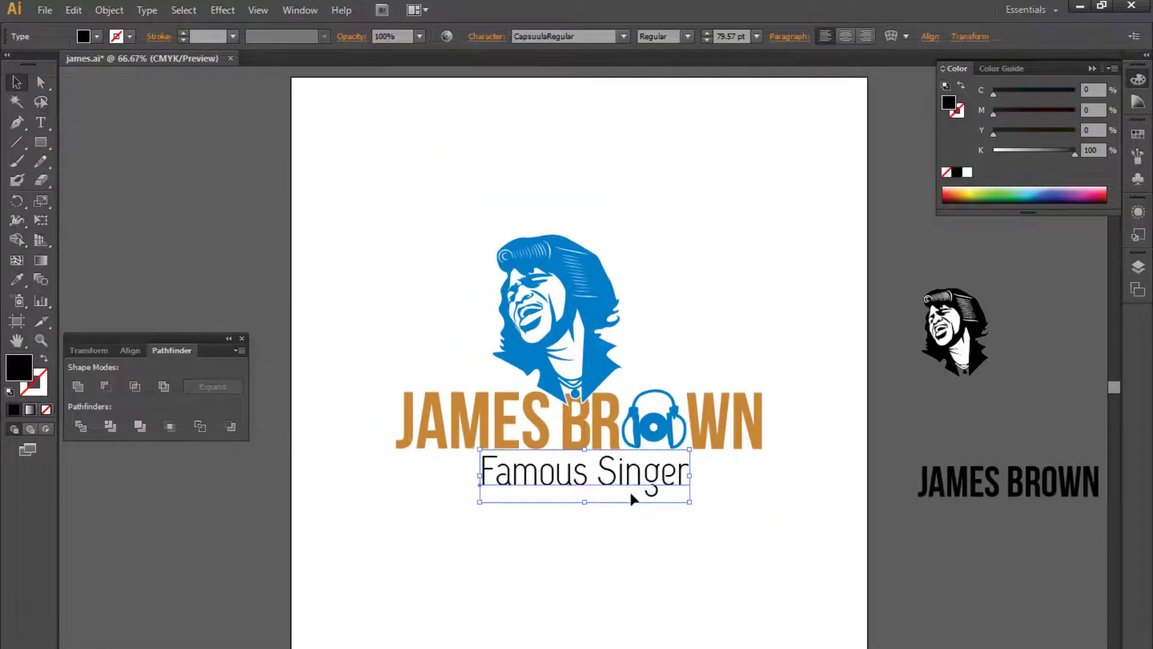
key(Down)
key(Down)
key(Left)
- Align the tagline and the logo group to their horizontal centres
shift+click(590, 424)
click(532, 37)
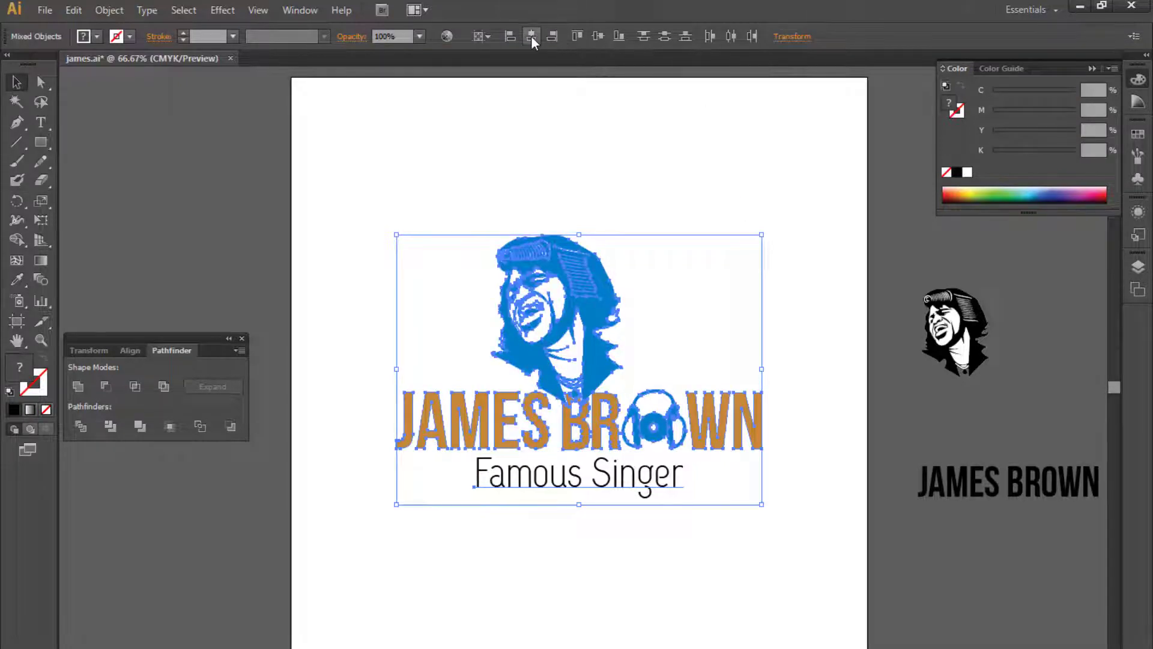
click(741, 232)
key(ctrl+plus)
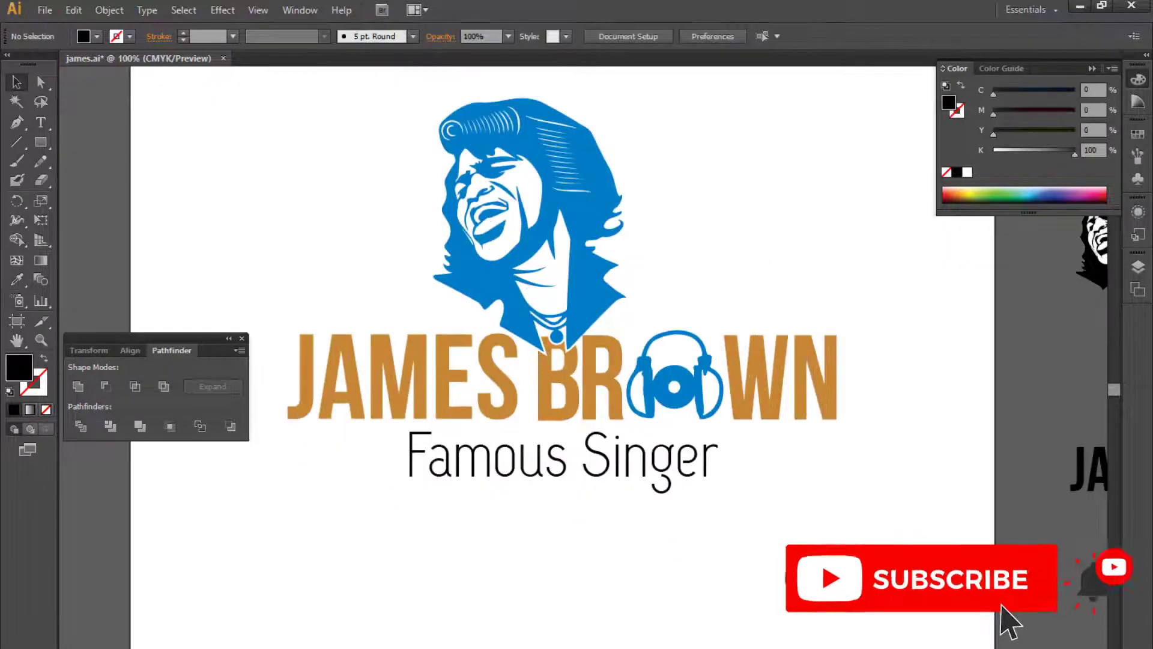
- Draw a short horizontal line right of the tagline and give it a black stroke with a tapered width profile
click(18, 142)
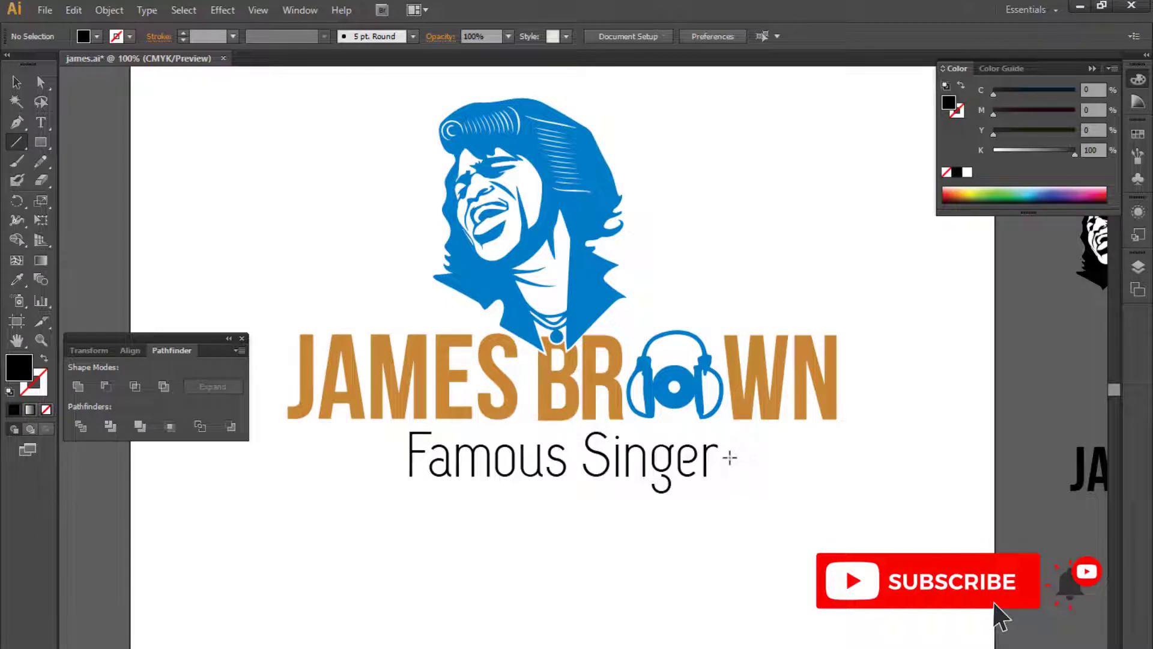
drag(724, 461, 838, 462)
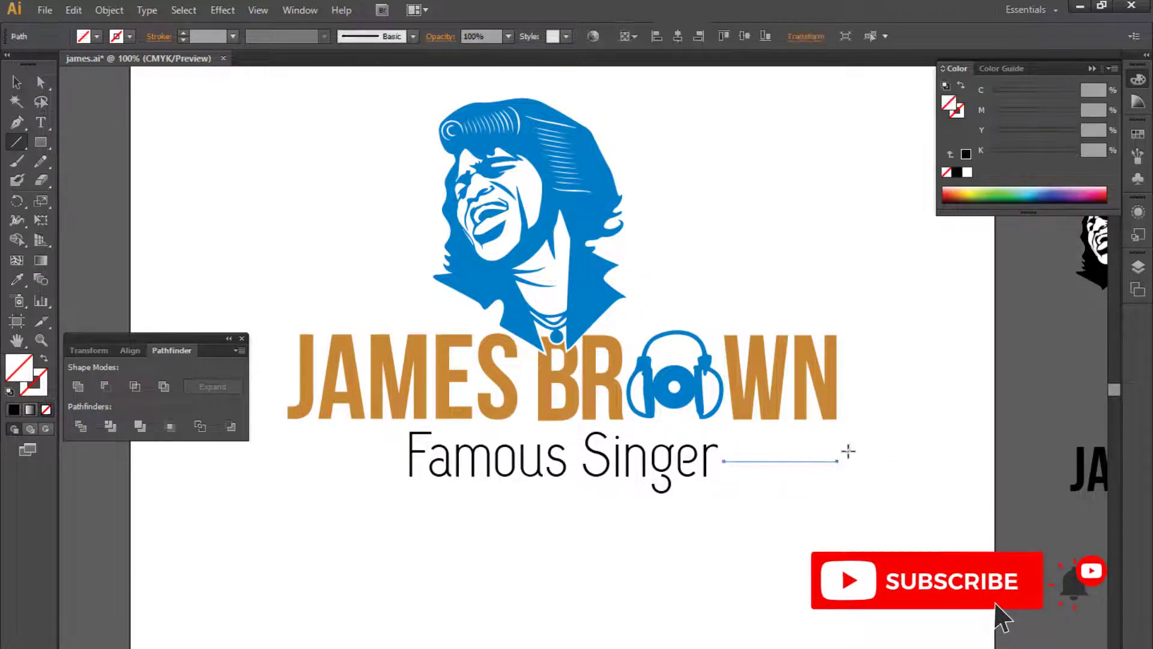
key(v)
click(15, 410)
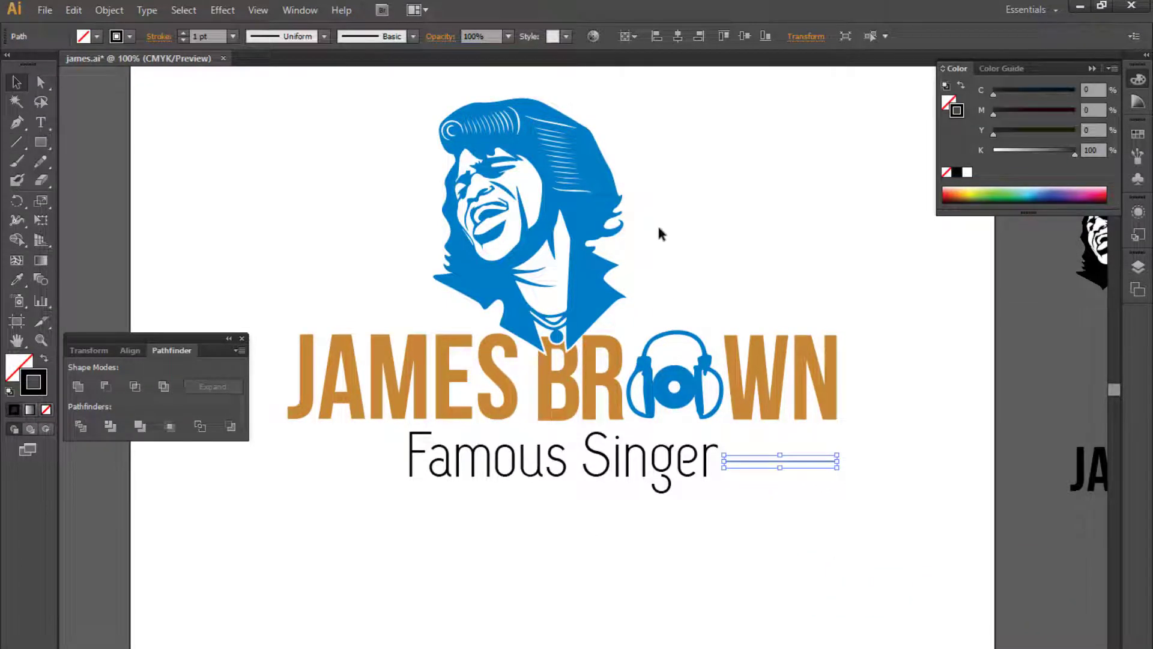
click(324, 36)
click(300, 175)
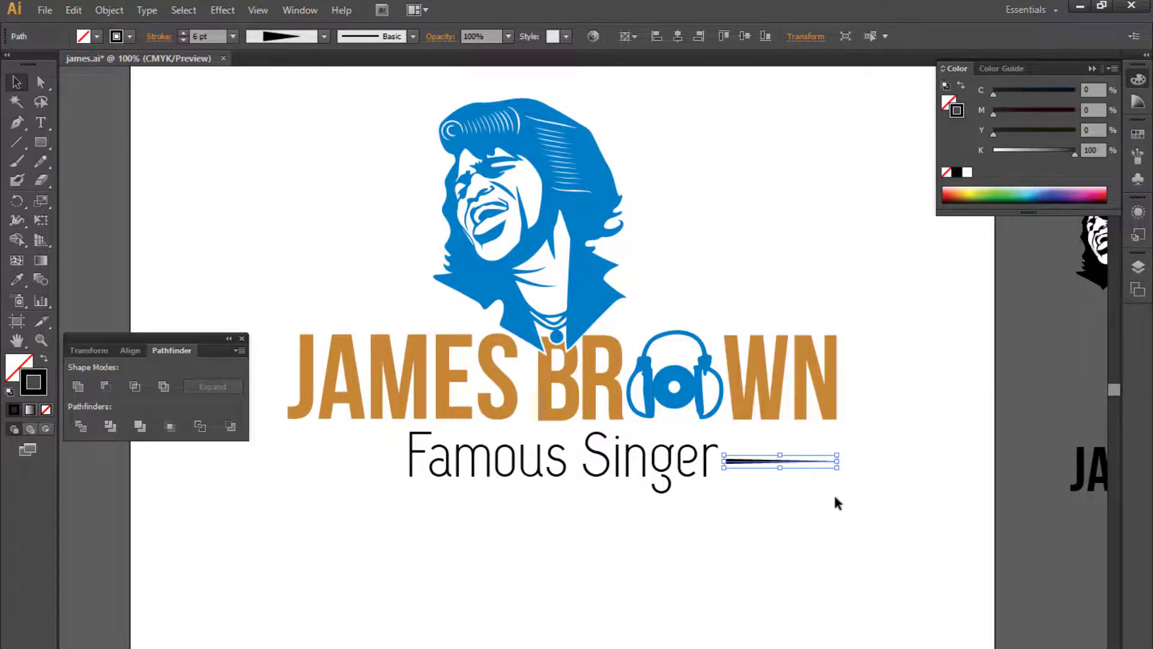
- Reflect the tapered line with the Reflect transform command
right_click(777, 463)
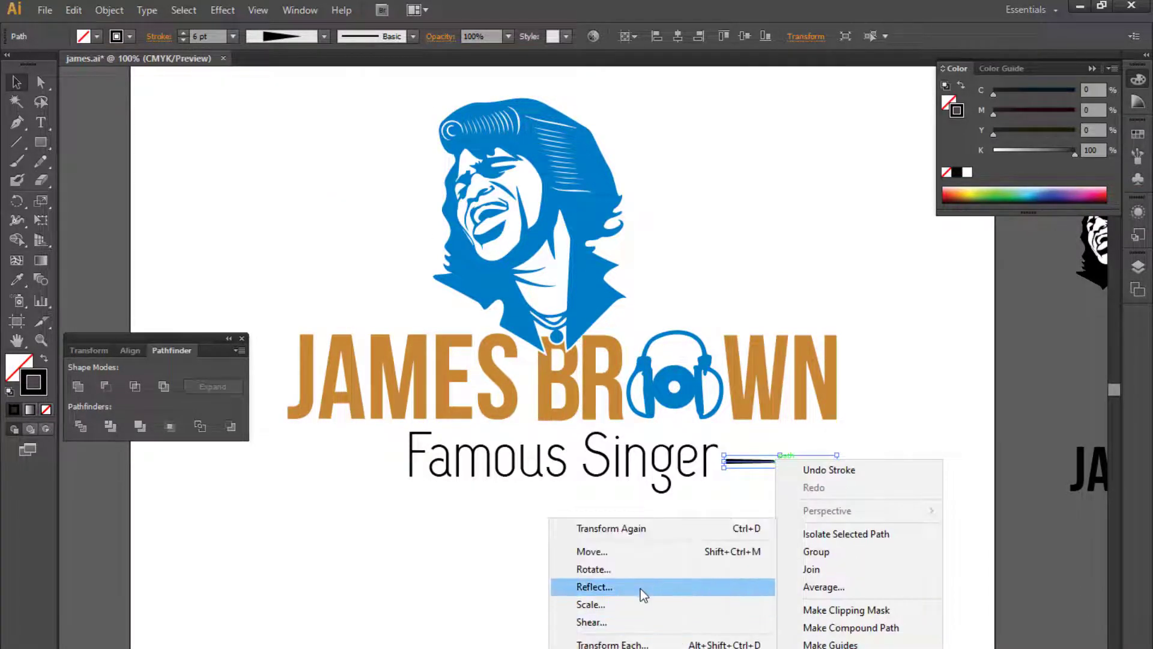
click(641, 588)
click(488, 431)
click(593, 464)
click(721, 523)
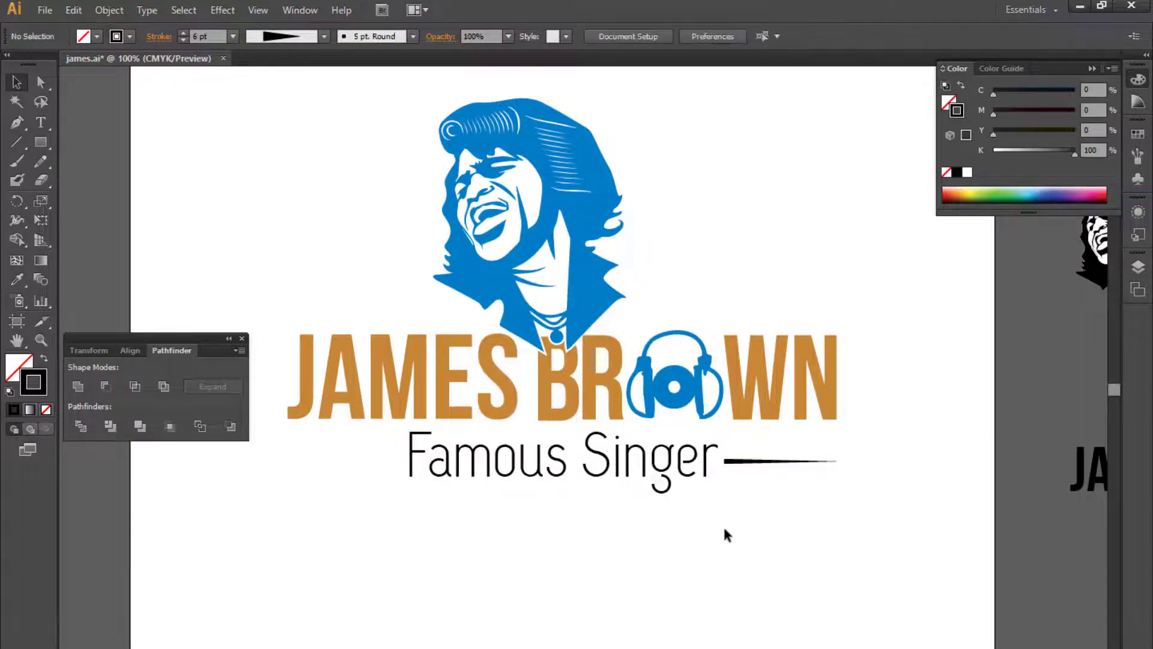
- Select the tapered line beside the tagline and expand its appearance
key(ctrl+plus)
drag(756, 548, 836, 536)
click(905, 491)
click(109, 10)
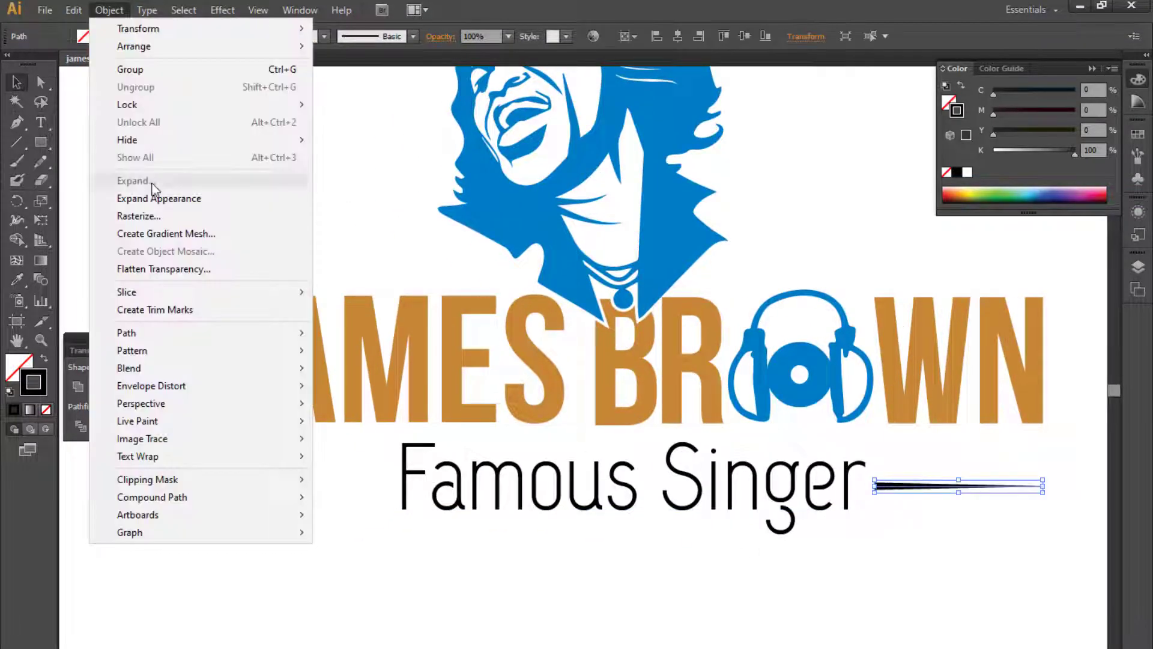
click(154, 194)
- Copy the expanded line to the left of the tagline and reflect the copy so it points the opposite way
mouse_move(895, 485)
mouse_down()
mouse_move(258, 484)
mouse_move(381, 493)
mouse_move(386, 423)
mouse_move(399, 498)
mouse_up()
right_click(398, 498)
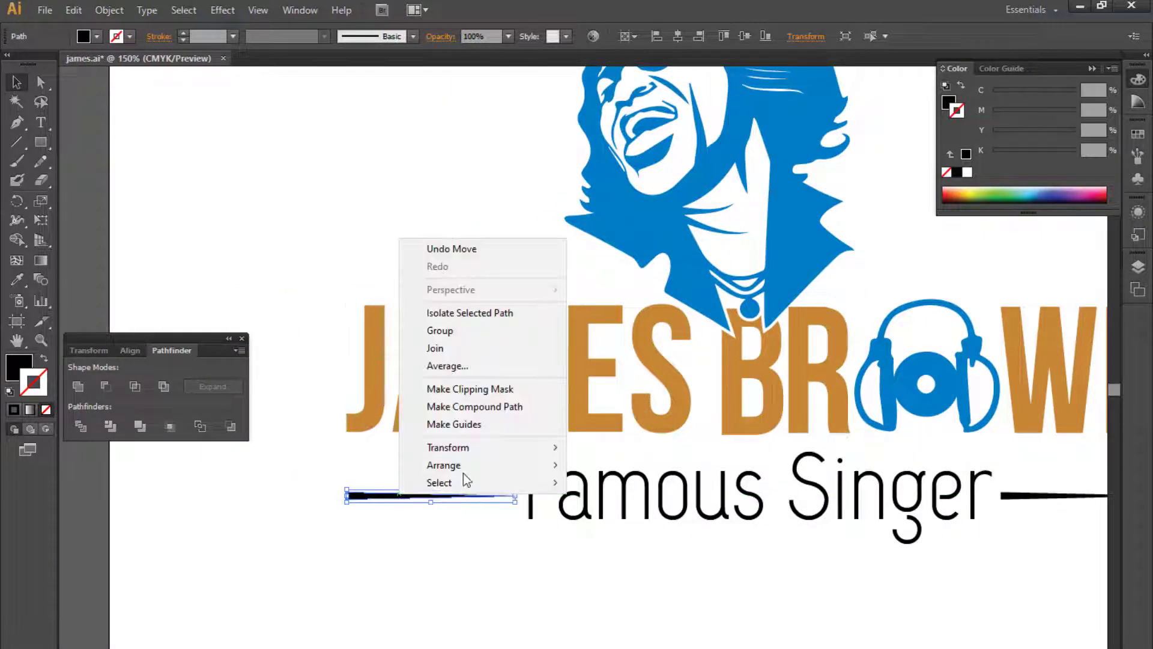
mouse_move(489, 445)
click(598, 500)
click(591, 469)
click(614, 595)
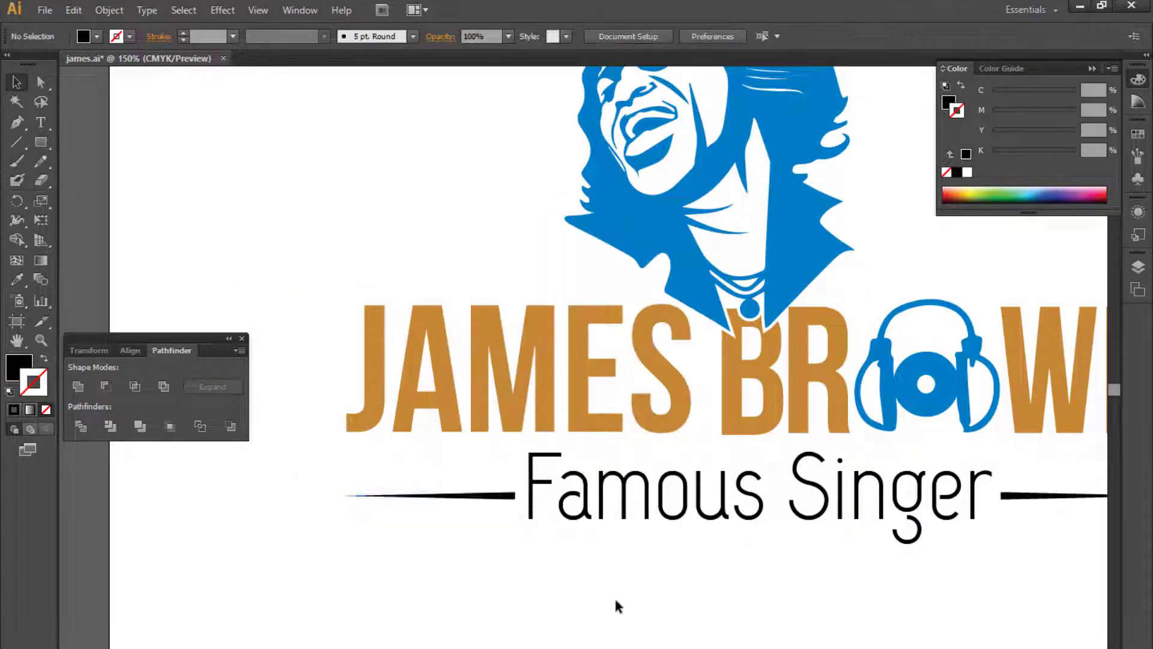
- Set the fill of the line right of the tagline to 30% black
key(ctrl+minus)
key(ctrl+minus)
drag(653, 531, 587, 574)
click(721, 480)
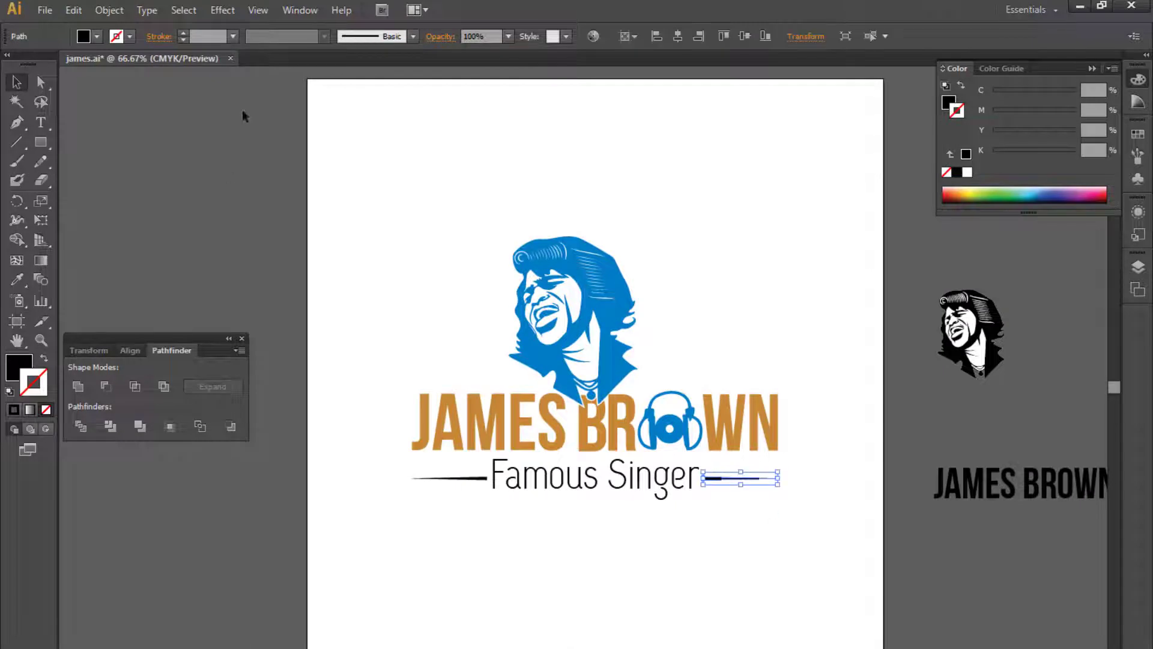
click(946, 105)
text(30)
key(Return)
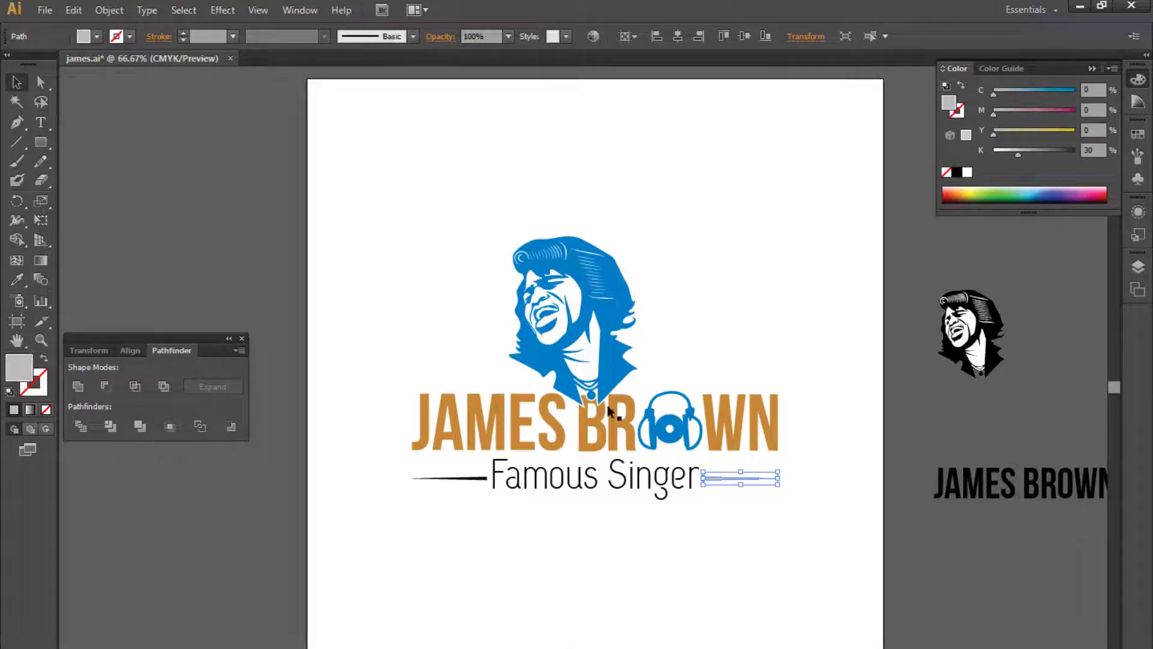
- Set the fill of the line left of the tagline to 40% black
drag(459, 481, 457, 478)
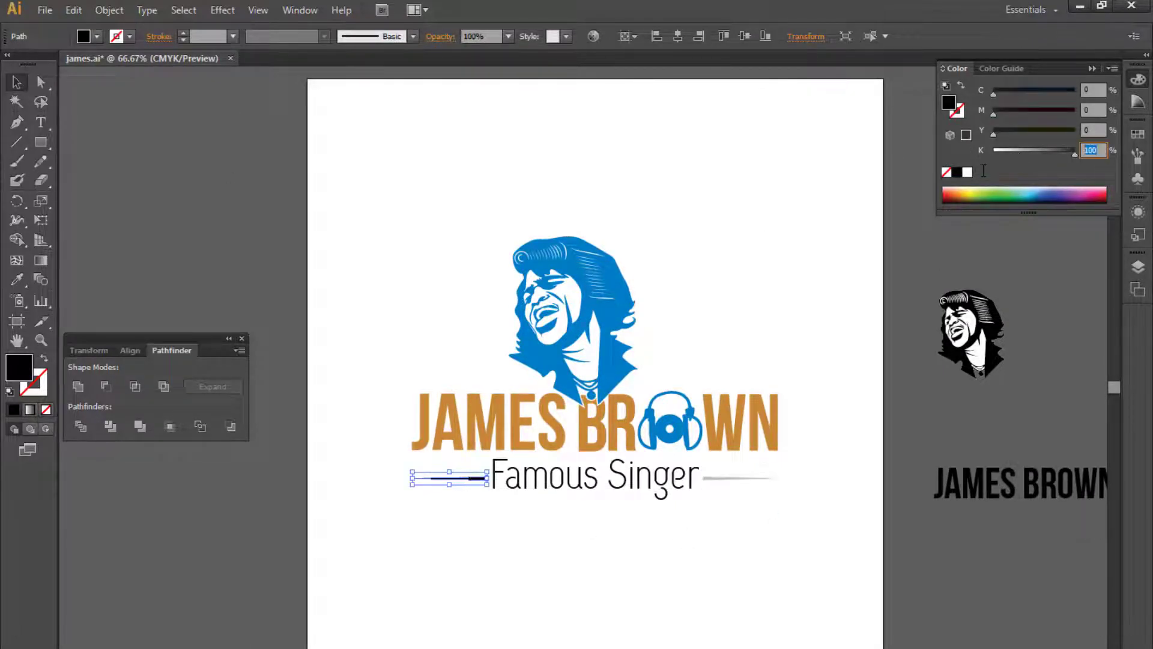
text(40)
key(Return)
click(729, 559)
key(ctrl+1)
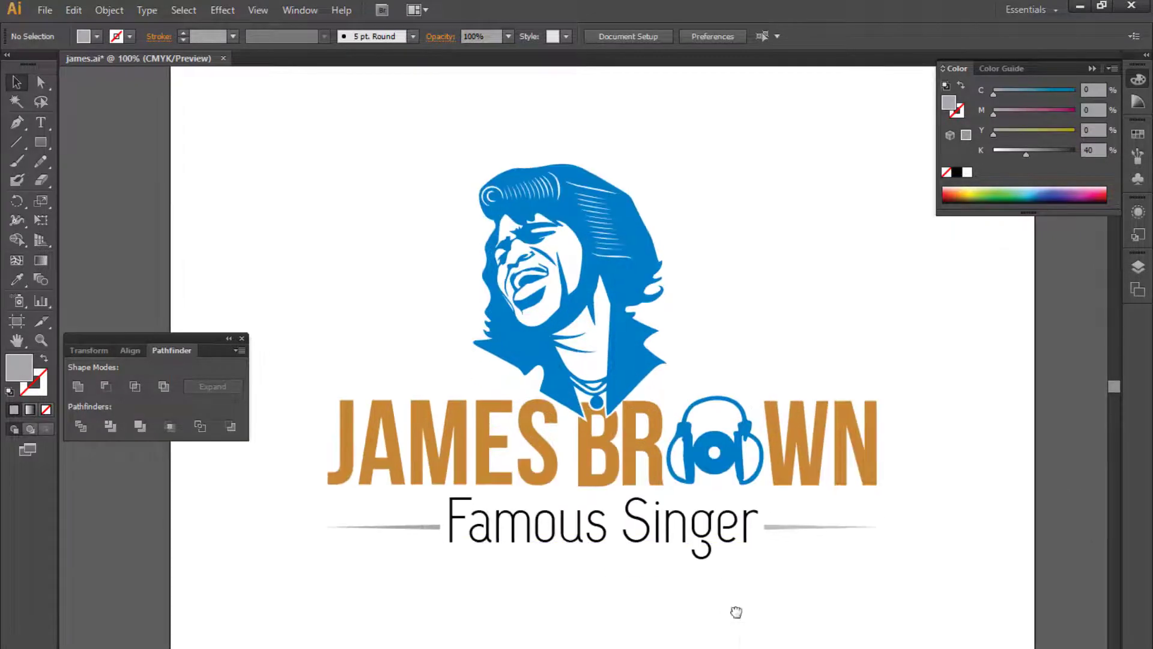
- Apply the orange colour of the JAMES BROWN lettering to the Famous Singer tagline with the Eyedropper
click(683, 539)
key(i)
click(857, 438)
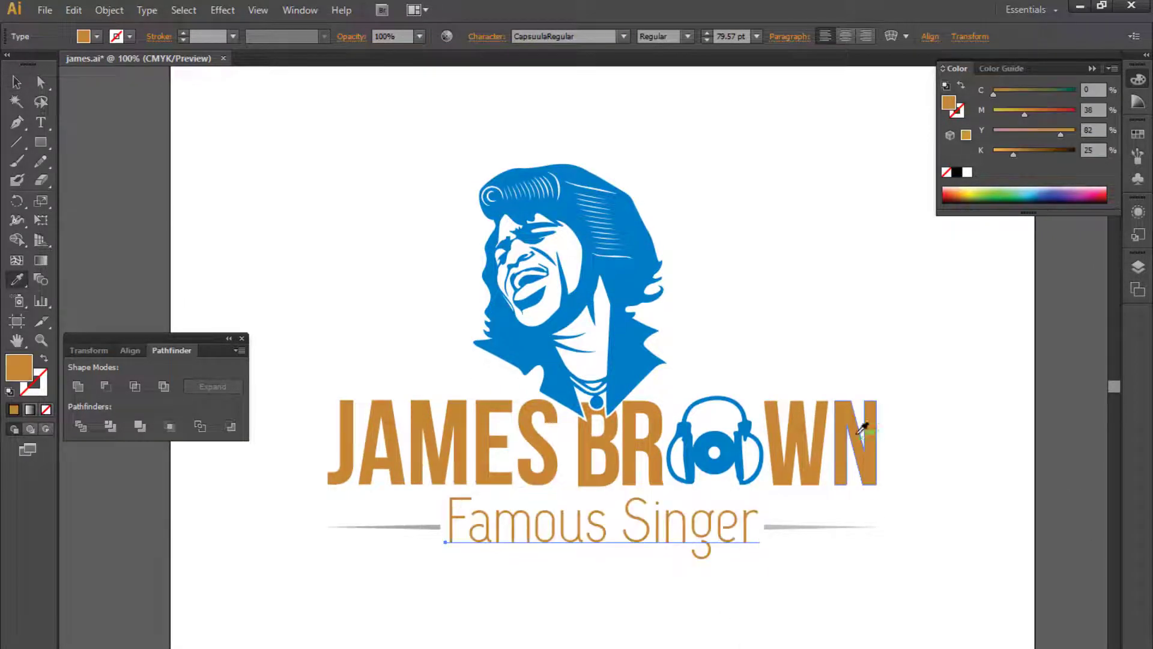
key(v)
click(849, 337)
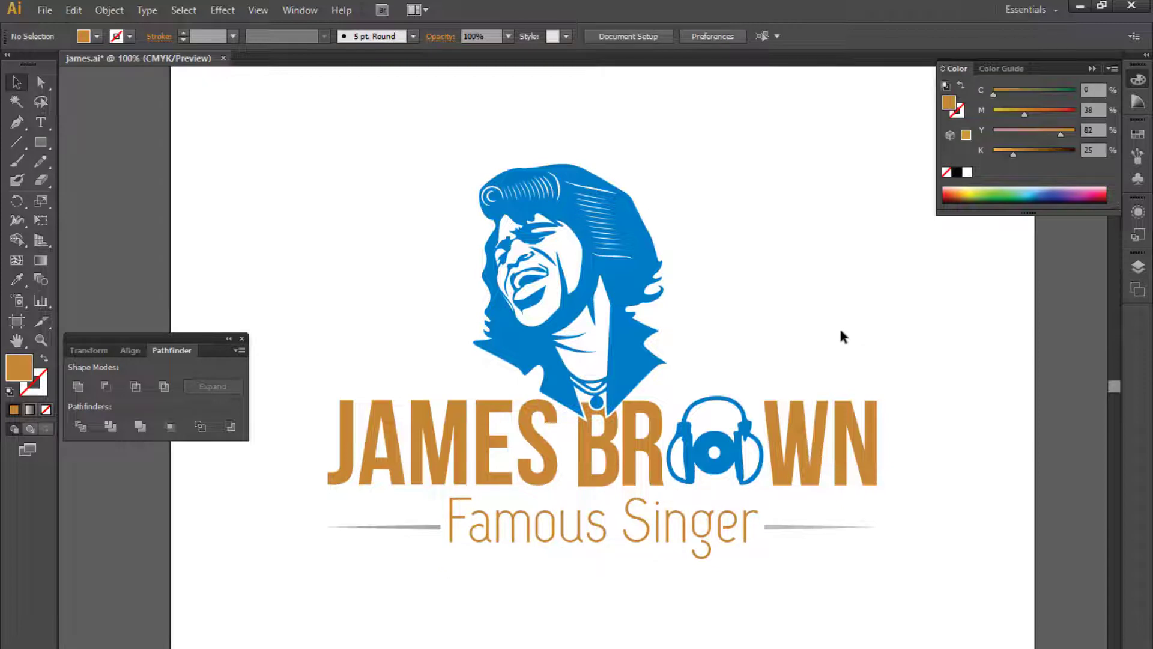
- Select all parts of the logo and group them together
key(ctrl+minus)
key(ctrl+minus)
drag(785, 346, 762, 361)
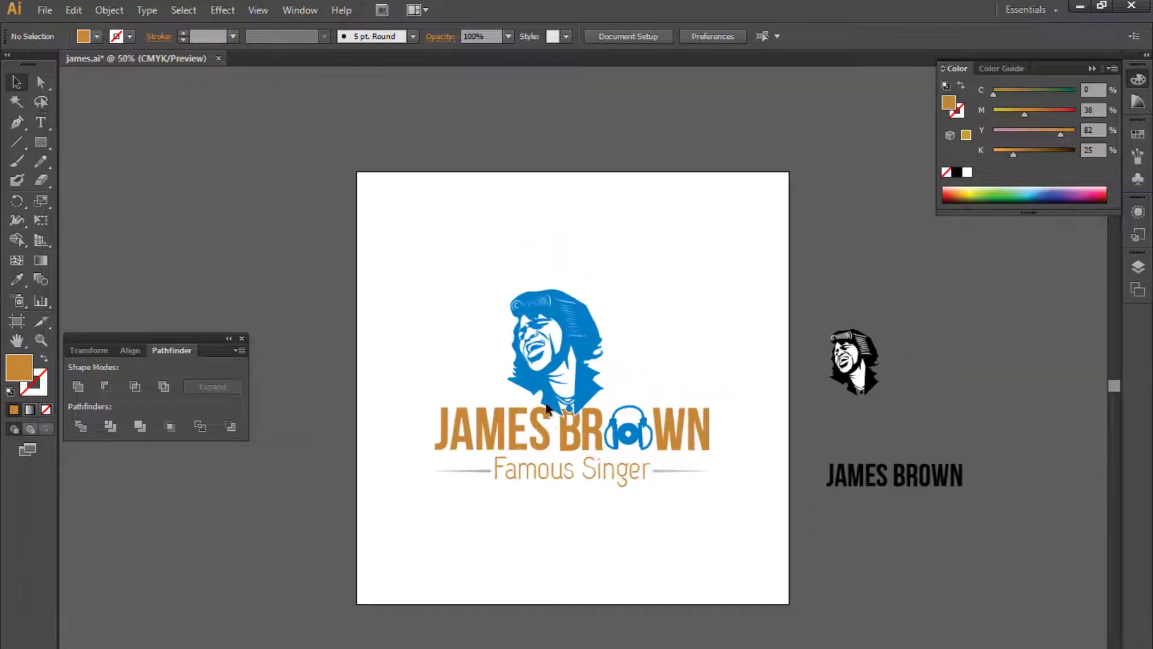
drag(346, 176, 751, 562)
right_click(608, 424)
click(636, 492)
key(ctrl+shift+a)
- Save the Illustrator document
click(45, 10)
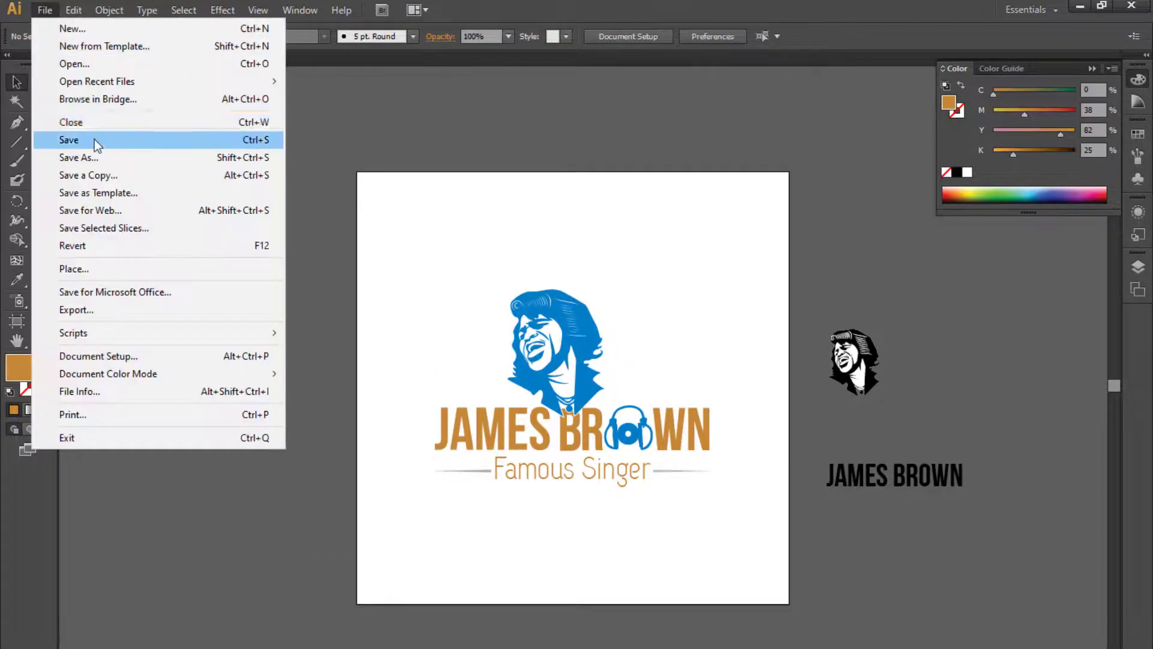
click(90, 136)
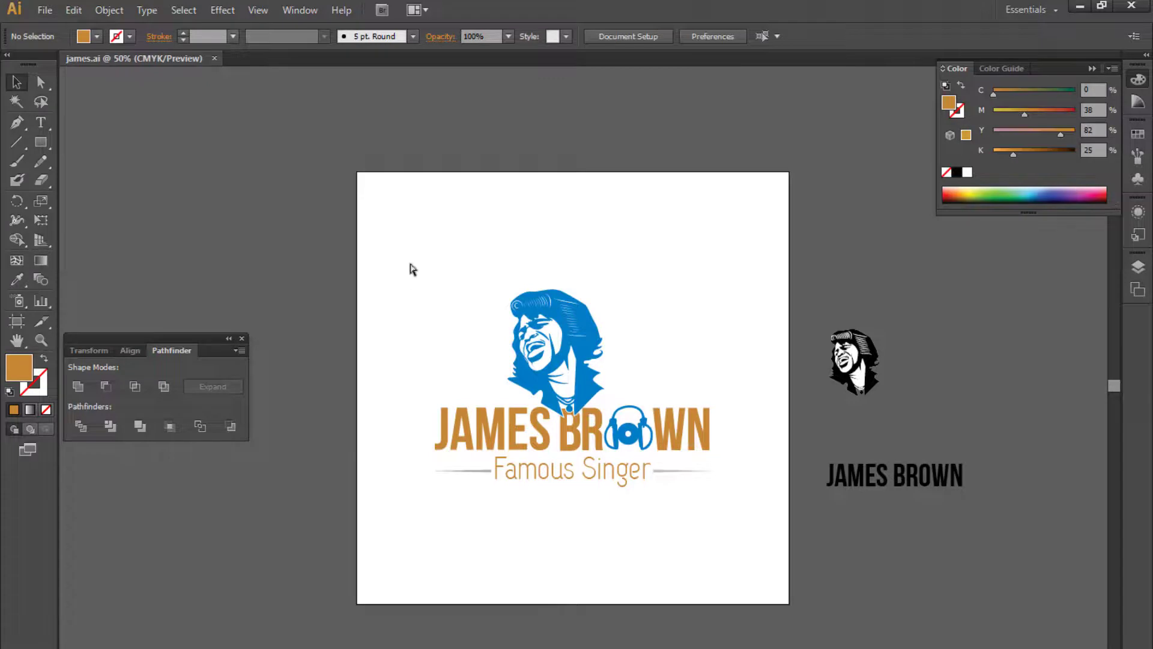
drag(405, 259, 412, 283)
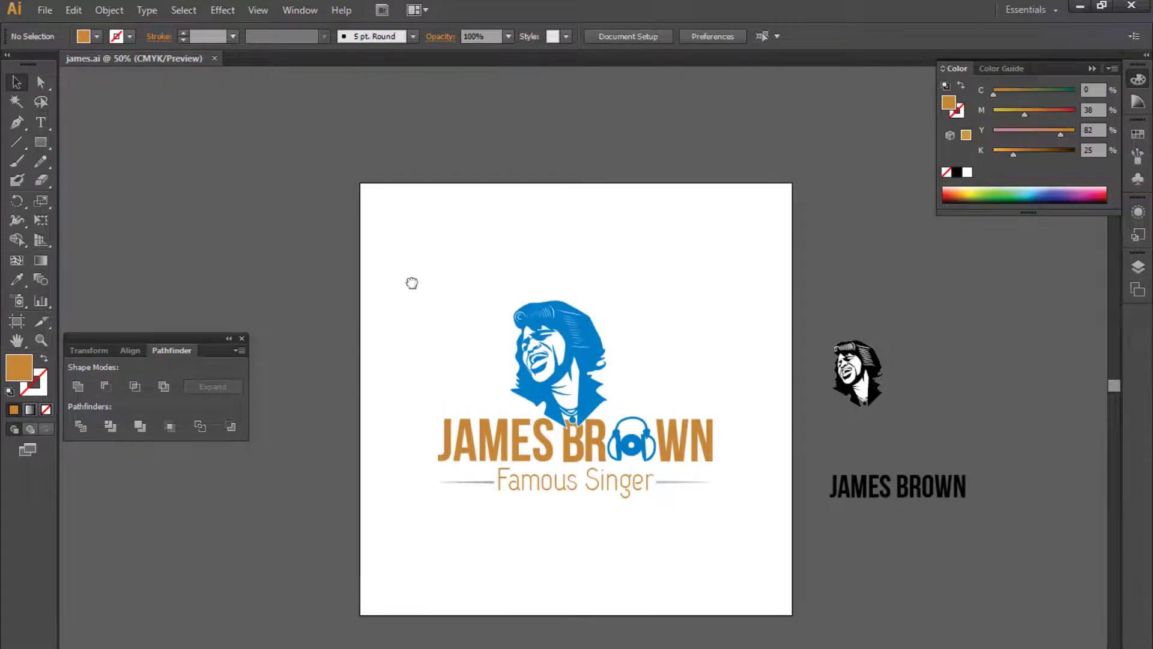
- Switch to Photoshop with the Logo_mockup_on_wood_wall mockup open and dismiss the missing-fonts warning
click(579, 337)
click(590, 269)
click(1080, 6)
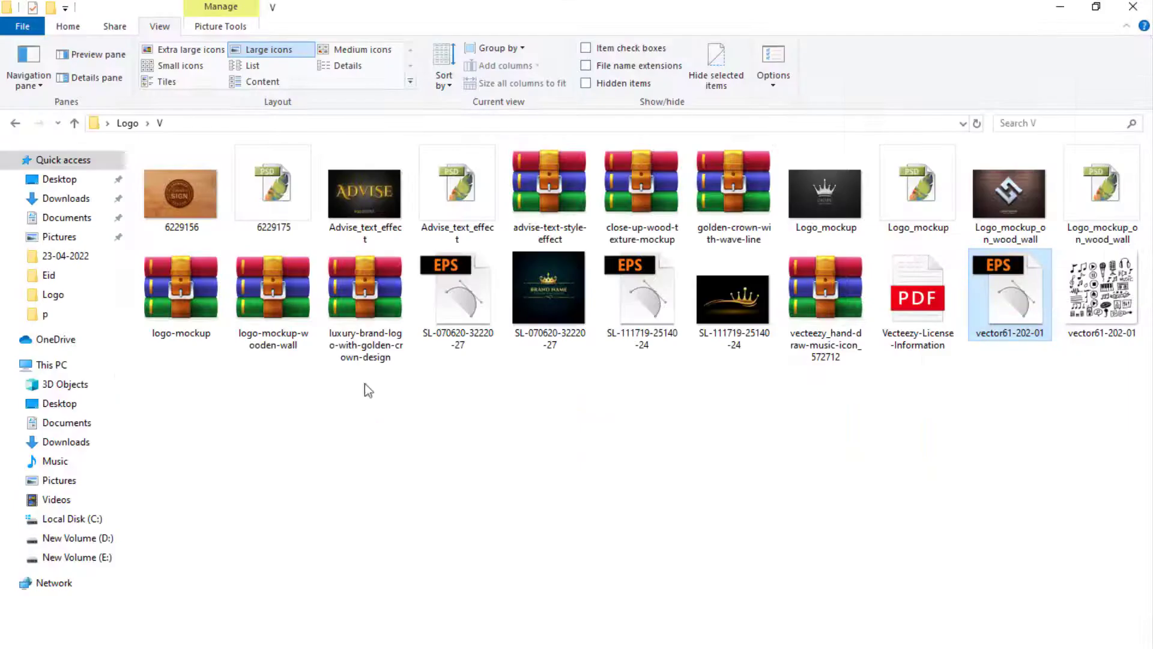
click(1084, 8)
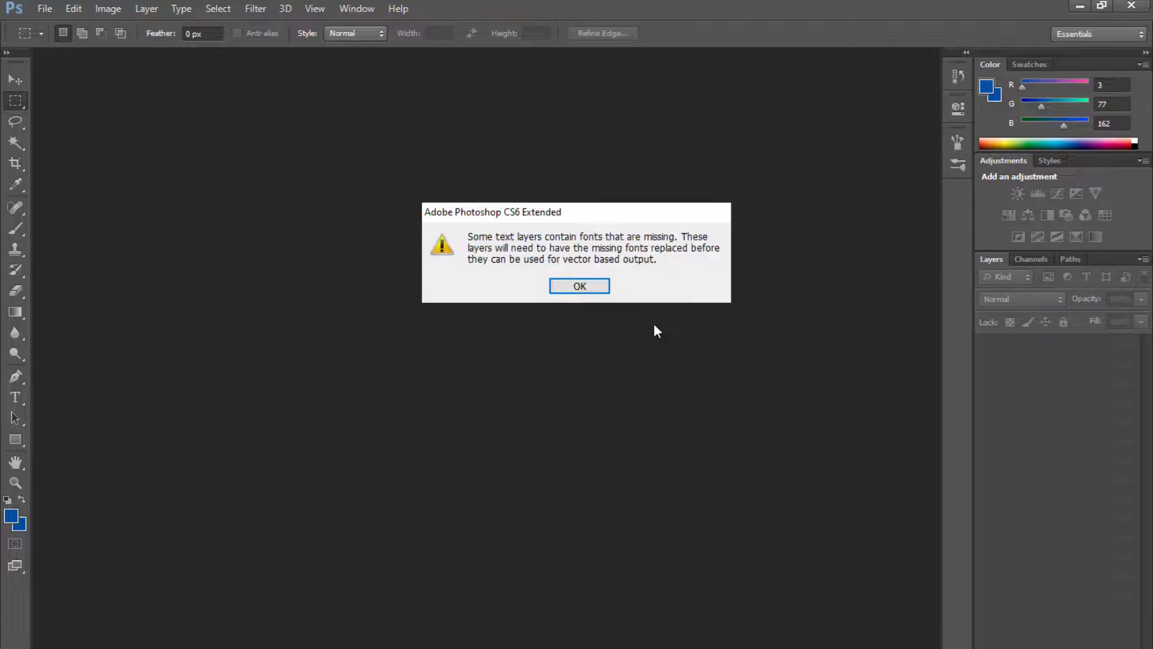
key(Return)
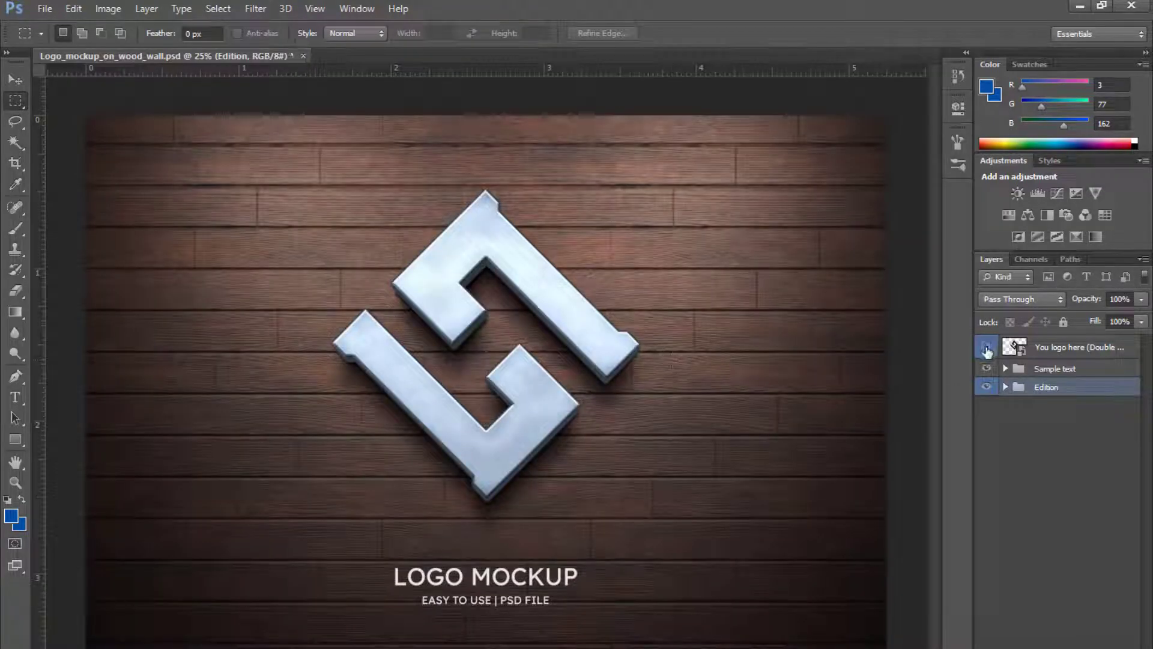
- Hide the EASY TO USE | PSD FILE text layer inside the Sample text group
click(986, 369)
click(988, 369)
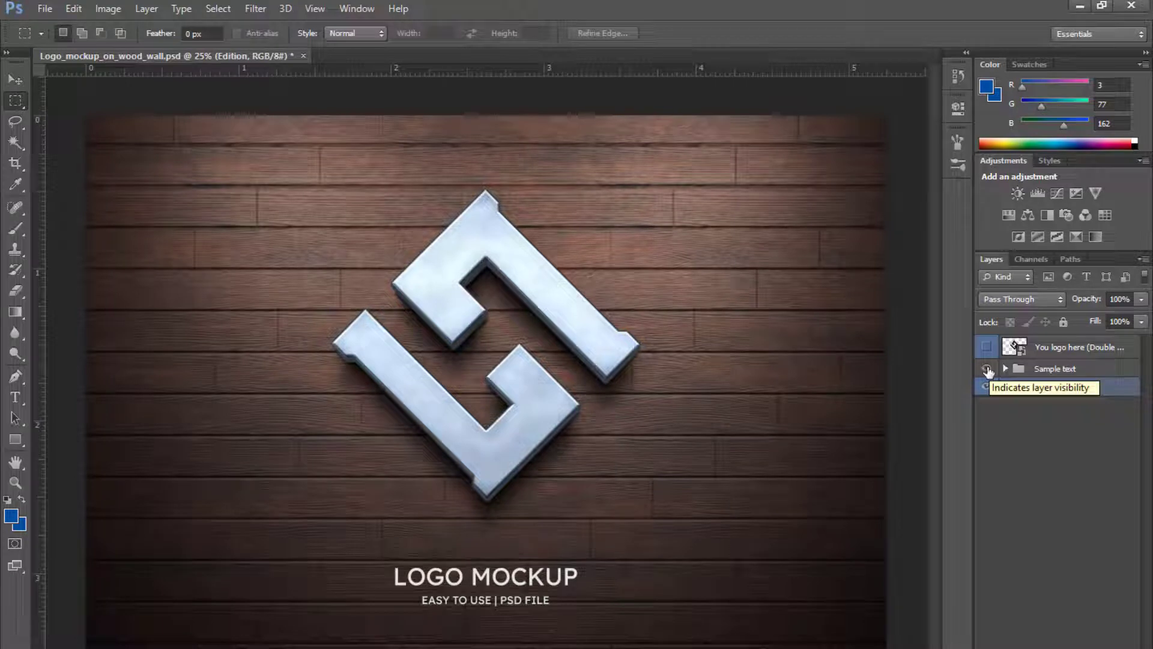
click(986, 388)
click(986, 388)
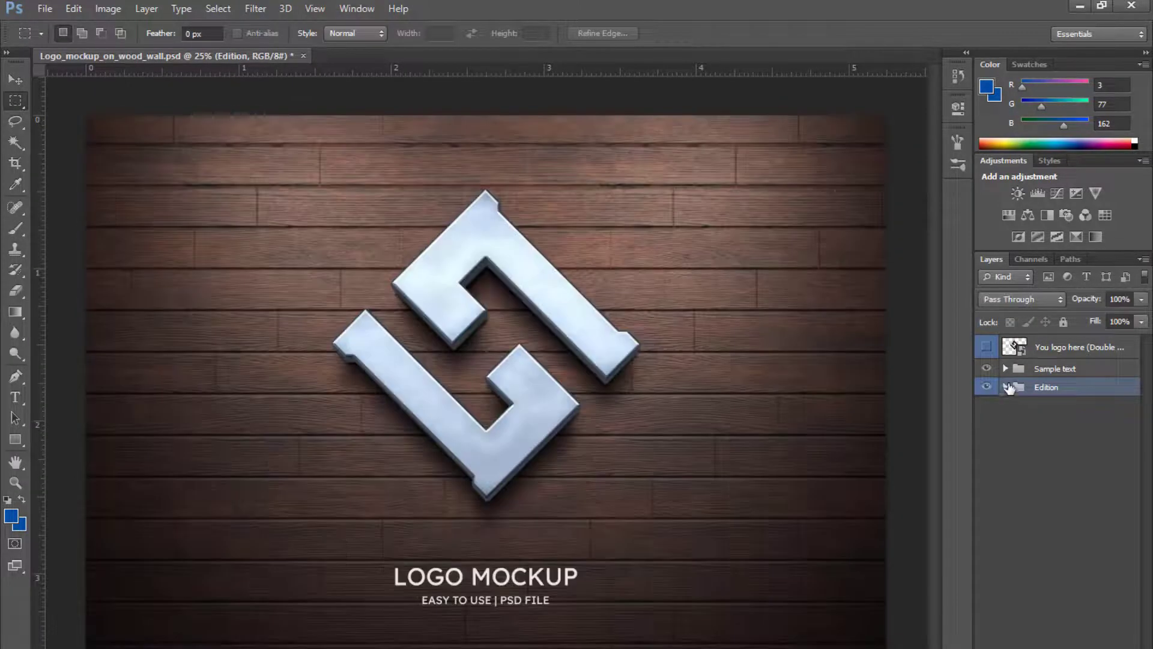
click(1006, 369)
click(987, 414)
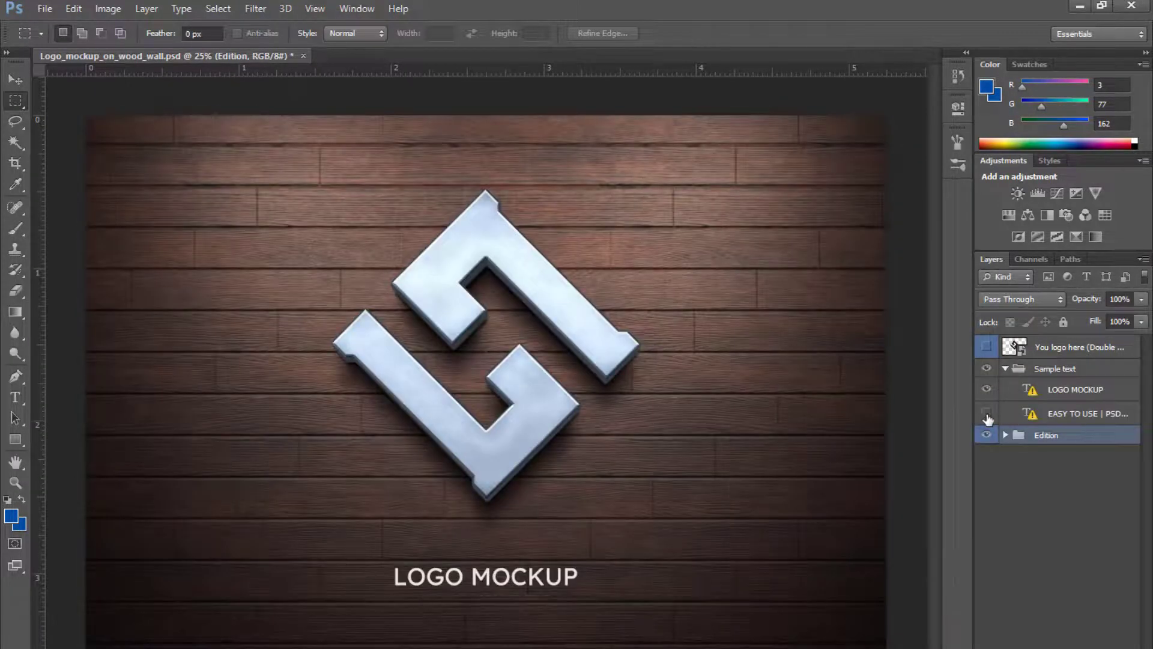
- Open the mockup's logo smart object for editing, then copy the grouped James Brown logo in Illustrator
double_click(1021, 351)
click(639, 310)
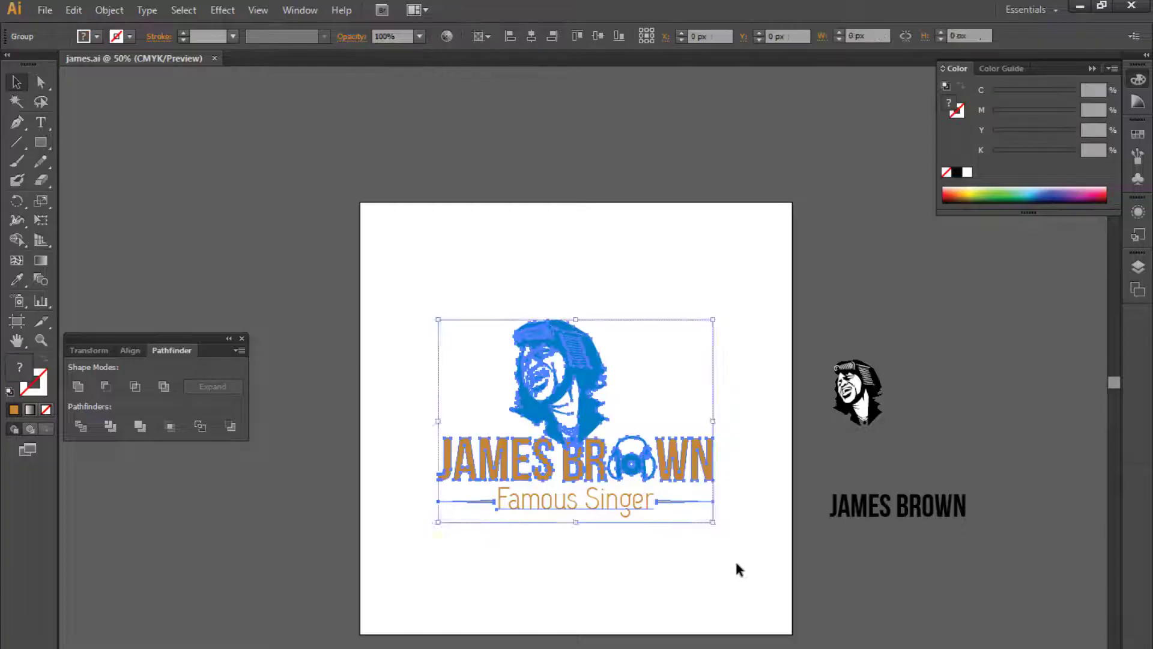
key(ctrl+c)
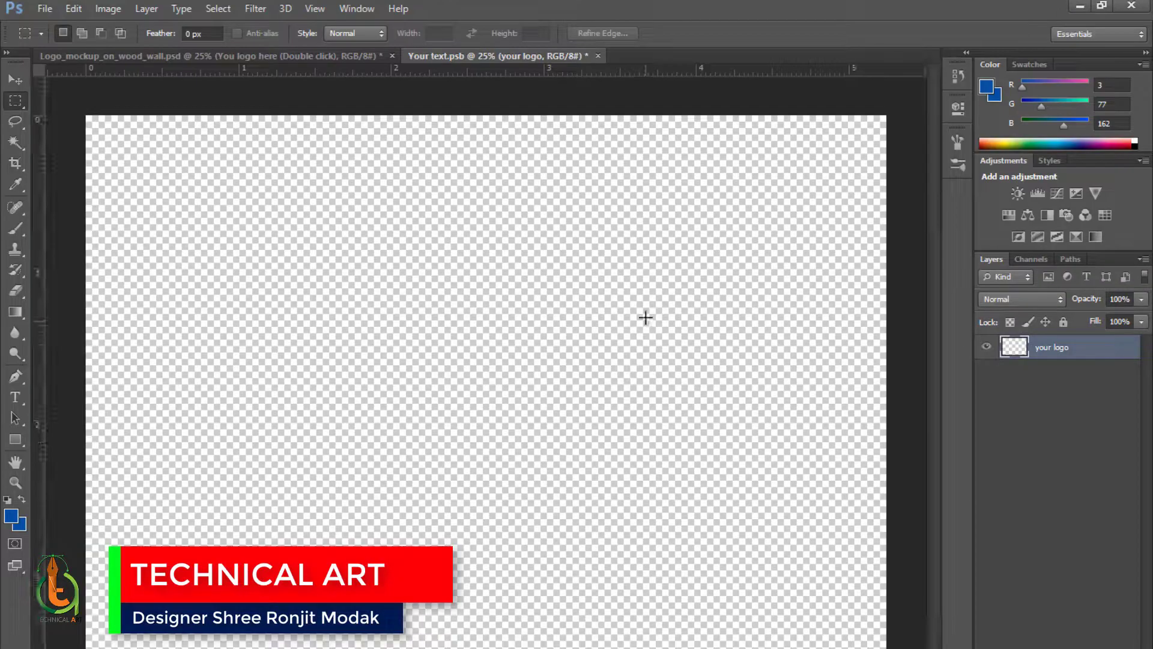
- Paste the logo into the smart object as a Smart Object, scale it to fit the canvas, and save
key(ctrl+v)
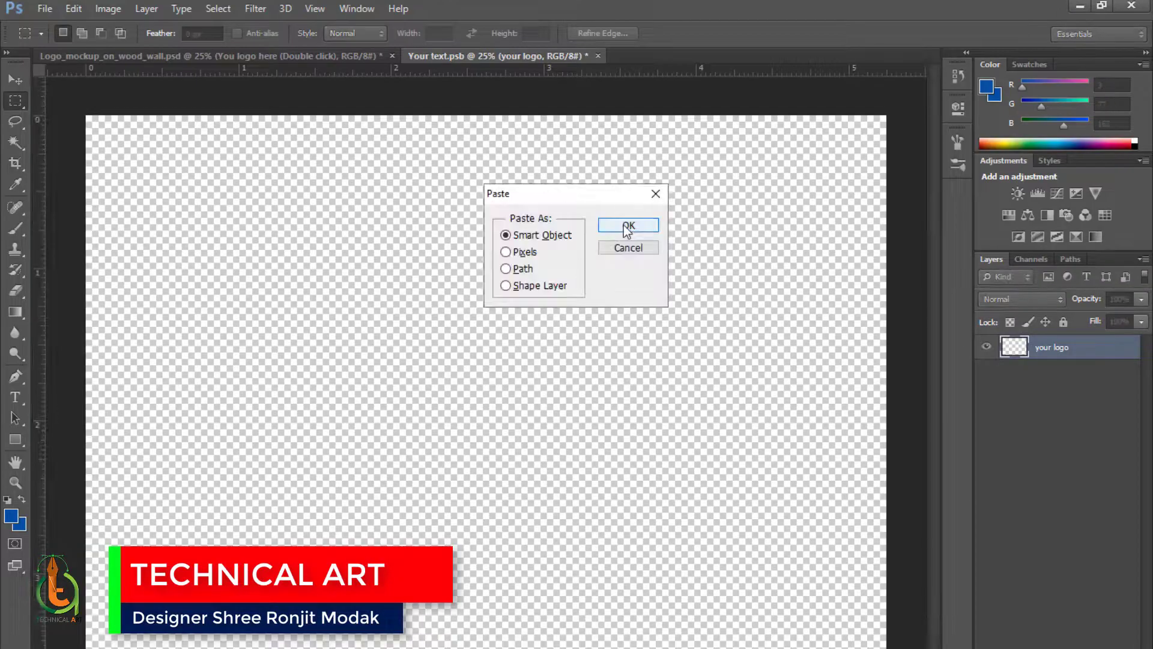
click(628, 226)
drag(487, 120, 484, 160)
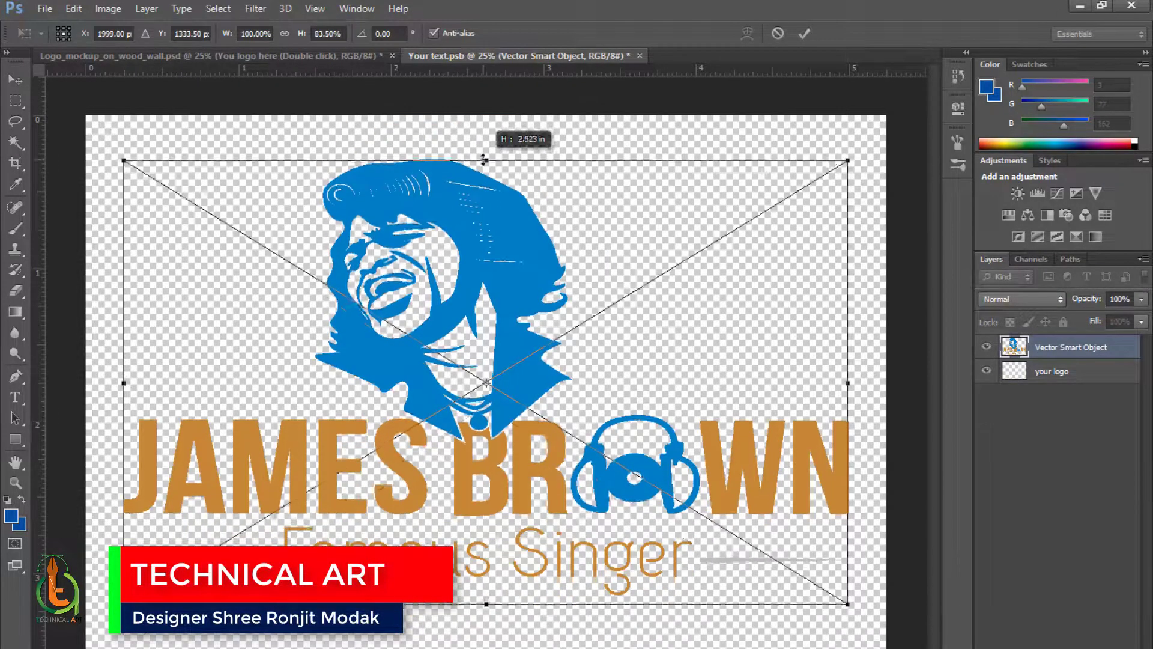
key(ctrl+z)
drag(847, 648, 626, 484)
key(ctrl+z)
drag(568, 374, 691, 462)
key(Return)
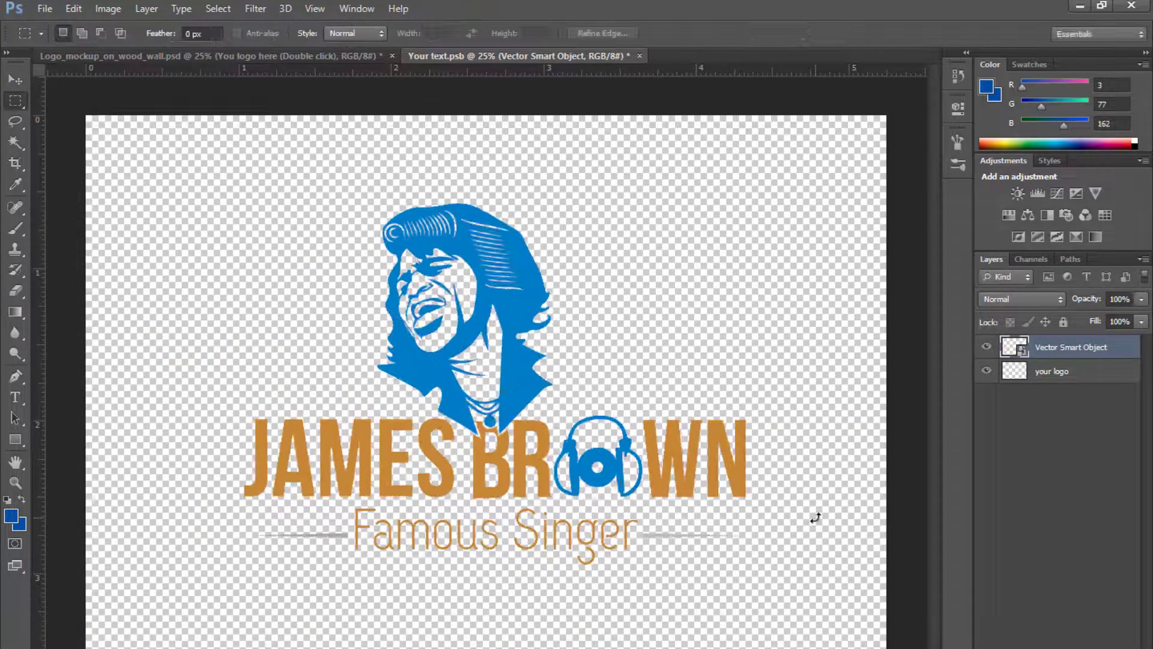
key(ctrl+s)
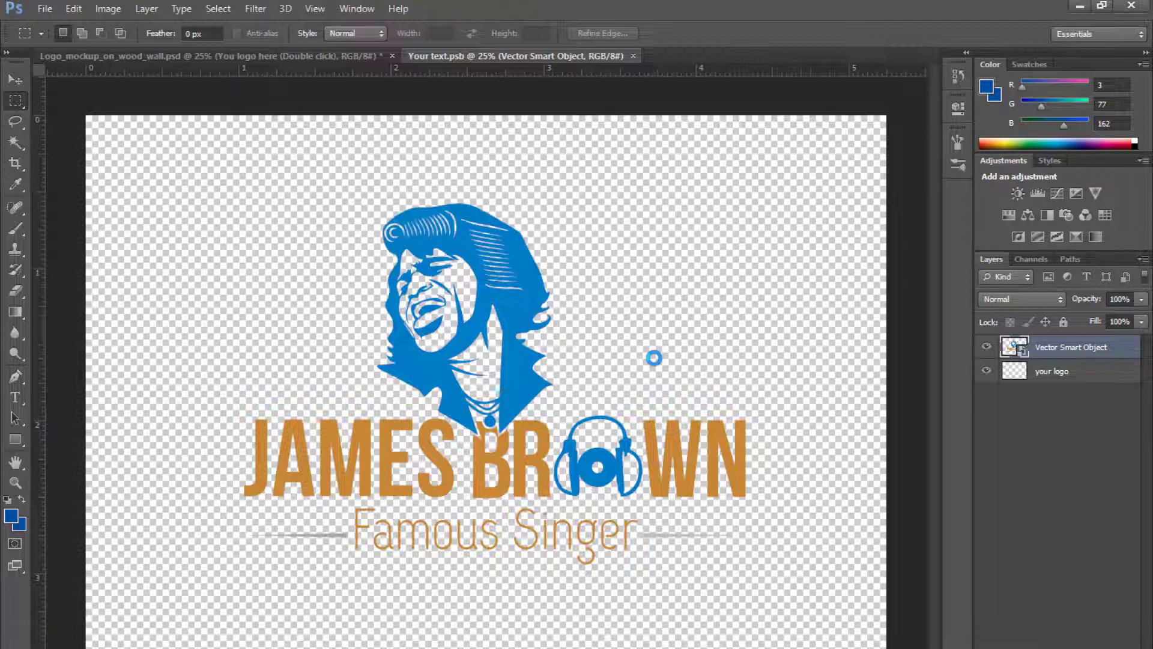
- Return to the mockup document and hide the Sample text group
click(239, 54)
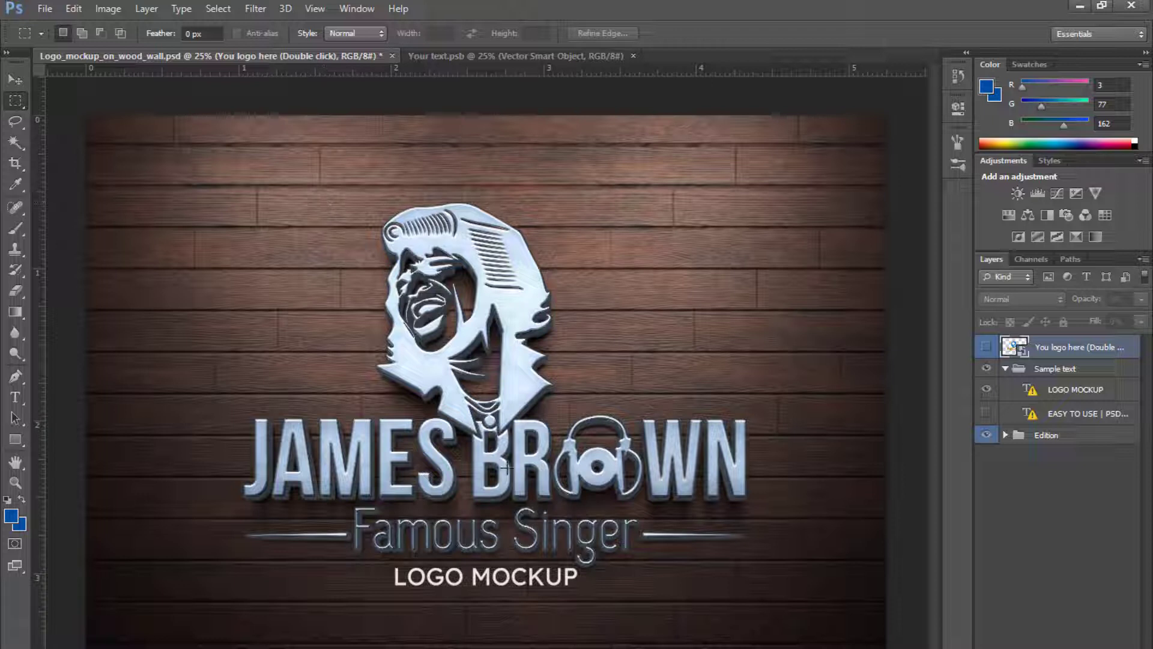
key(v)
drag(484, 580, 483, 592)
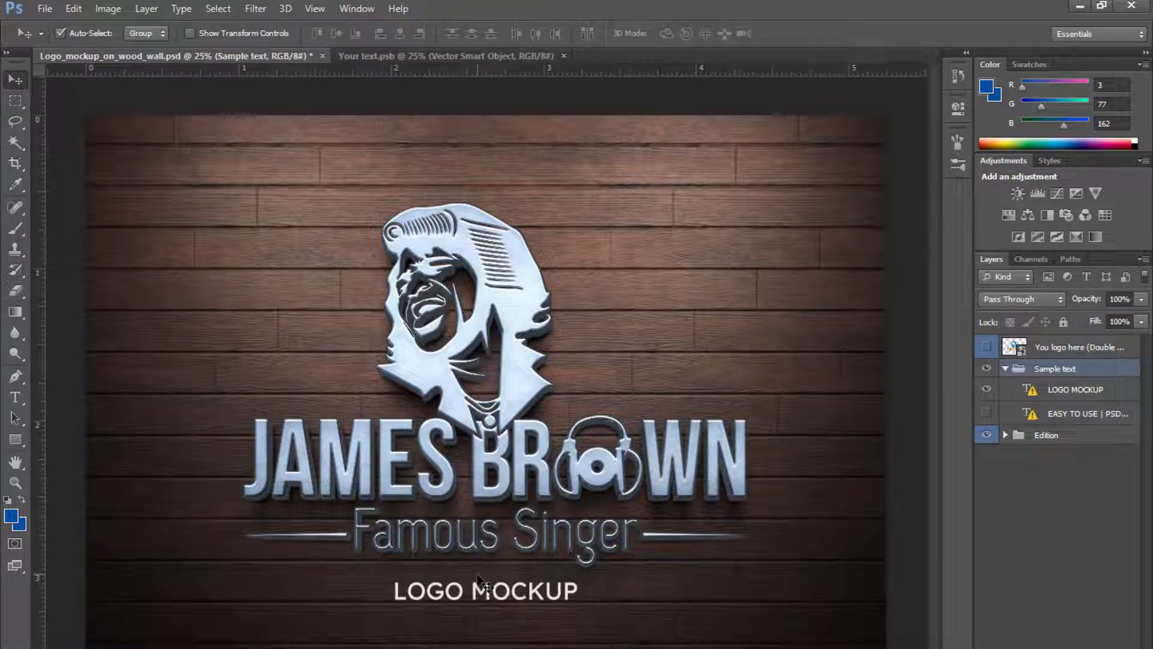
click(985, 371)
key(ctrl+minus)
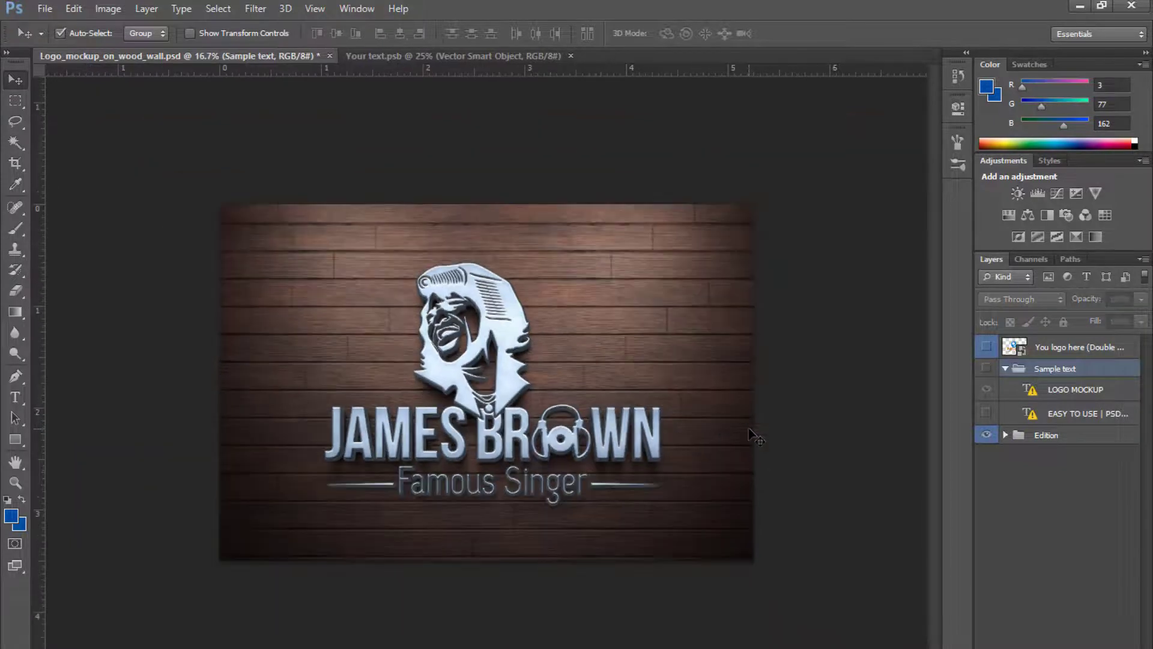
- Examine the layers inside the Edition group's LOGO folder
click(1005, 436)
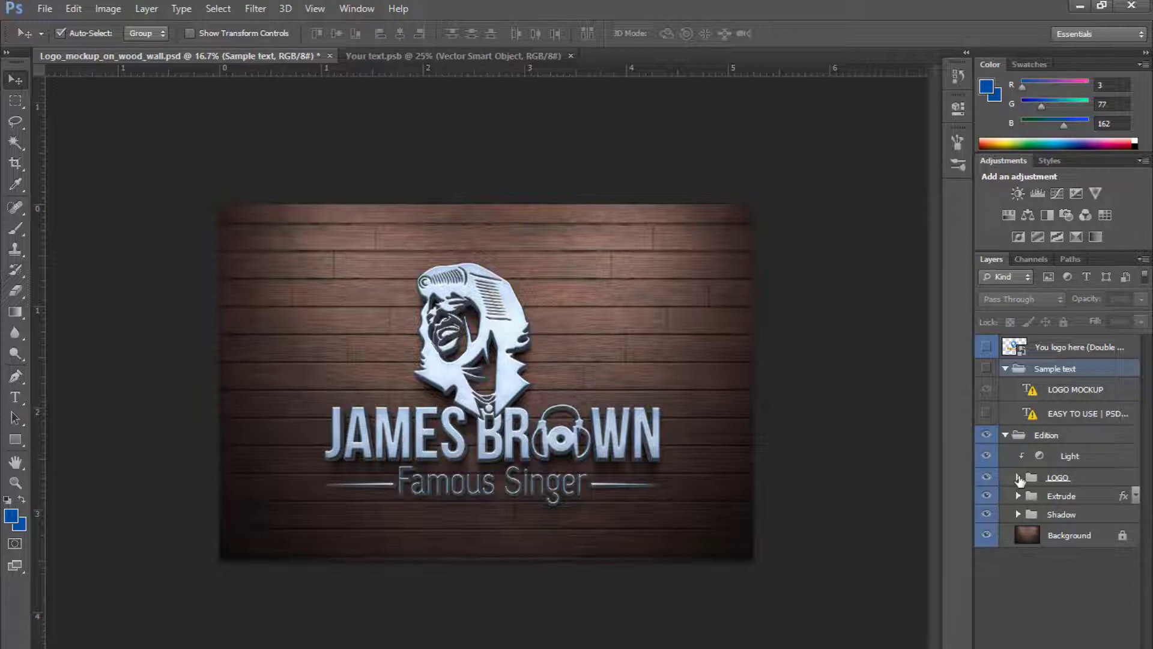
click(1018, 477)
click(986, 499)
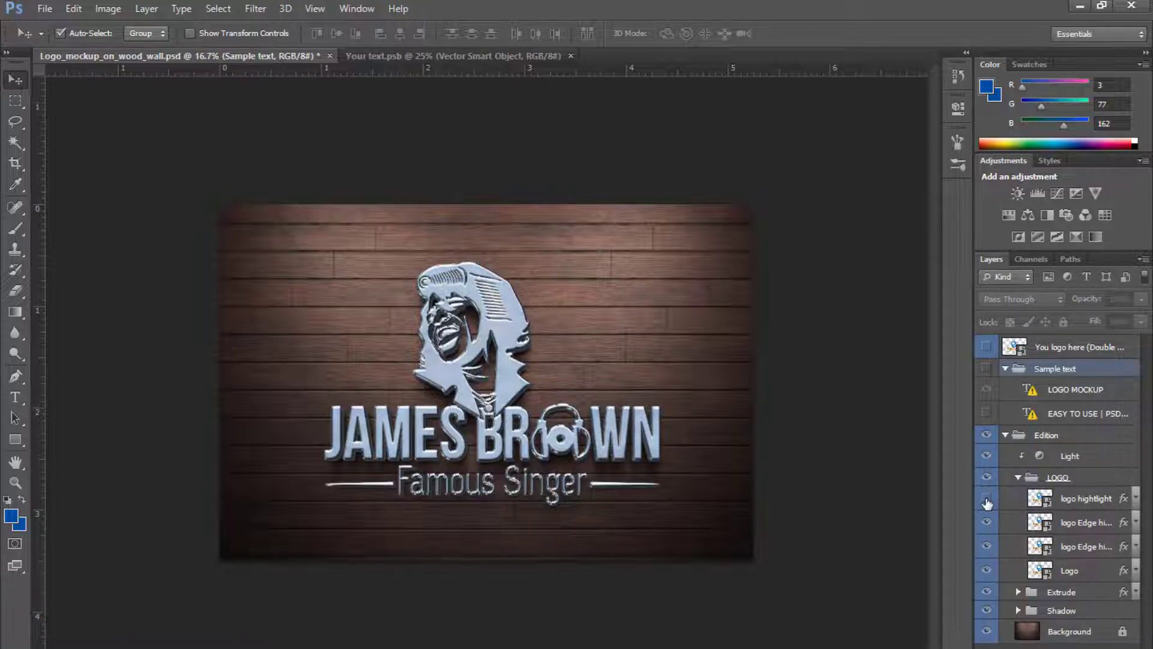
click(987, 501)
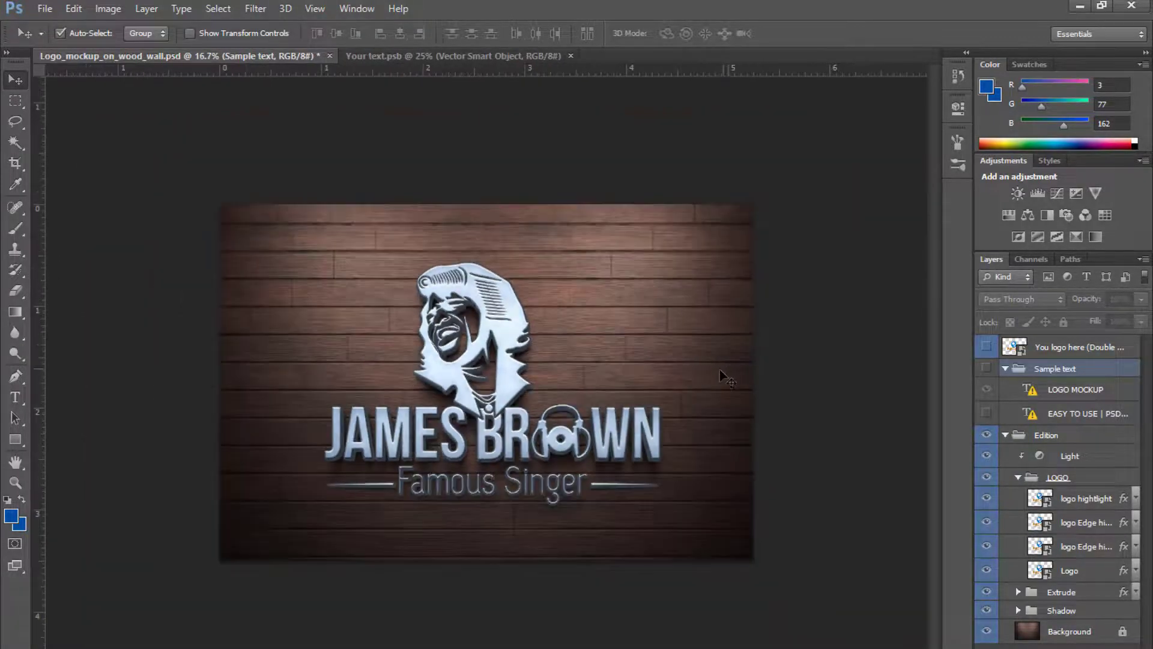
click(15, 100)
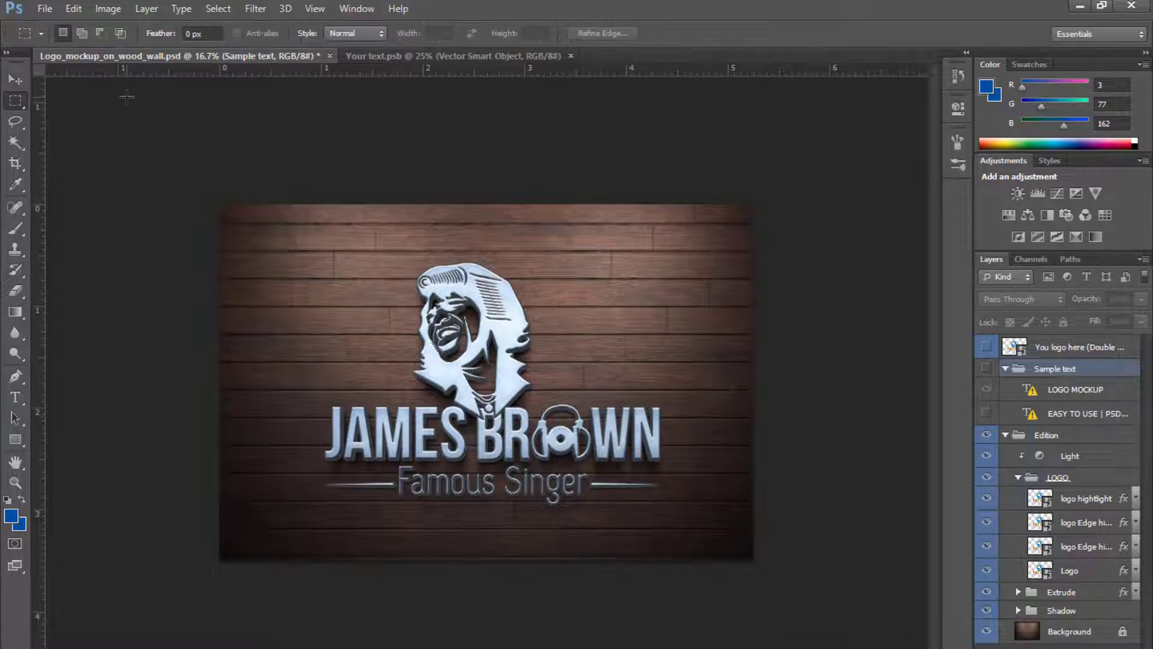
click(1046, 647)
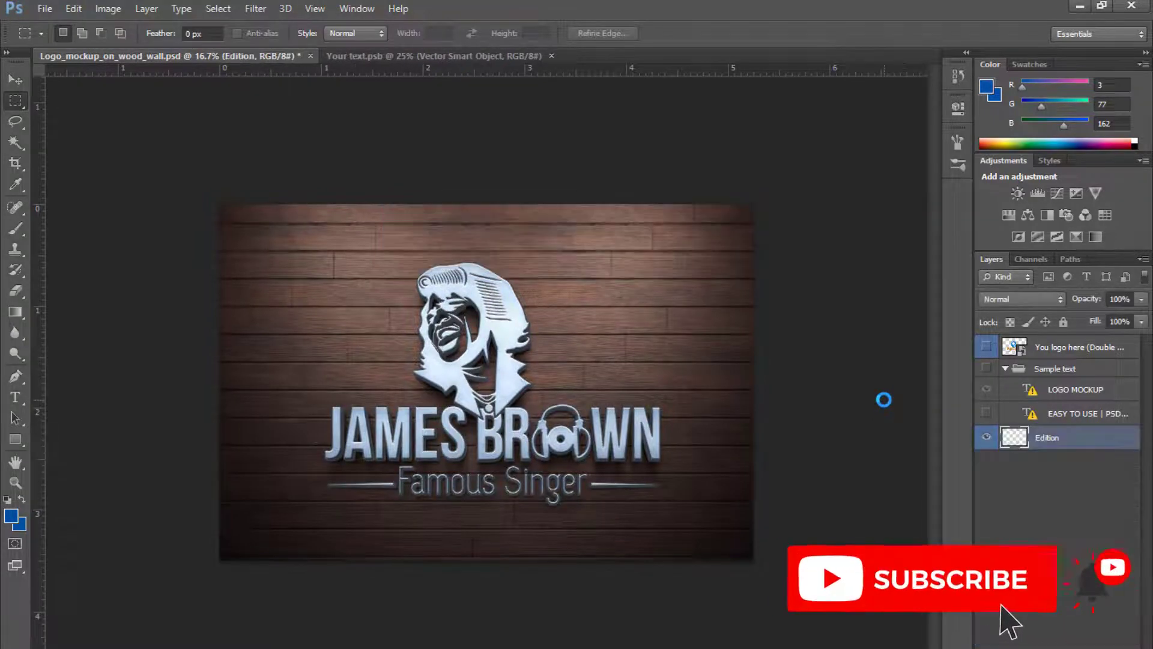
- Save a maximum-quality JPEG copy of the mockup to the Desktop
click(46, 9)
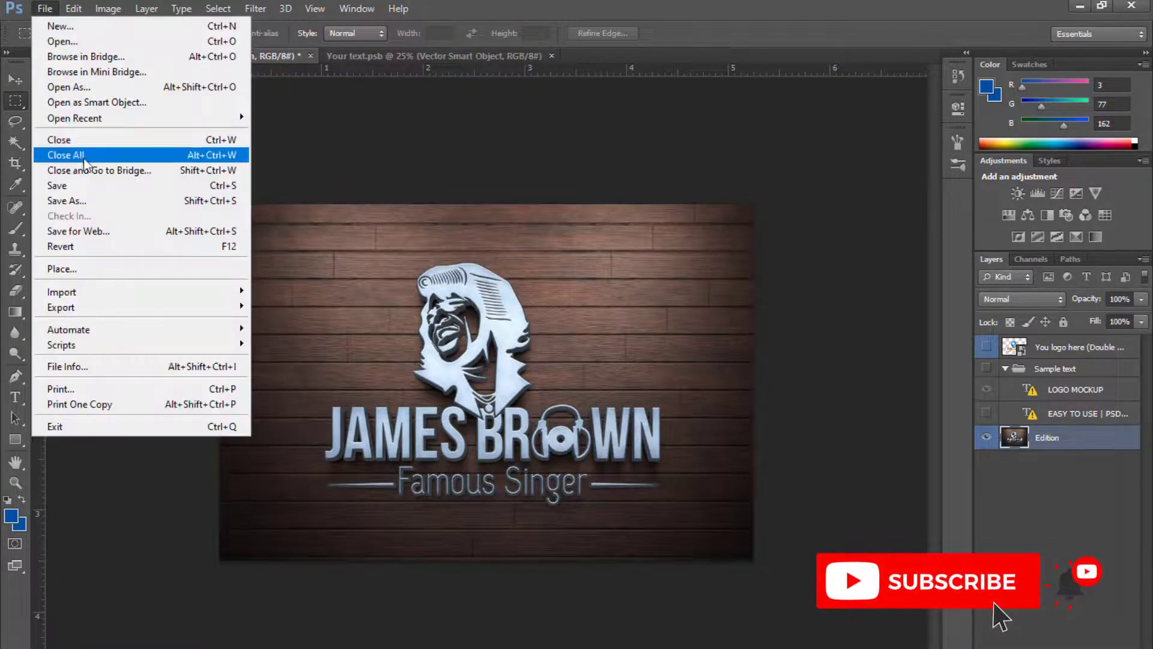
click(90, 202)
click(234, 176)
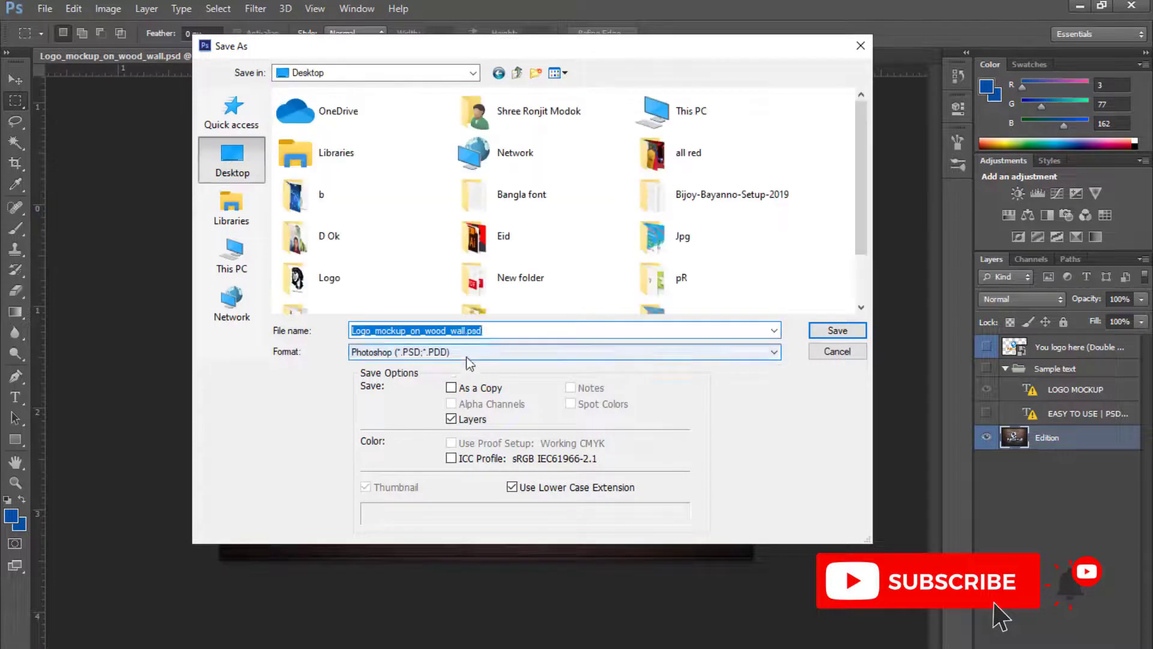
click(481, 352)
click(478, 463)
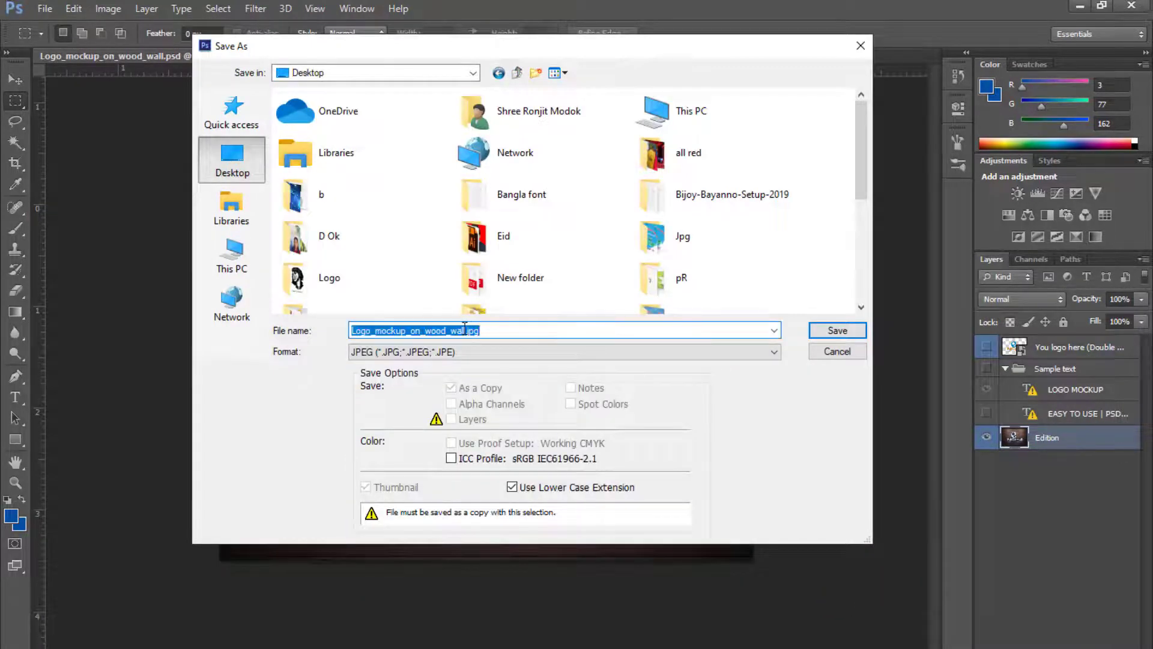
drag(465, 330, 252, 334)
text(Logo design)
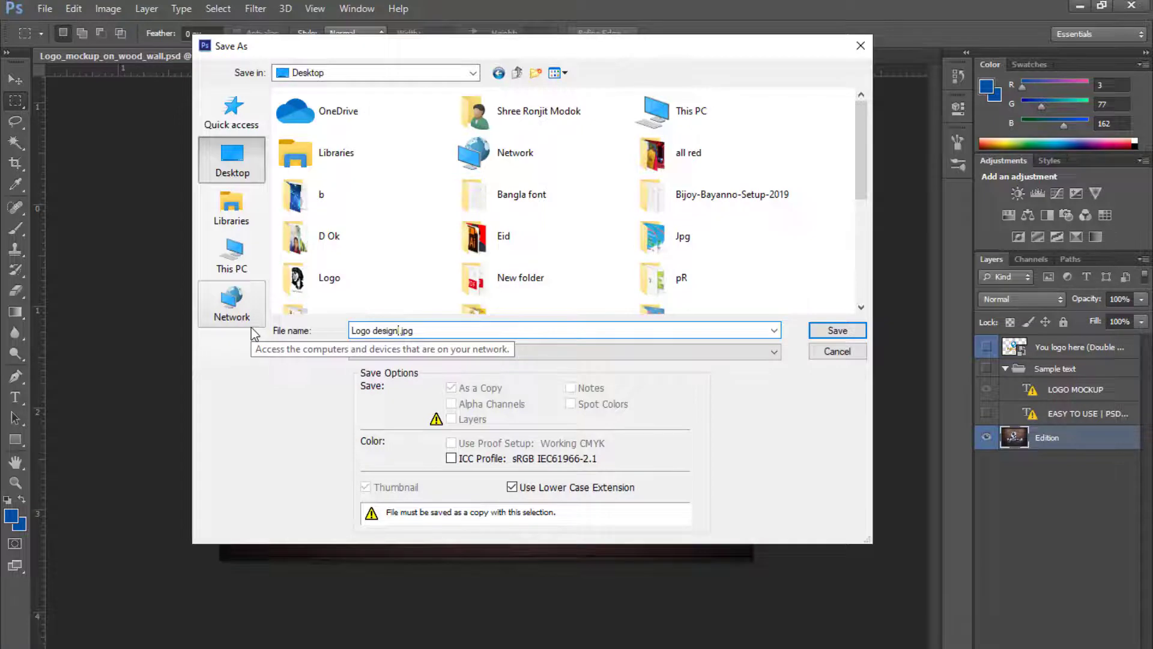
click(838, 330)
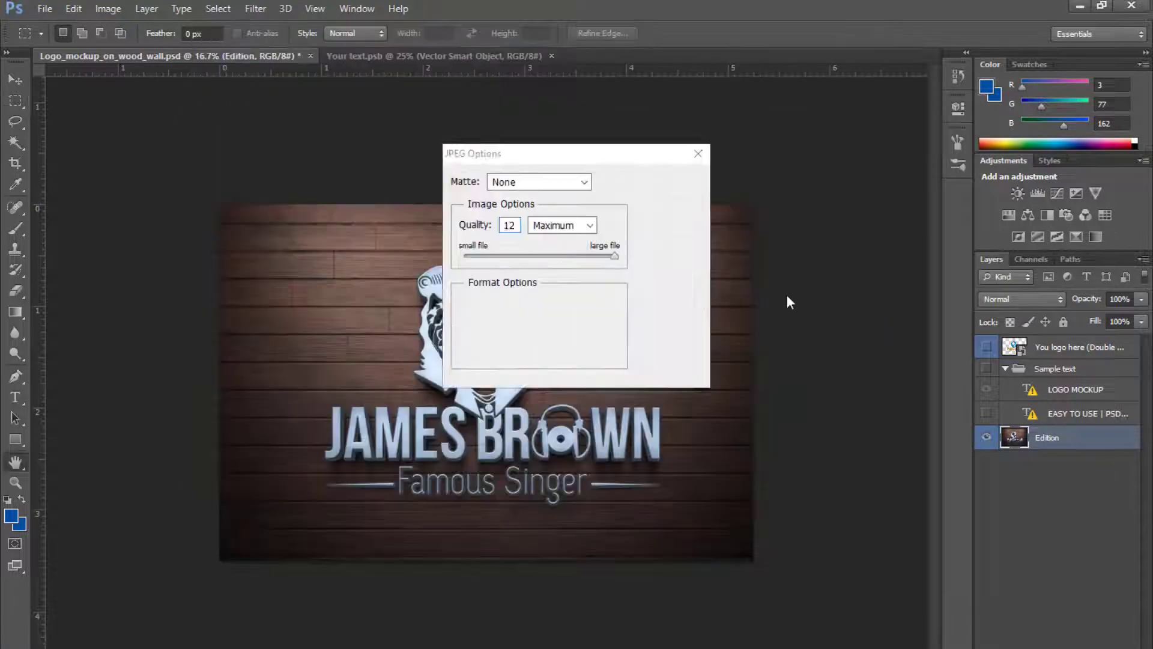
click(679, 181)
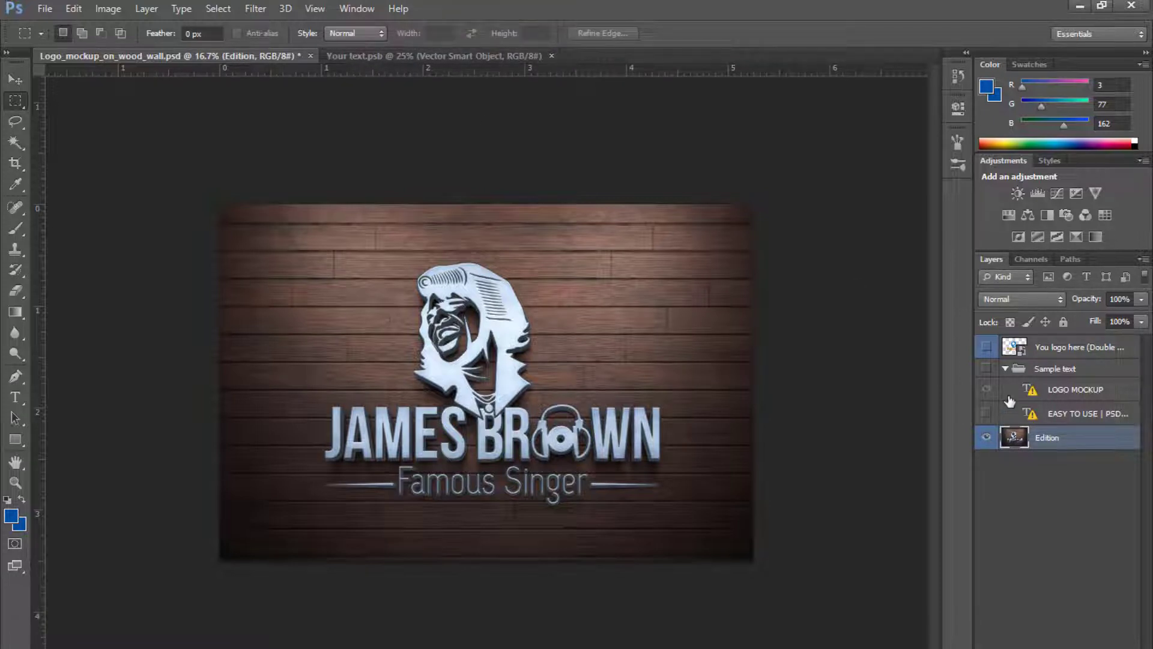
- Step back through history to bring back the Sample text group's visibility
click(1006, 369)
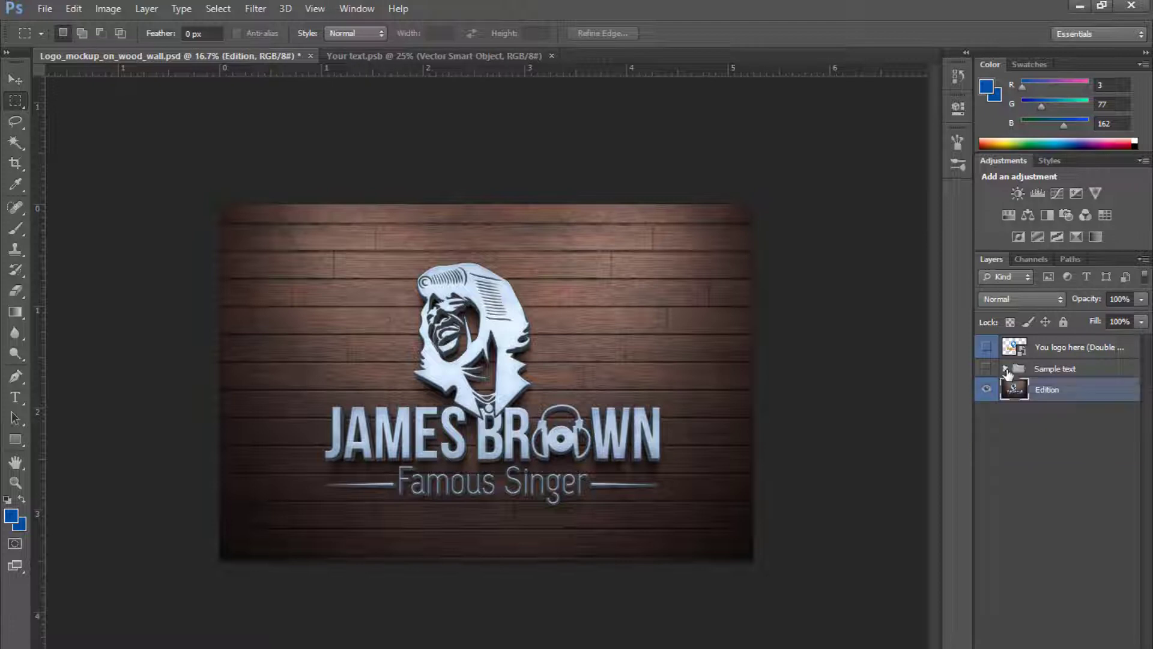
click(1006, 369)
key(ctrl+alt+z)
key(ctrl+alt+z)
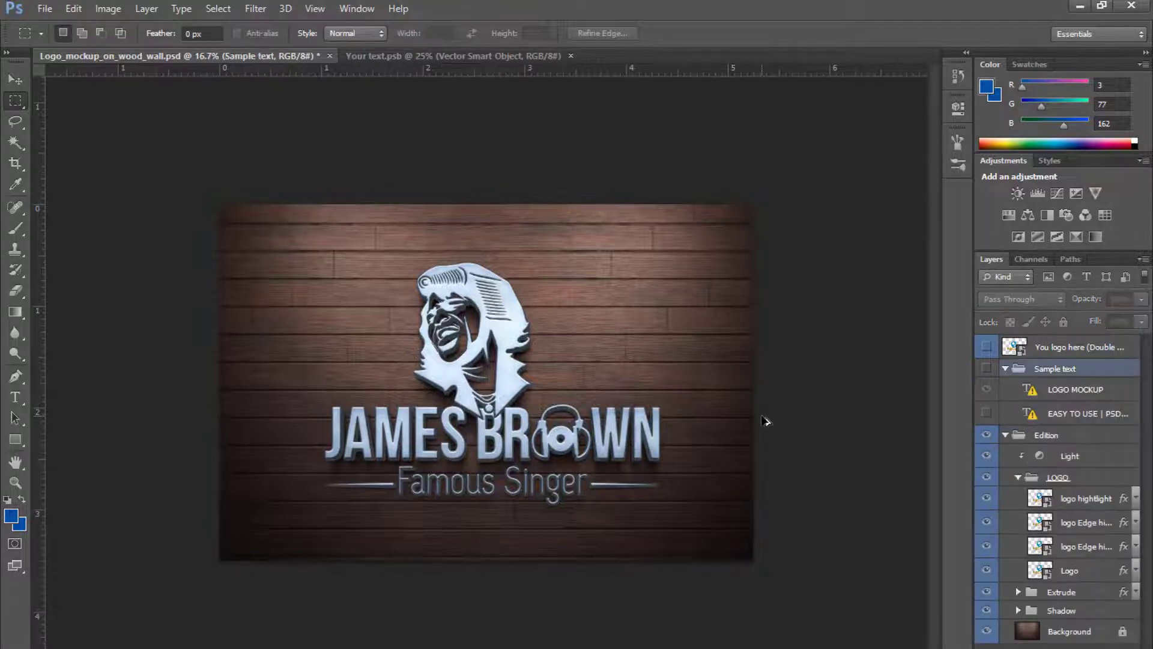
- Nudge the LOGO MOCKUP caption down beneath the Famous Singer tagline with the Move tool
key(v)
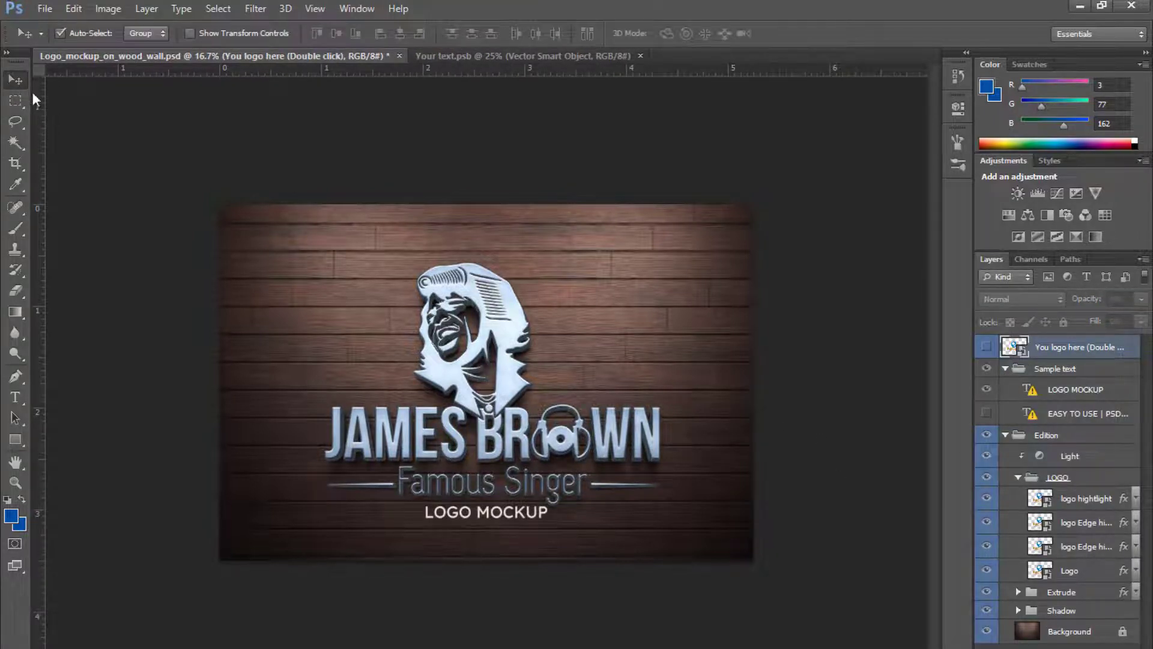
click(522, 520)
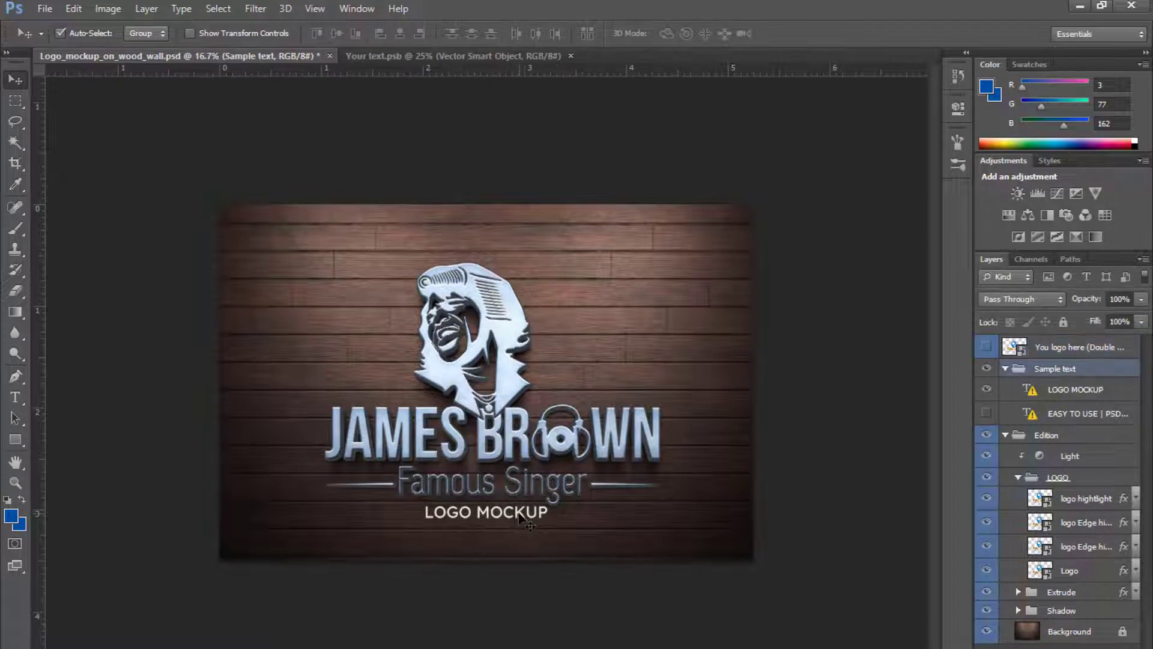
key(shift+Down)
key(shift+Down)
key(shift+Down)
key(shift+Down)
key(shift+Down)
key(shift+Down)
key(shift+Down)
key(shift+Down)
key(shift+Down)
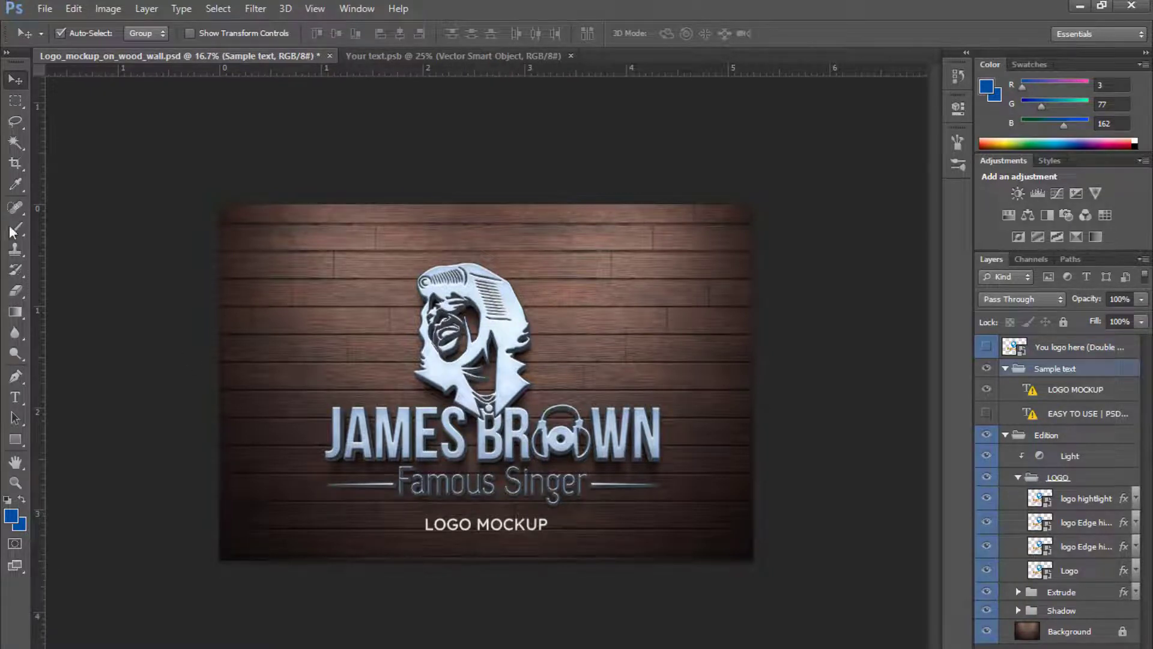
- Flatten the mockup document into a single background layer
click(15, 100)
right_click(164, 206)
click(165, 204)
right_click(1093, 344)
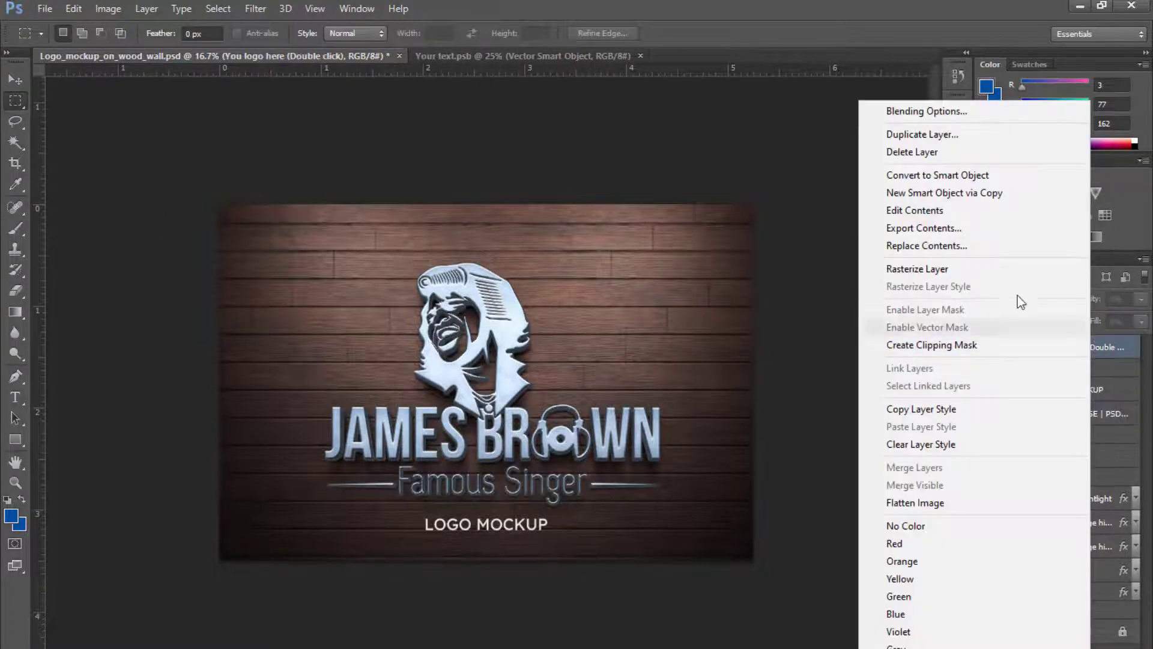
click(963, 502)
click(498, 278)
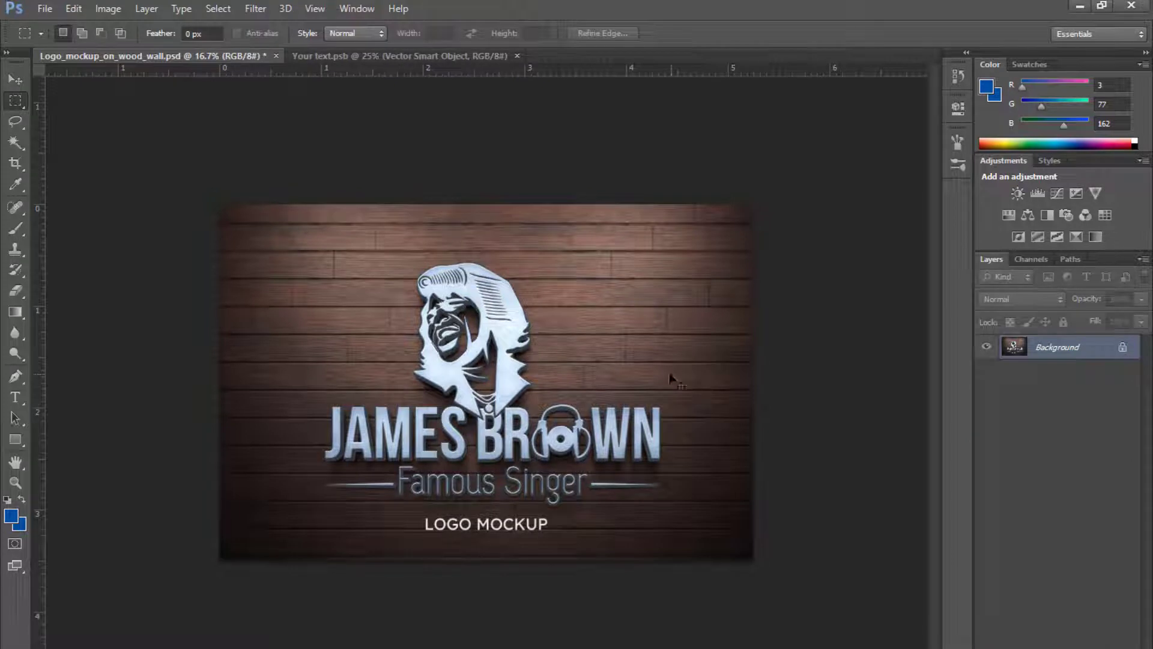
- Save the flattened mockup as a JPEG named Logo Mockup on the Desktop, then close both open documents
key(ctrl+shift+s)
click(231, 157)
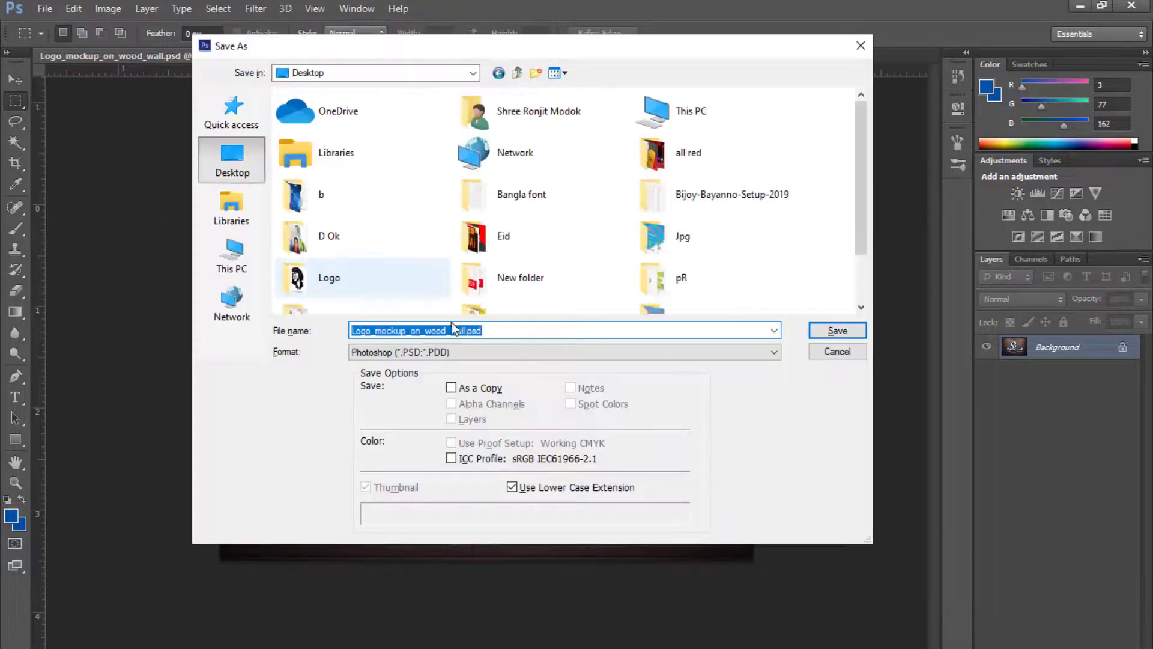
text(Logo Mockup)
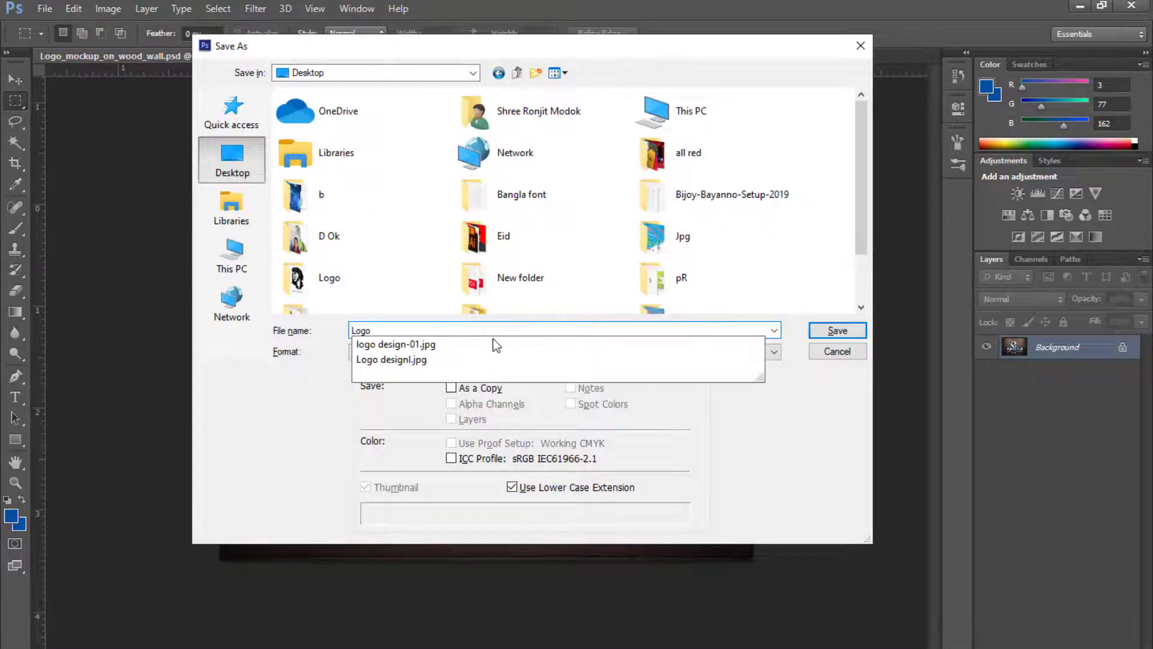
click(637, 352)
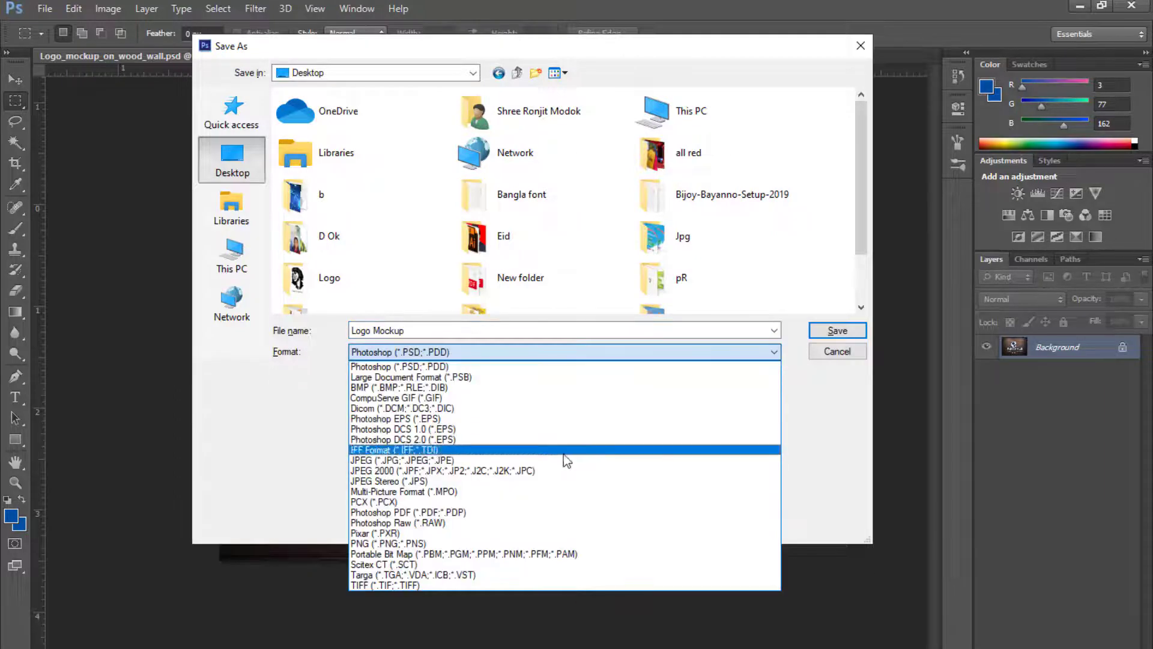
click(564, 461)
click(837, 330)
click(671, 181)
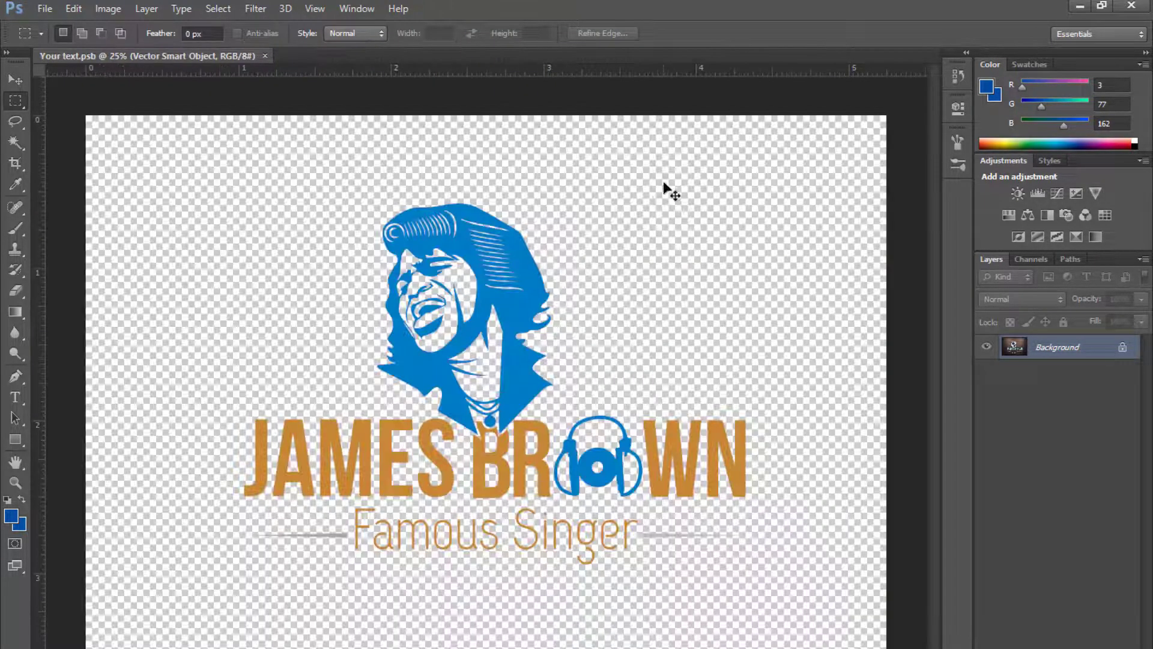
key(ctrl+w)
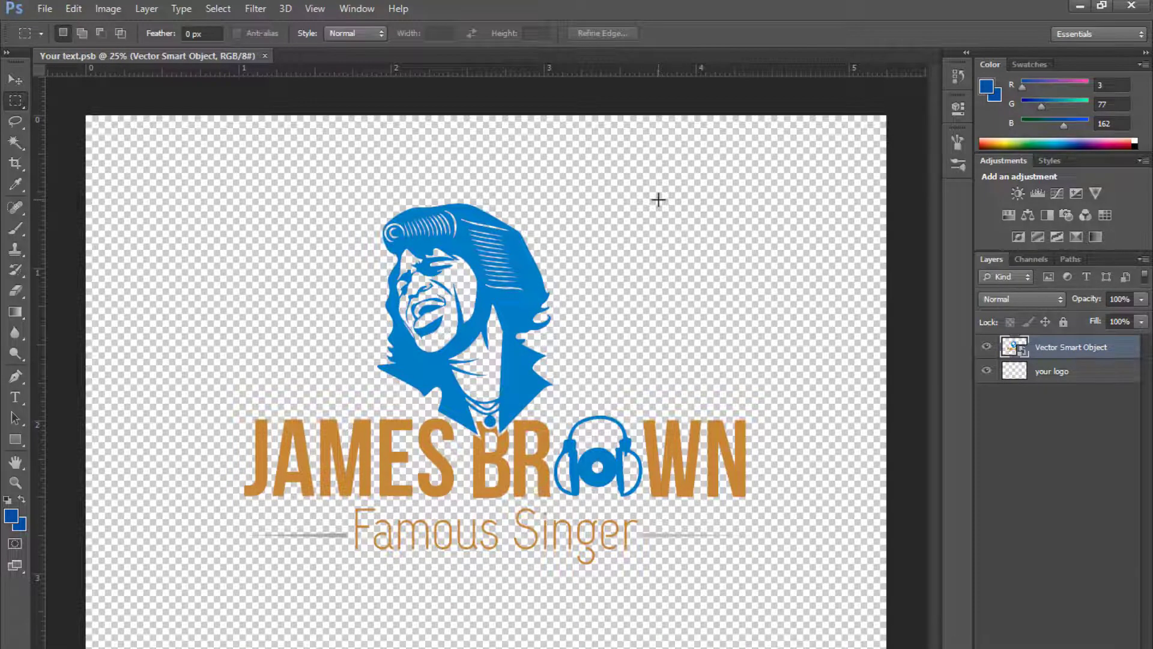
key(ctrl+w)
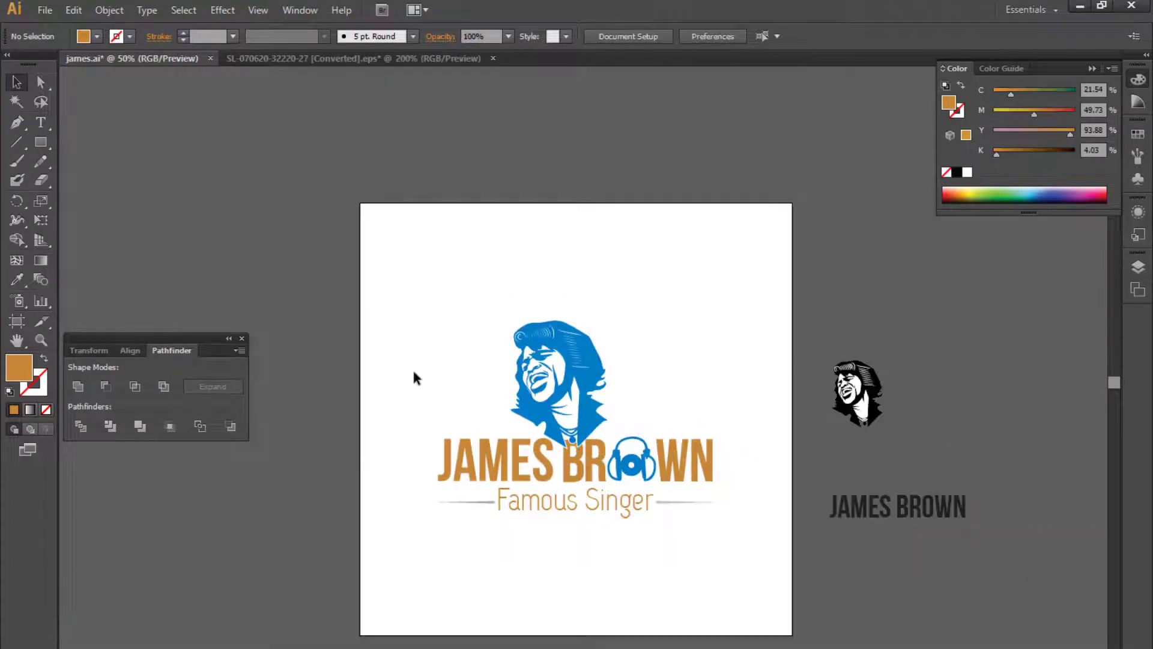
- In Illustrator, paste a dark radial gradient square behind the logo and stretch it to cover the artboard
key(ctrl+v)
drag(643, 477, 795, 525)
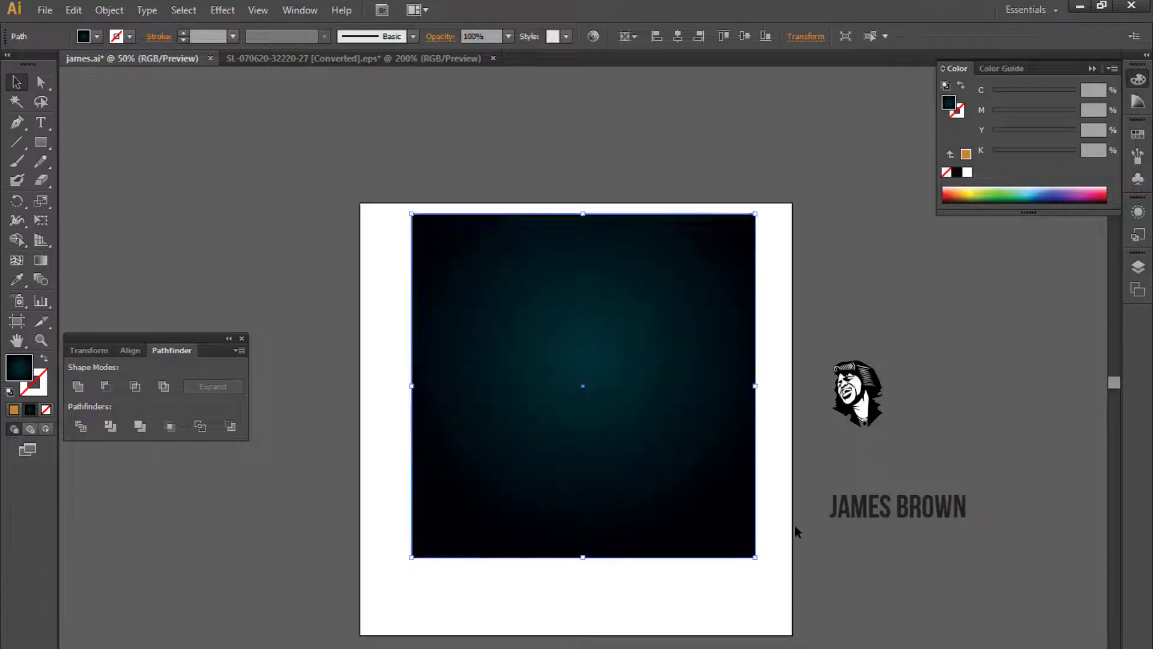
key(ctrl+shift+bracketleft)
click(794, 306)
key(ctrl+plus)
key(ctrl+plus)
drag(821, 264, 1002, 450)
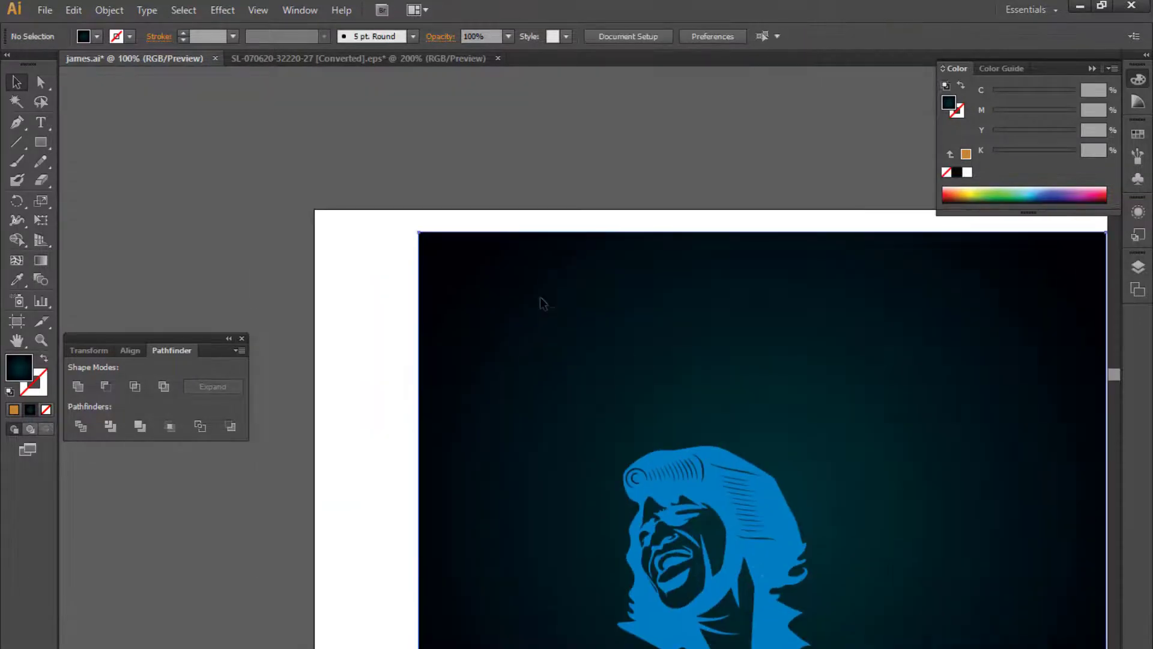
drag(493, 271, 394, 257)
drag(289, 200, 382, 286)
drag(559, 294, 537, 445)
drag(372, 241, 517, 397)
drag(679, 510, 516, 446)
drag(650, 536, 510, 343)
key(ctrl+0)
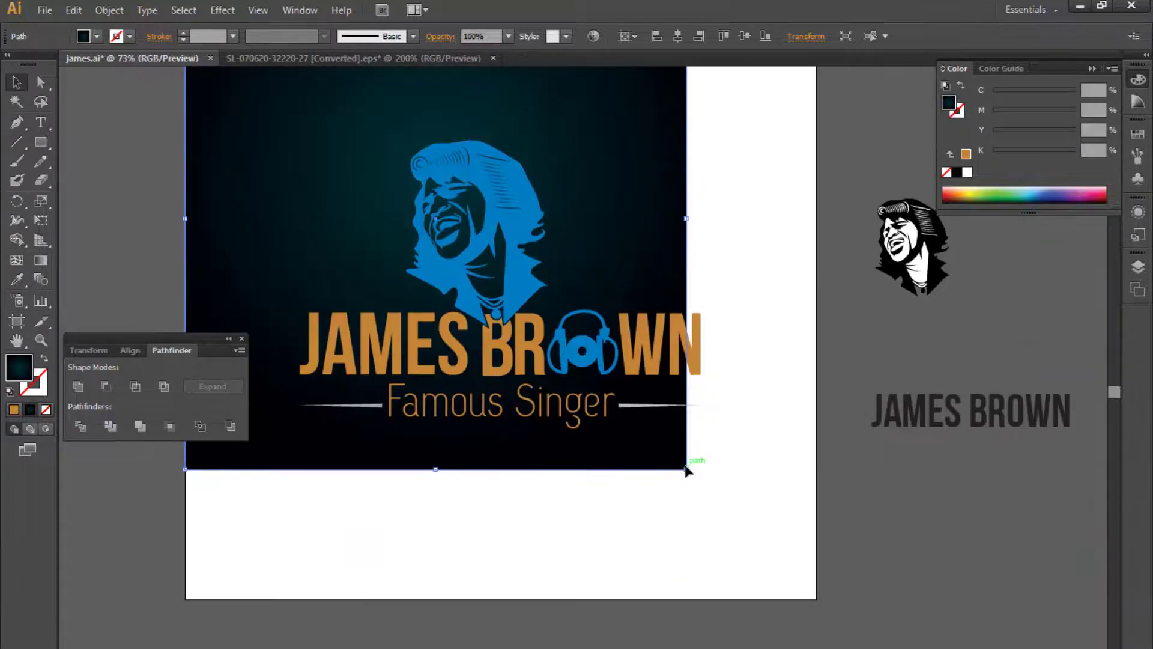
drag(688, 471, 816, 599)
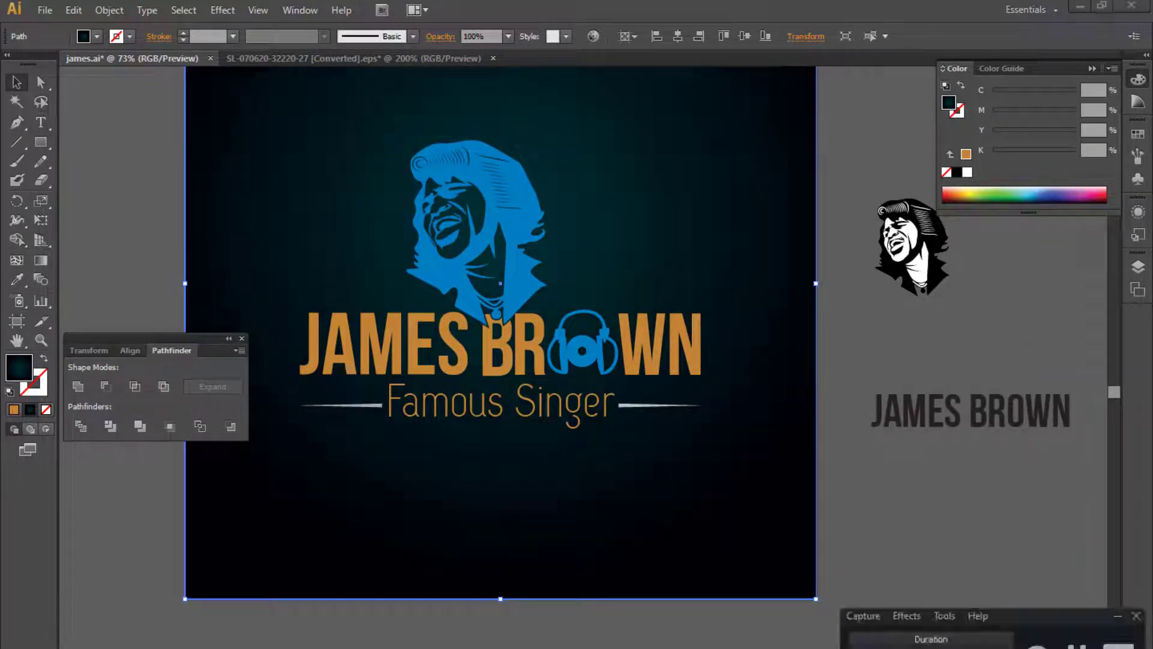
- Select all objects sharing the caricature's blue fill and recolor them white
click(1117, 619)
drag(908, 528, 947, 625)
click(892, 409)
key(ctrl+plus)
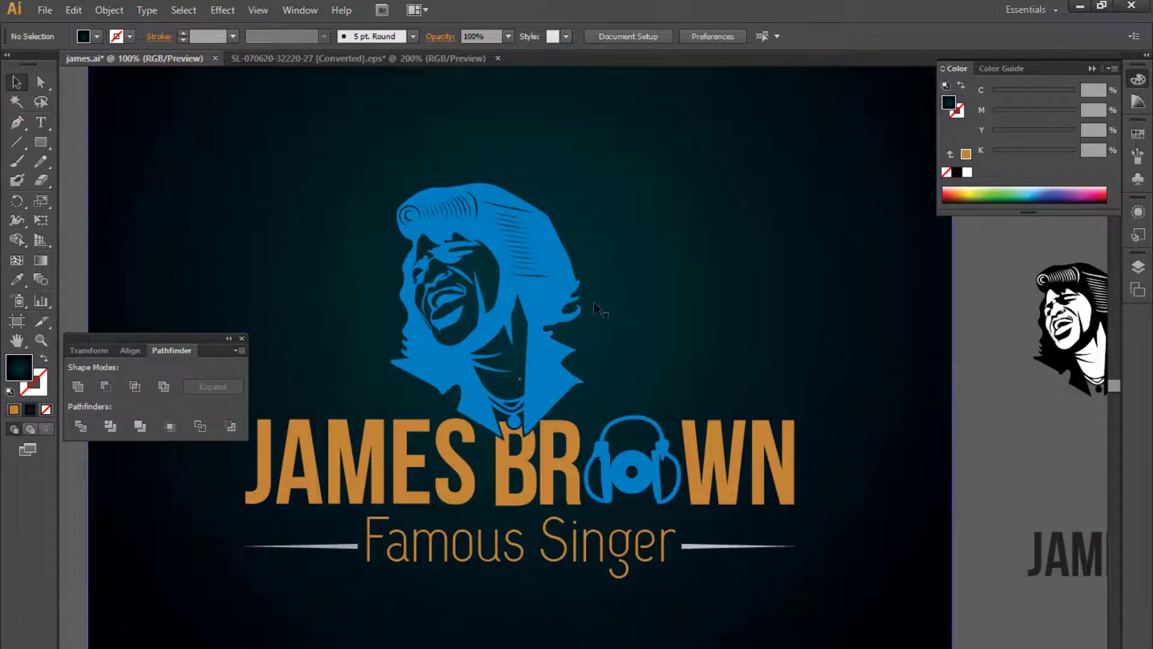
key(a)
click(574, 301)
click(184, 10)
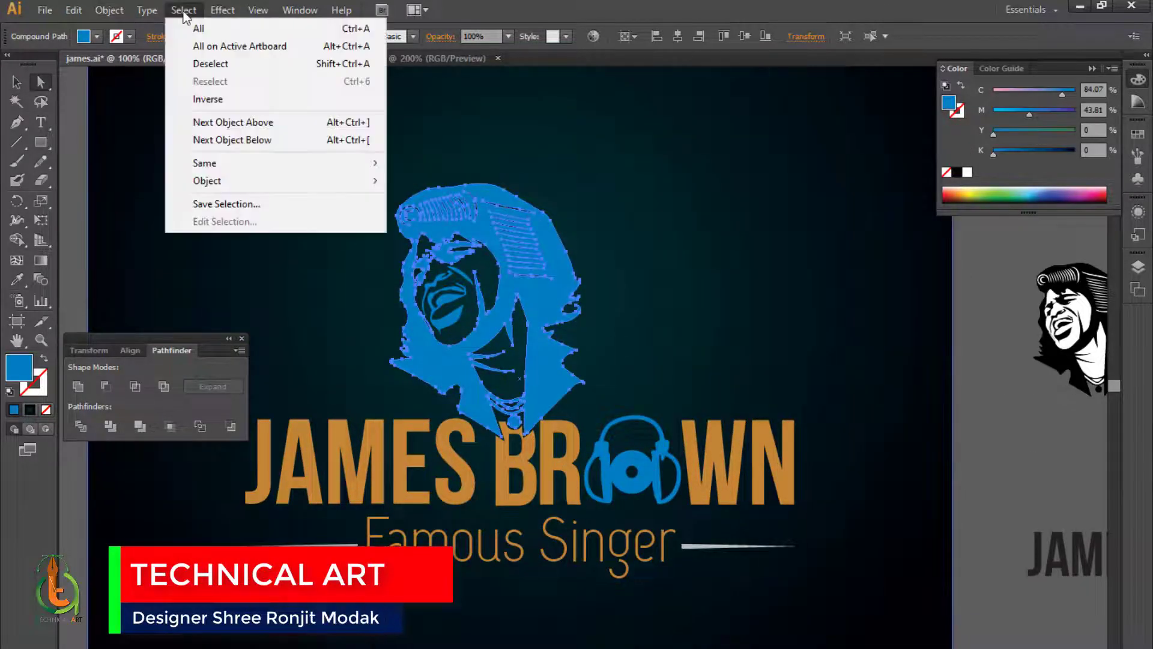
mouse_move(204, 163)
click(467, 217)
click(968, 173)
click(990, 294)
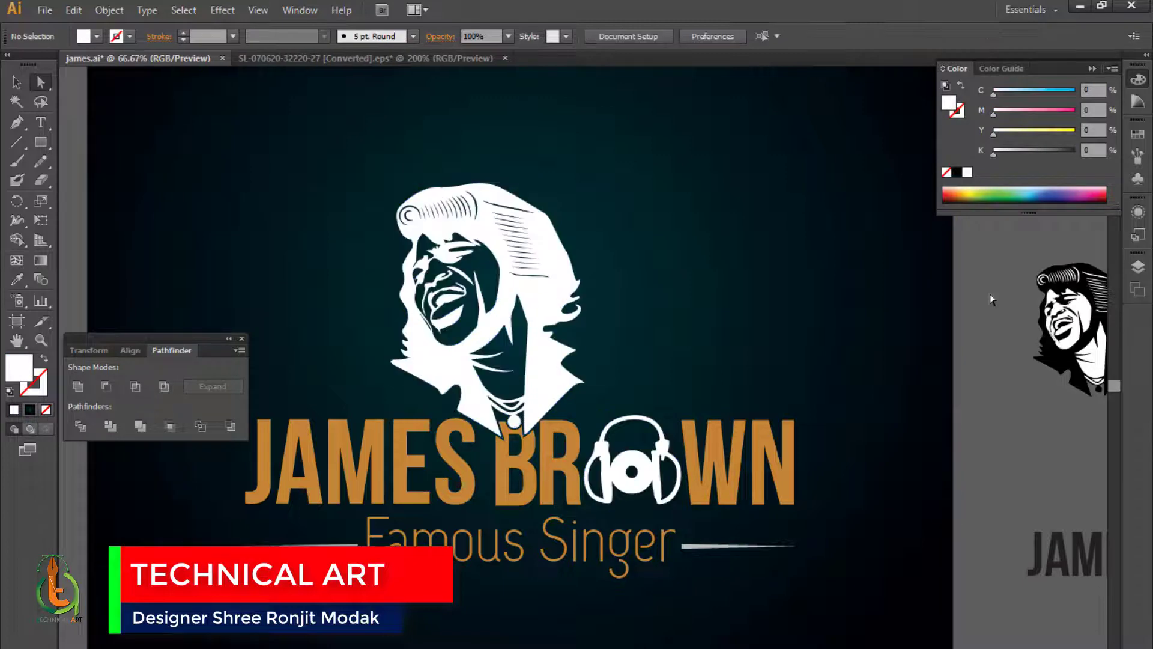
- Change the Famous Singer tagline's color to white
scroll(990, 293, down, 2)
drag(839, 272, 844, 354)
scroll(777, 402, up, 2)
drag(777, 402, 777, 231)
scroll(777, 231, up, 1)
click(628, 536)
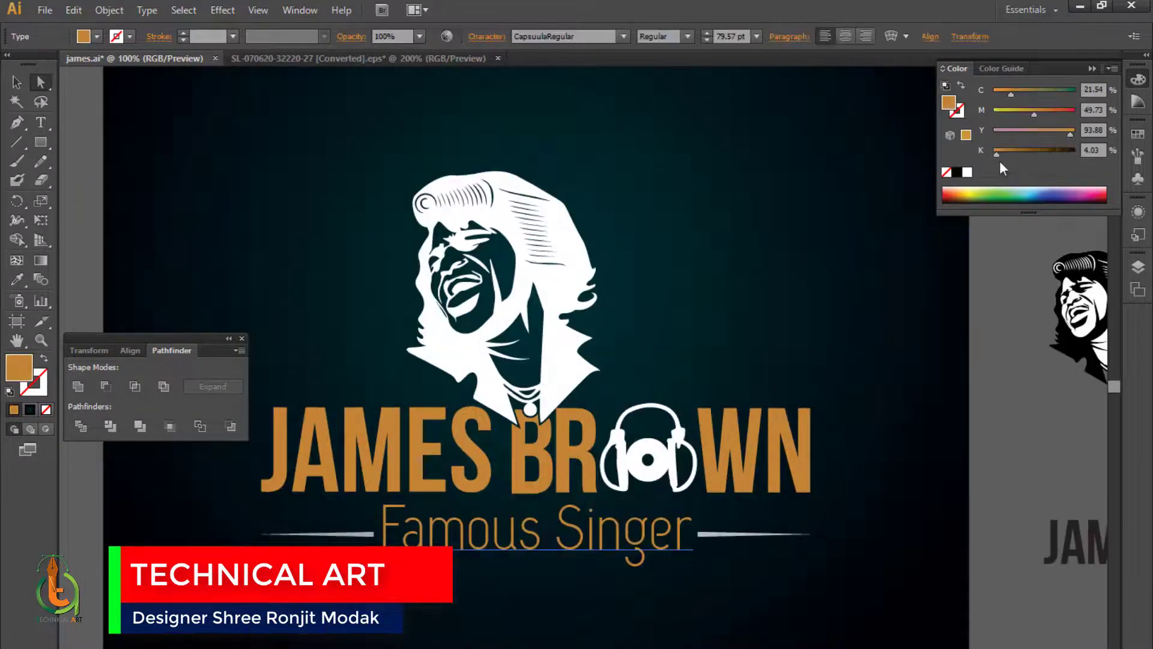
click(967, 172)
click(988, 430)
- Color both tagline side lines with the orange of the lettering using the Eyedropper
scroll(987, 430, up, 2)
scroll(986, 431, down, 3)
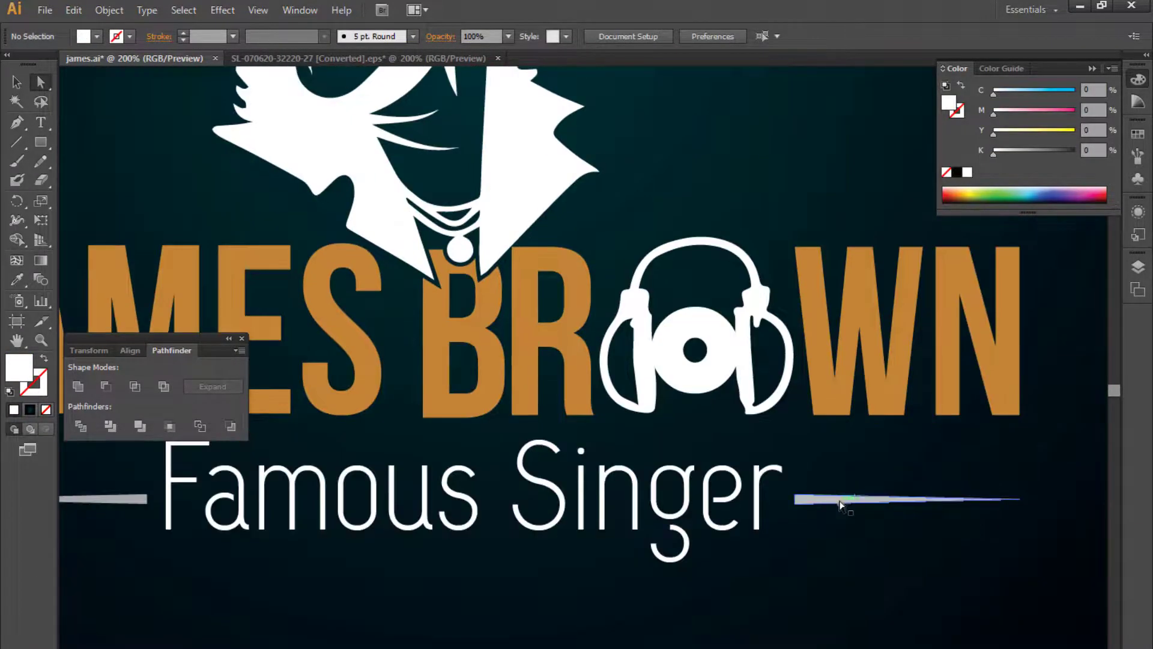
click(839, 501)
shift+click(145, 502)
key(i)
click(831, 364)
click(46, 85)
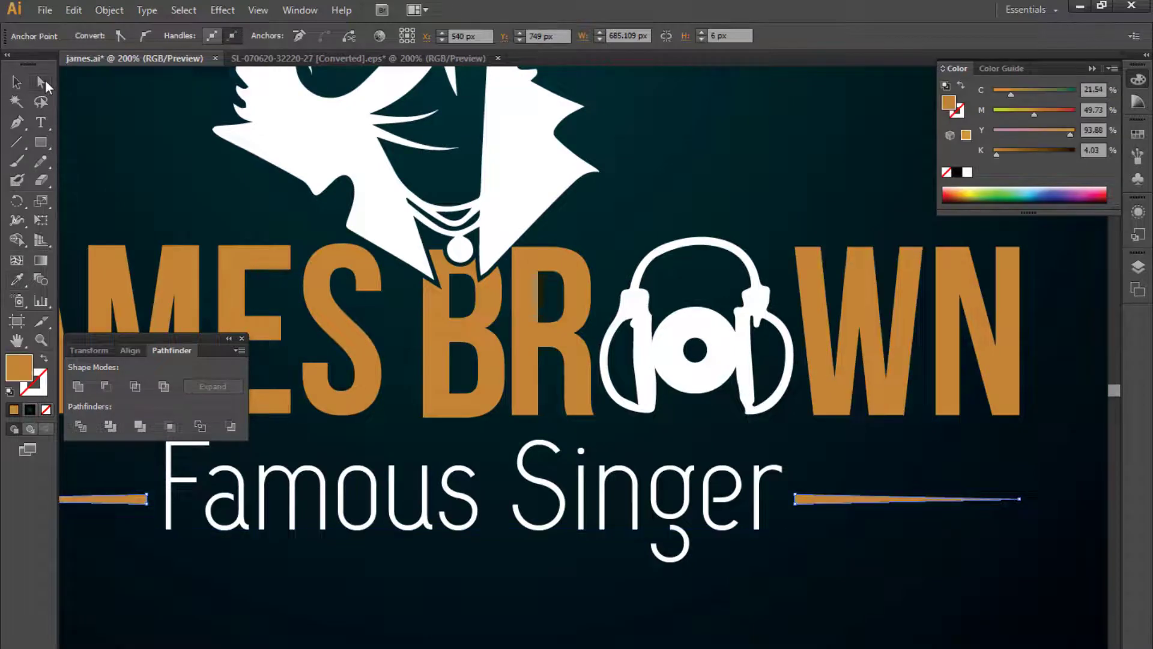
- Enlarge the background's radial gradient radius with the Gradient tool
key(ctrl+minus)
key(ctrl+minus)
key(ctrl+minus)
key(ctrl+minus)
click(143, 178)
drag(312, 181, 335, 293)
click(629, 327)
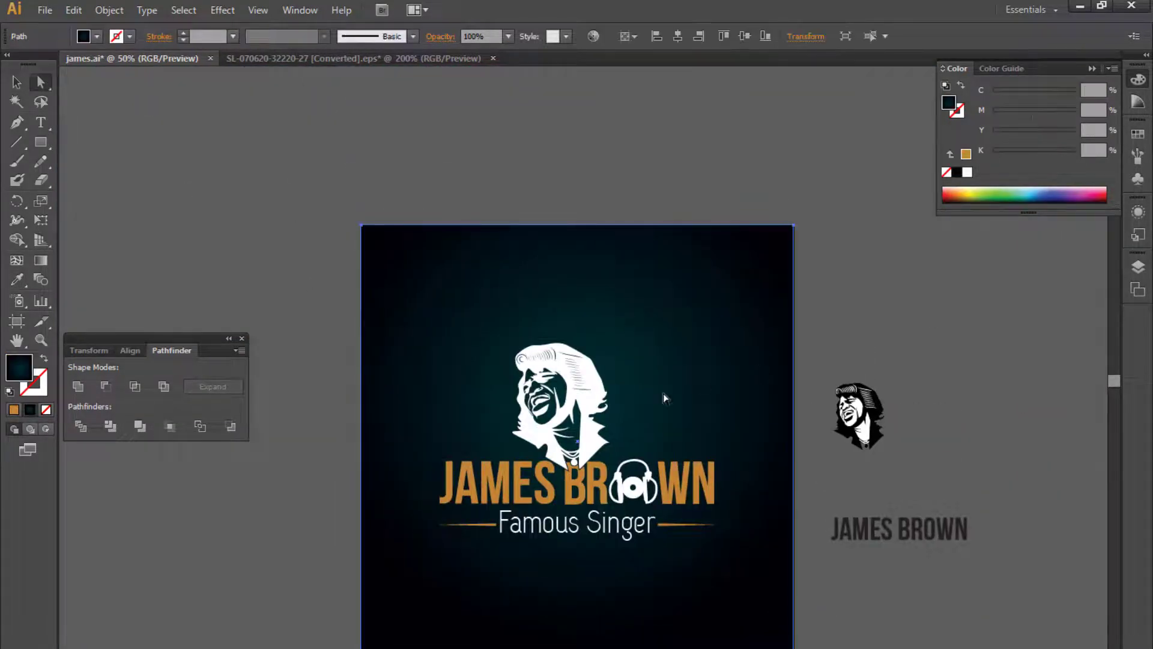
key(g)
drag(829, 399, 999, 398)
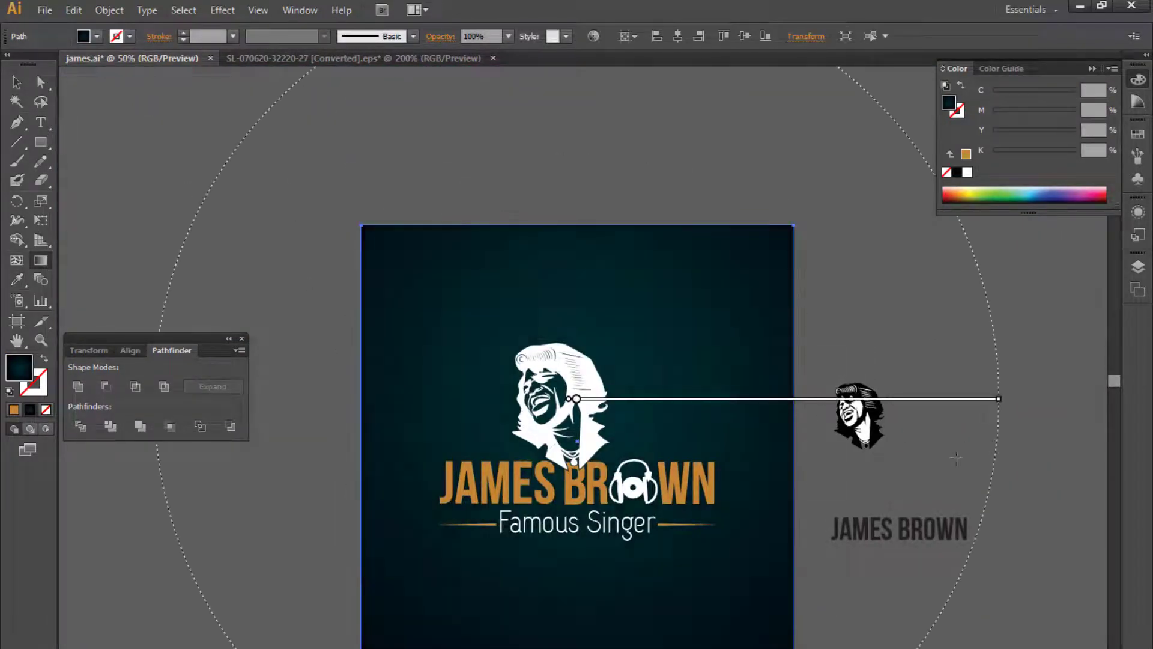
drag(856, 500, 835, 457)
- Set the Logo Design text's font to NeoSans with the Light style
click(16, 83)
click(873, 532)
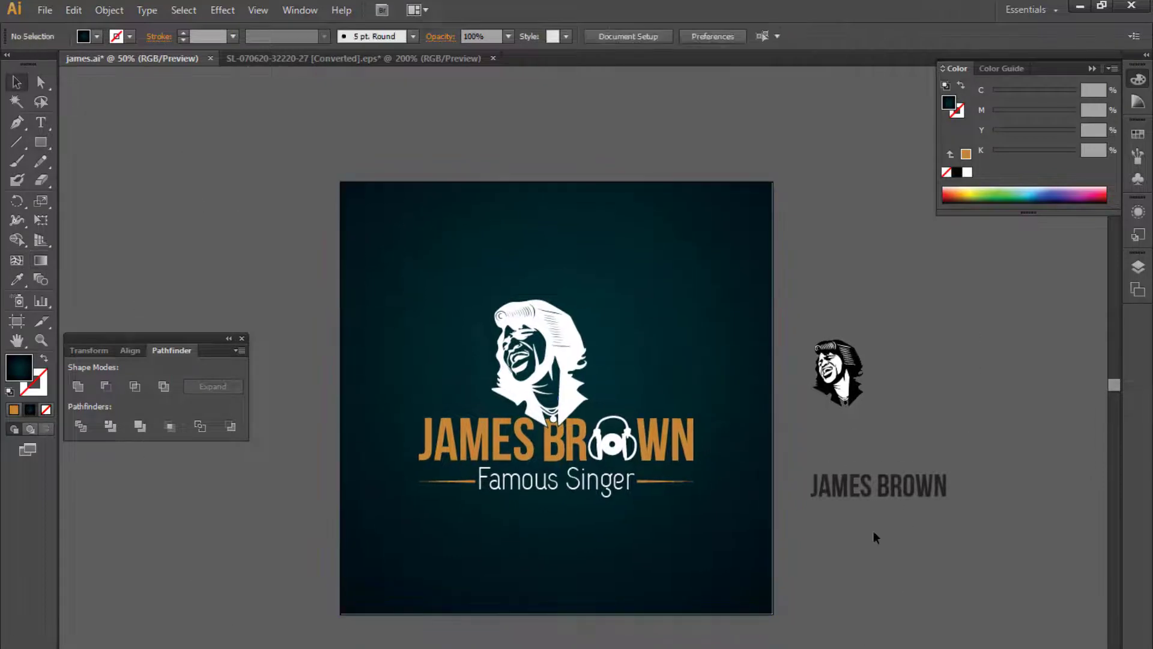
double_click(833, 497)
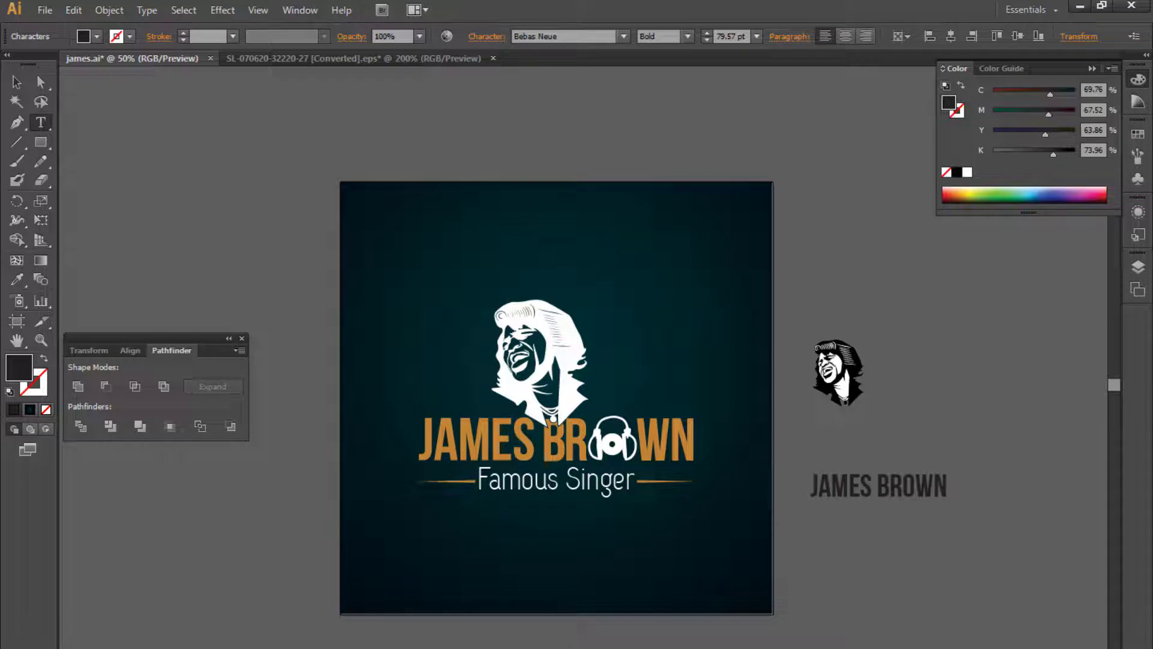
key(Escape)
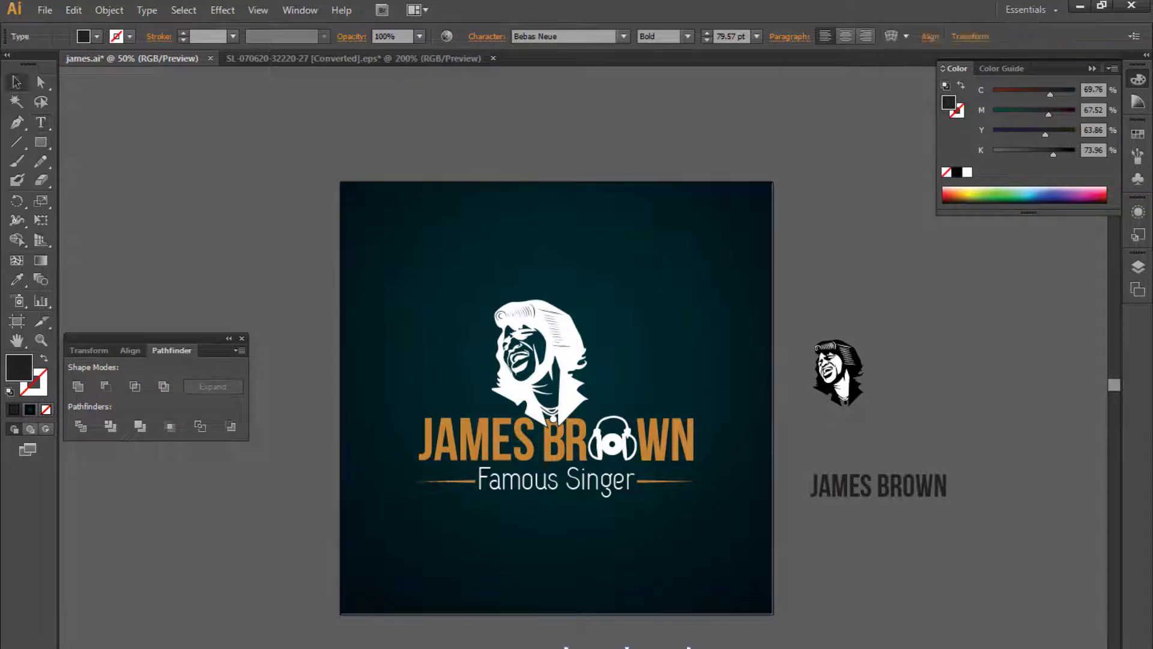
key(ctrl+plus)
key(ctrl+plus)
drag(703, 625, 533, 231)
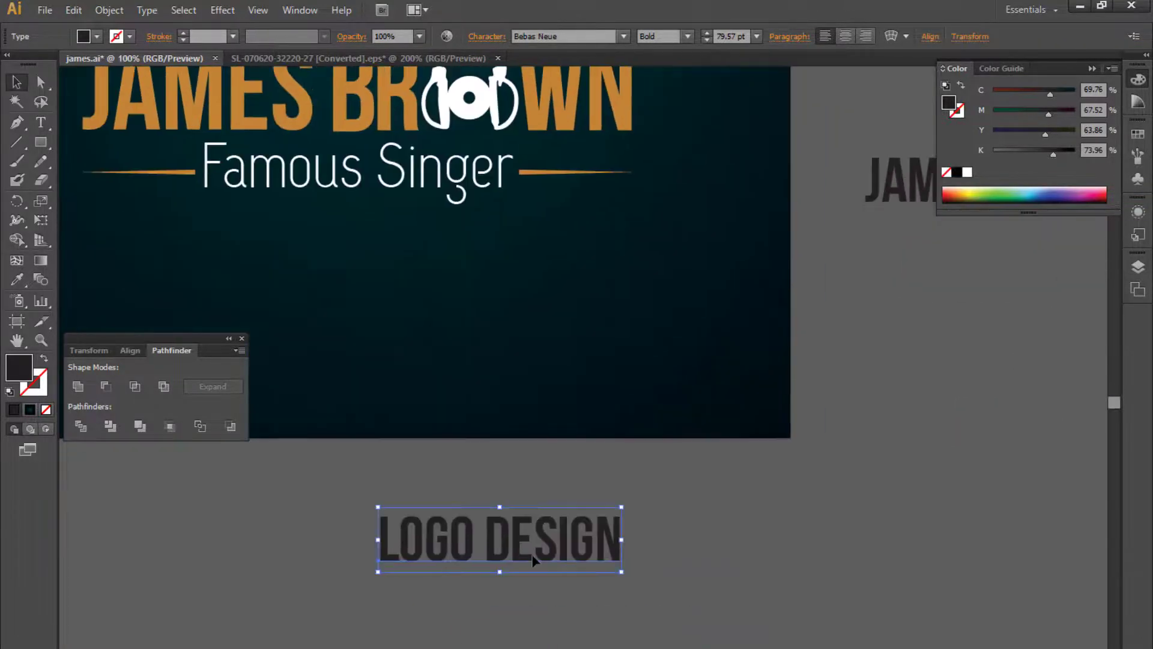
click(577, 37)
key(Down)
key(Down)
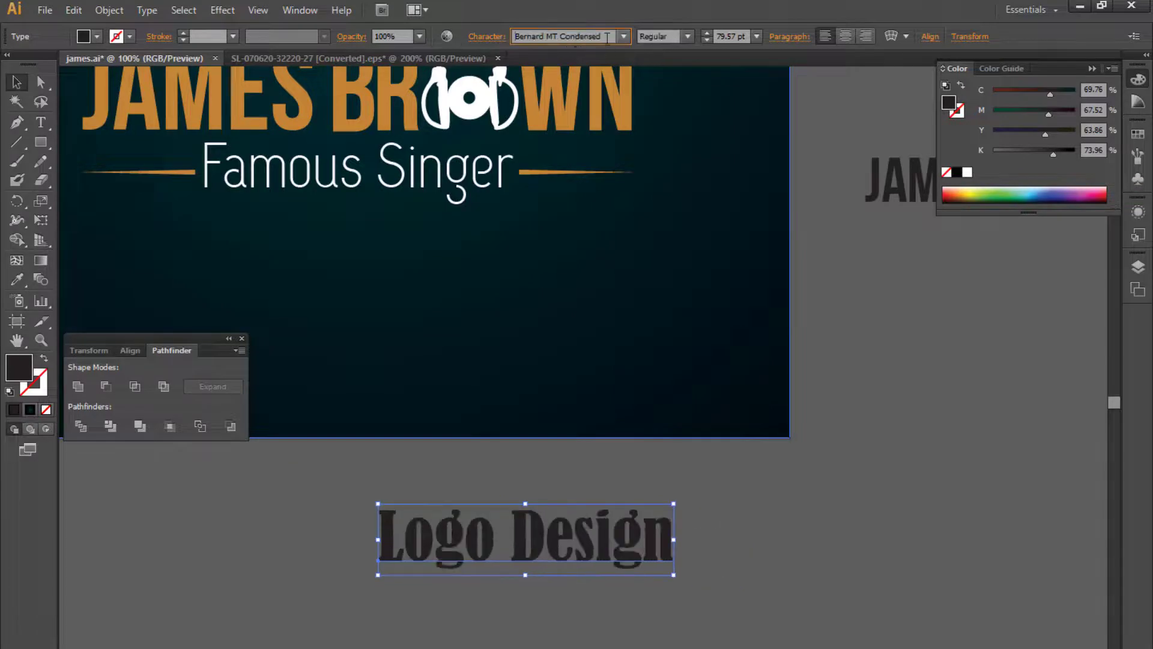
key(ctrl+a)
text(Arial)
key(Return)
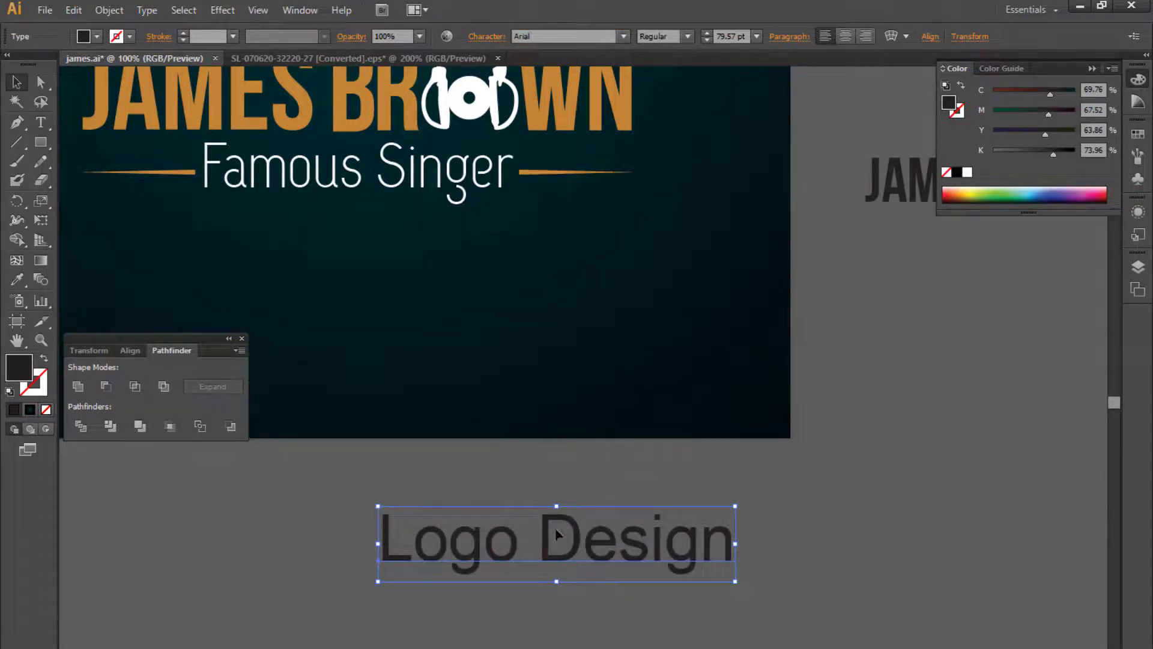
key(Return)
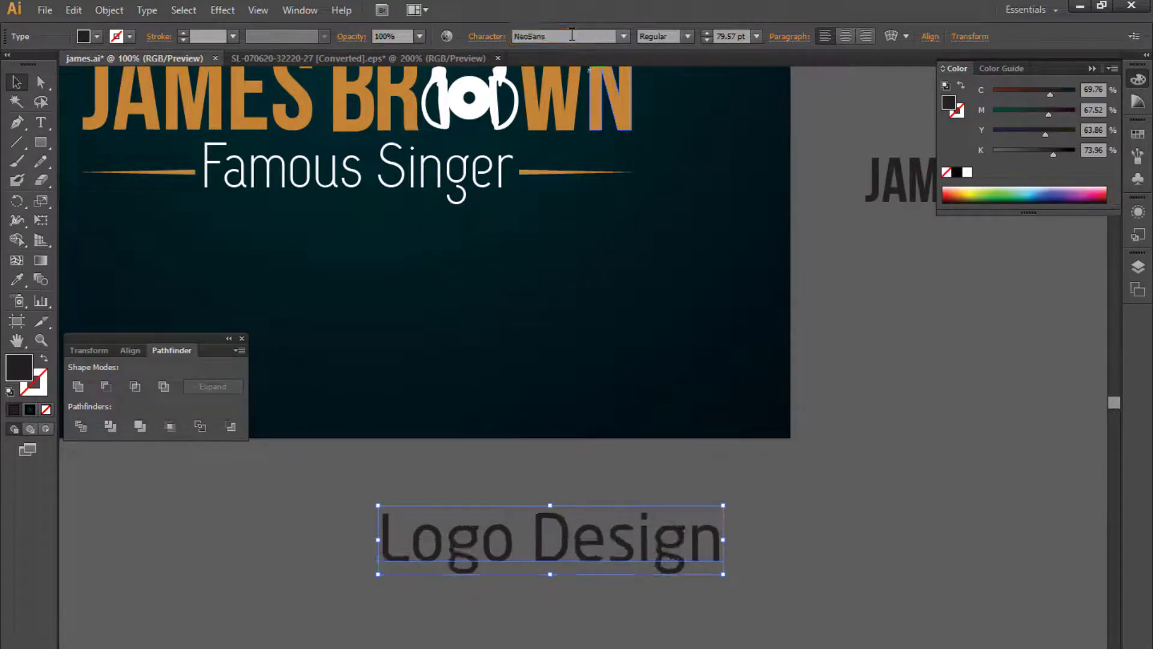
click(687, 37)
click(645, 52)
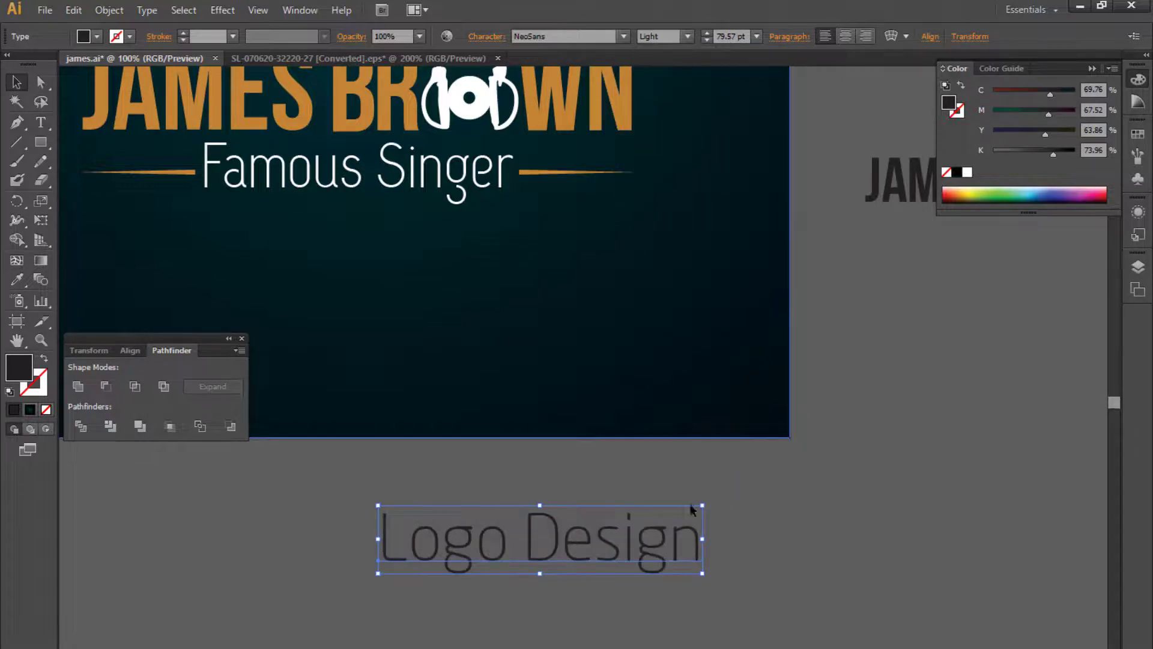
- Scale the Logo Design text down to about 37 pt and move it into the artboard's lower right area
drag(381, 574, 547, 538)
drag(677, 528, 766, 401)
scroll(970, 259, up, 2)
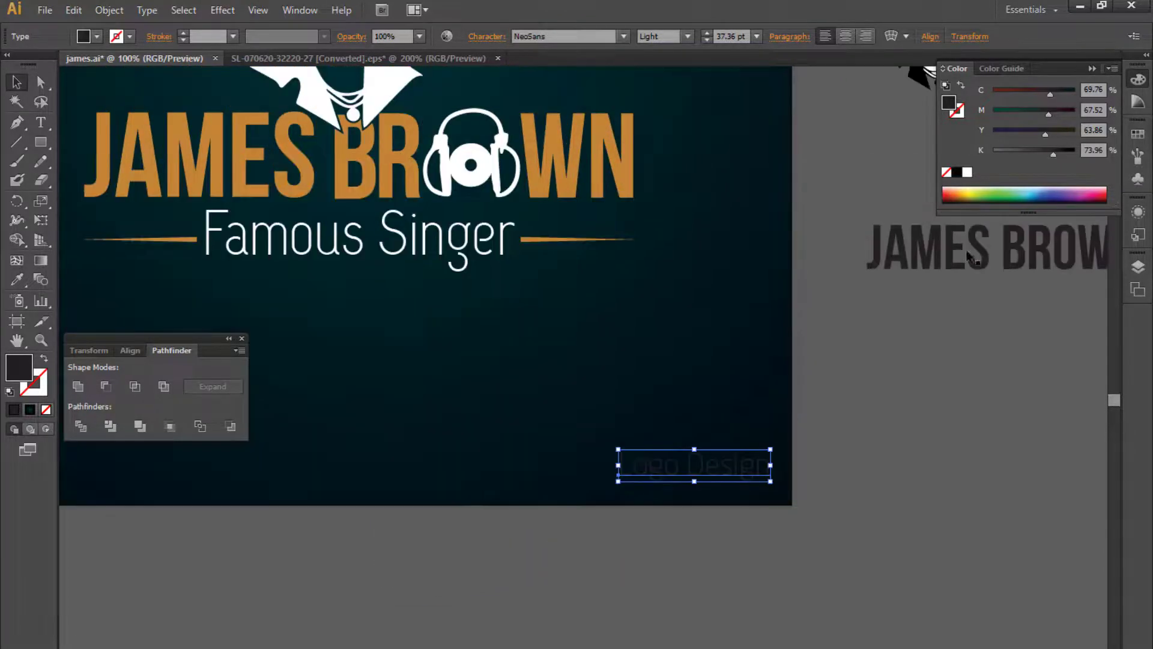
- Move the Logo Design text to the artboard's lower right corner and undo its white fill
click(967, 173)
click(861, 463)
drag(861, 465, 915, 564)
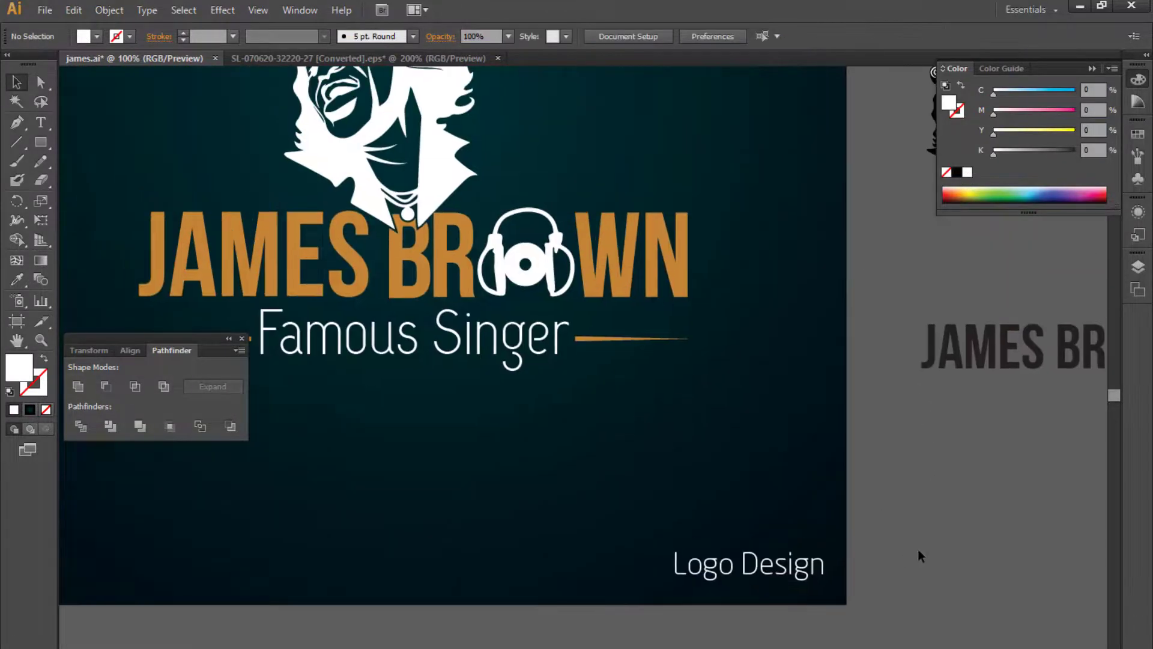
key(ctrl+z)
- Draw a rectangle over the Logo Design text and adjust its top and bottom edges to fit it
click(922, 551)
key(m)
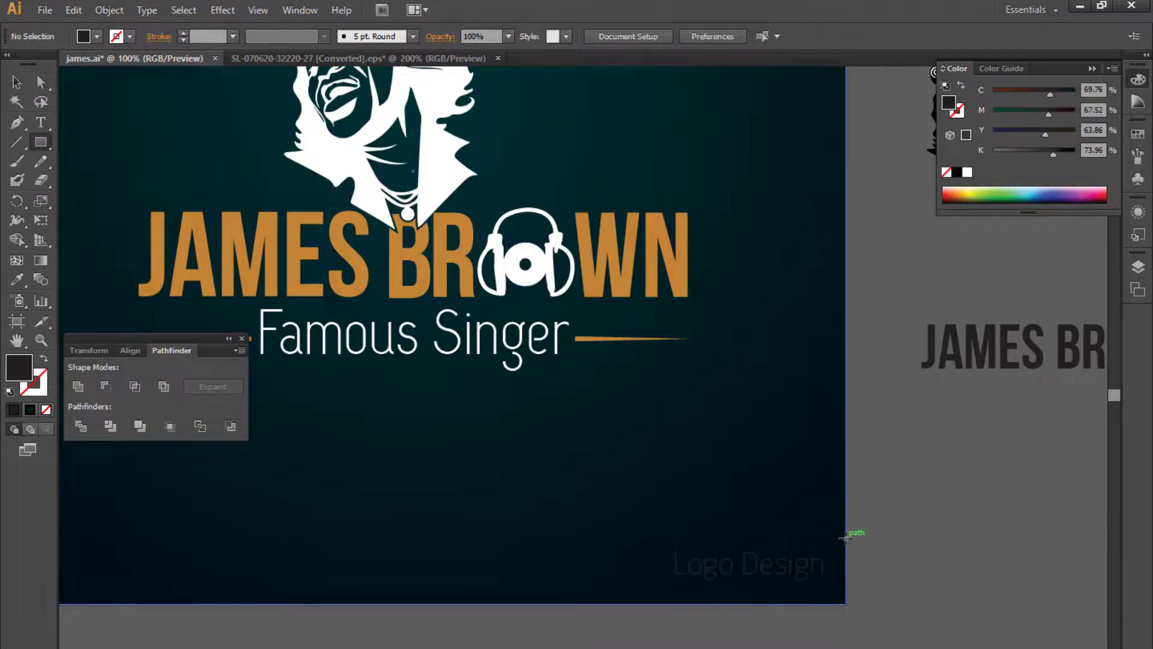
mouse_move(845, 538)
mouse_down()
mouse_move(642, 606)
mouse_move(639, 587)
mouse_up()
key(v)
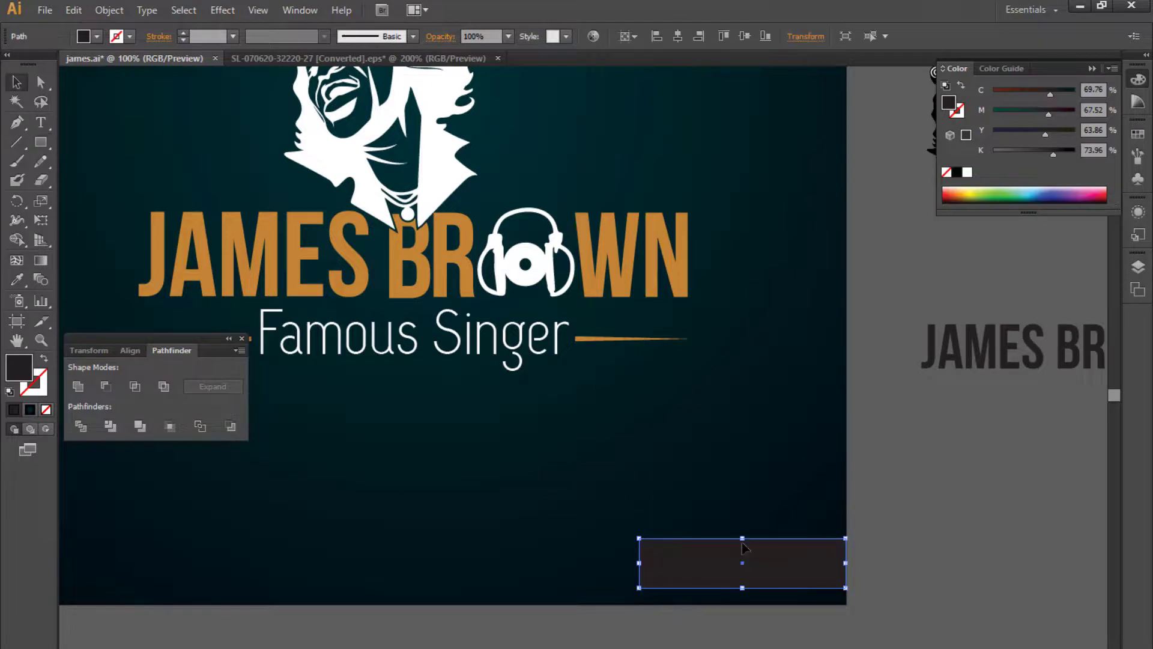
key(shift+x)
drag(743, 538, 742, 545)
drag(743, 588, 743, 584)
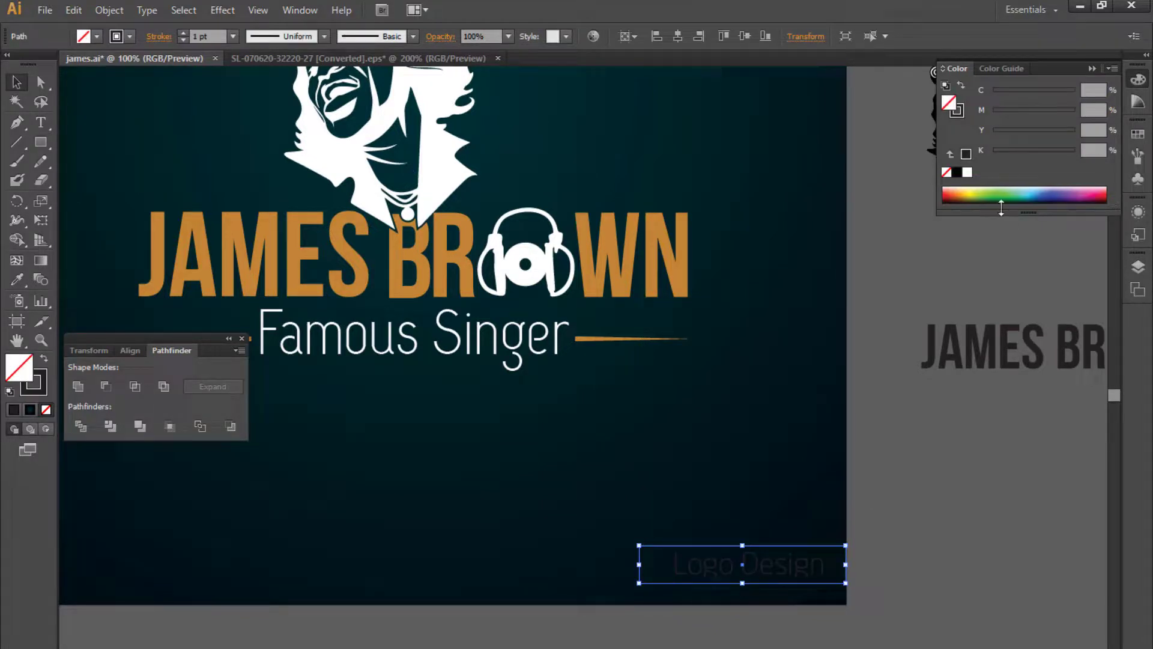
- Fill the rectangle white and paste it behind the Logo Design text
key(shift+x)
click(967, 174)
key(ctrl+x)
click(786, 567)
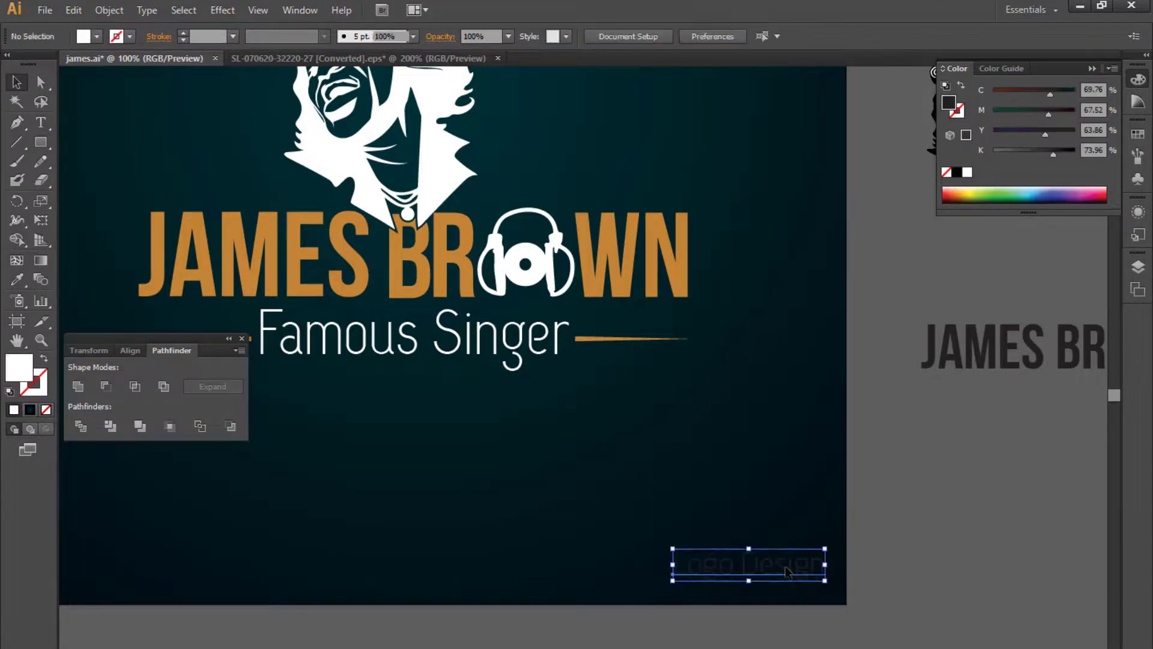
key(ctrl+b)
- Trim the white rectangle's left, top and right edges closer around the text
scroll(757, 631, up, 1)
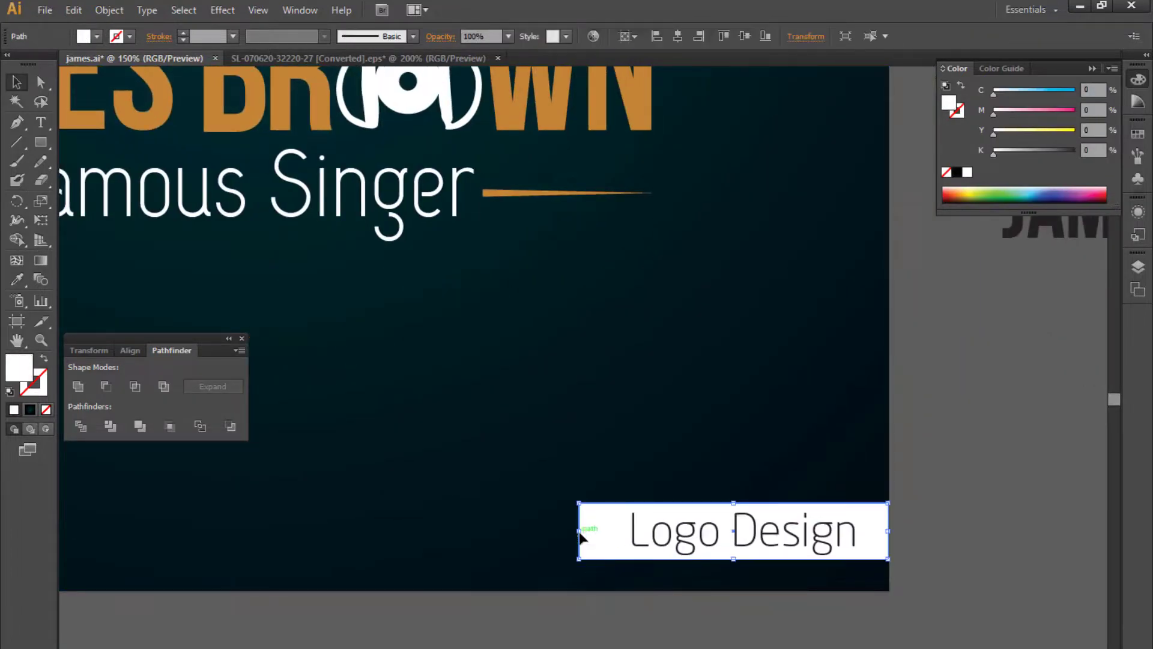
drag(580, 535, 629, 534)
scroll(598, 435, up, 2)
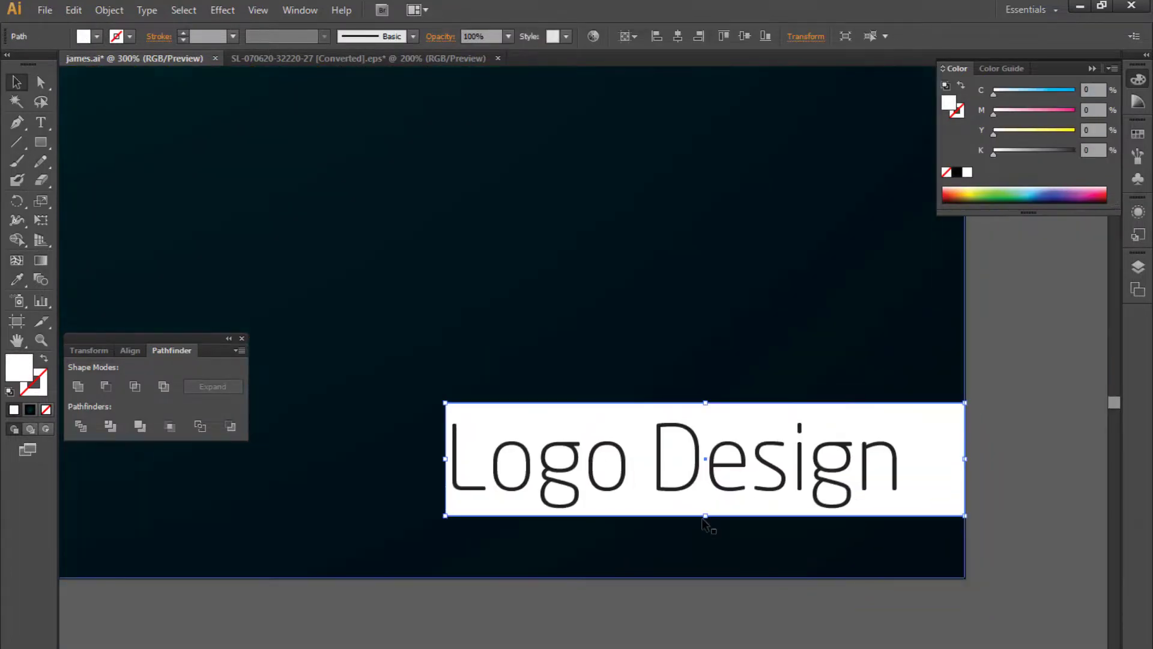
drag(704, 516, 707, 512)
drag(706, 402, 706, 416)
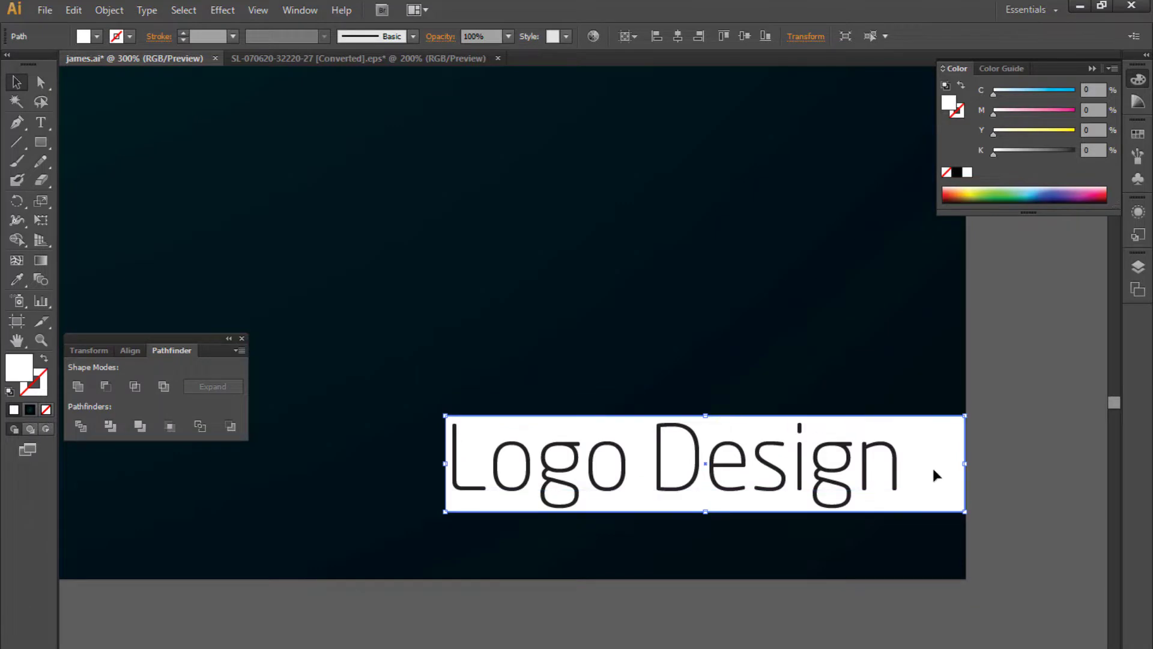
drag(955, 467, 944, 464)
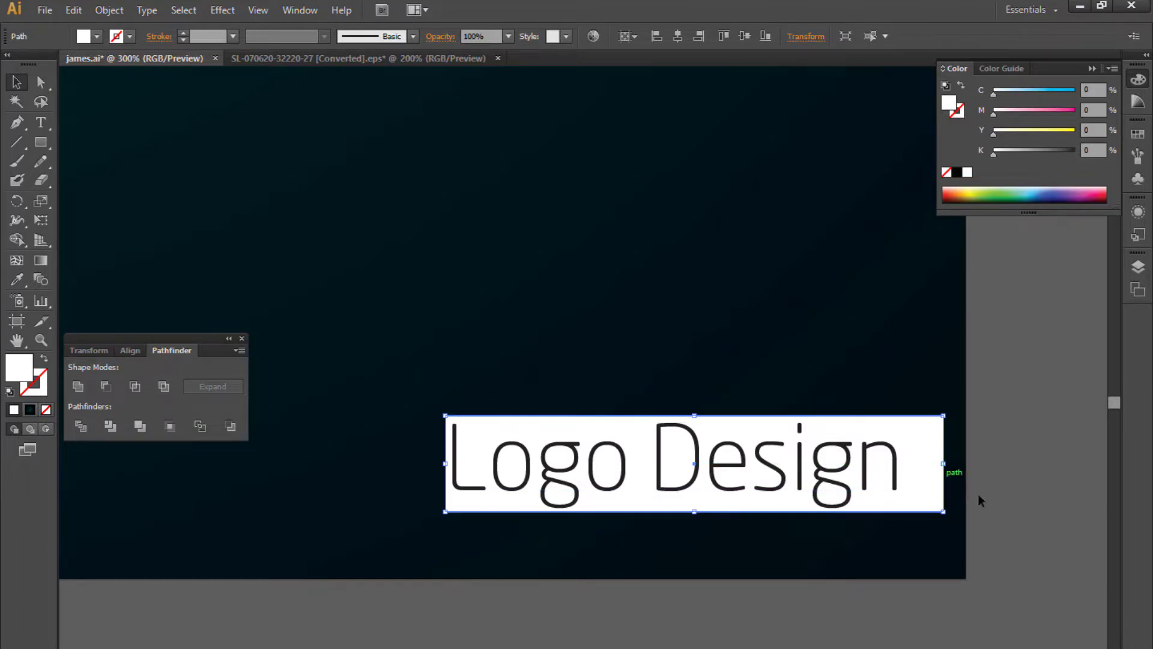
- Shift the Logo Design text right so it sits centered inside the white box
shift+click(879, 479)
drag(877, 475, 915, 479)
click(1019, 487)
key(a)
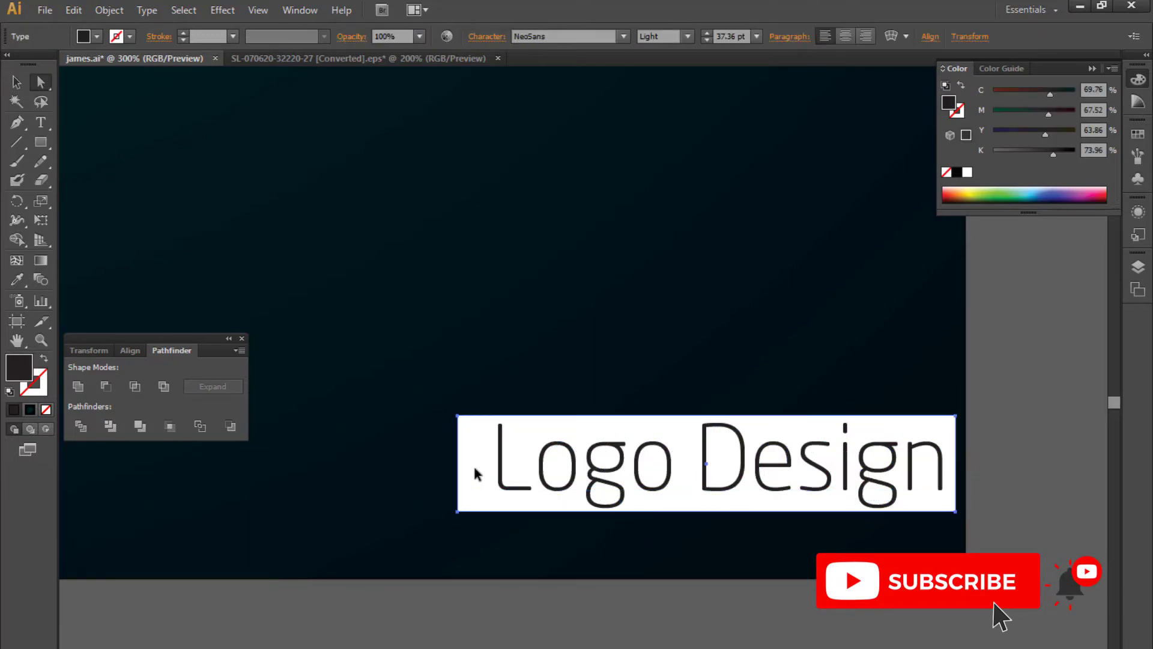